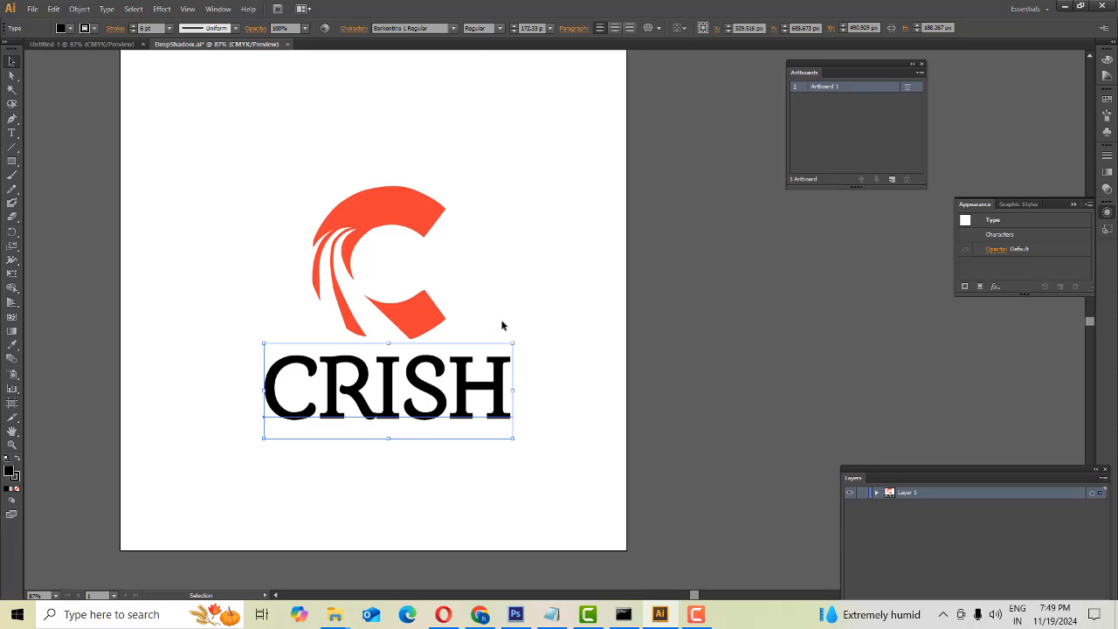
# Examine the finished logo by selecting the red C emblem and the CRISH lettering in turn
pyautogui.click(503, 325)
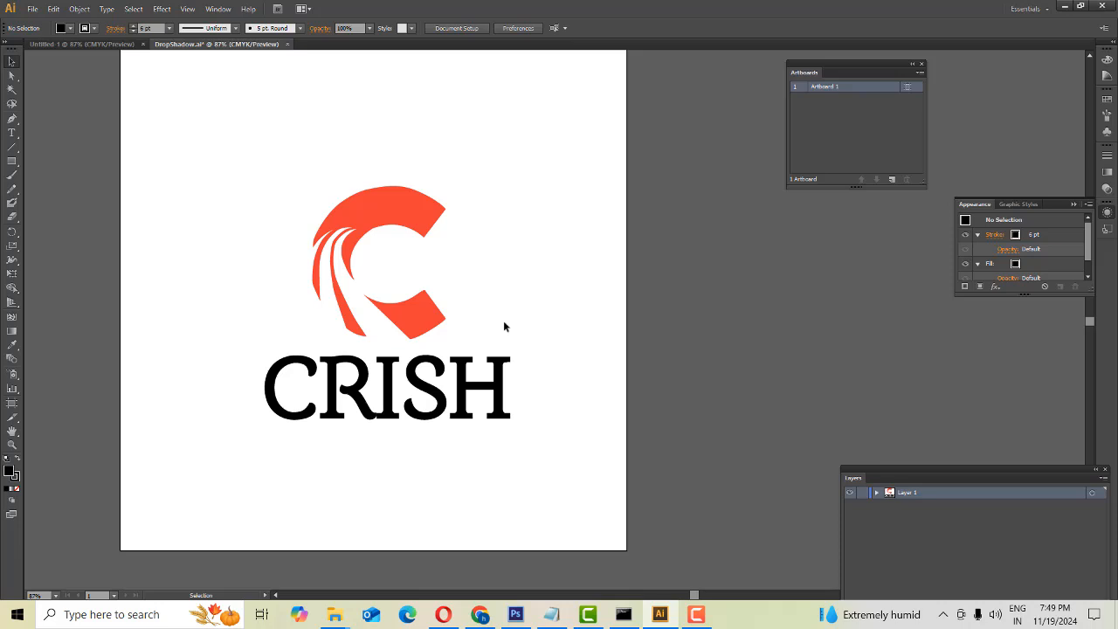
pyautogui.click(381, 218)
pyautogui.click(479, 150)
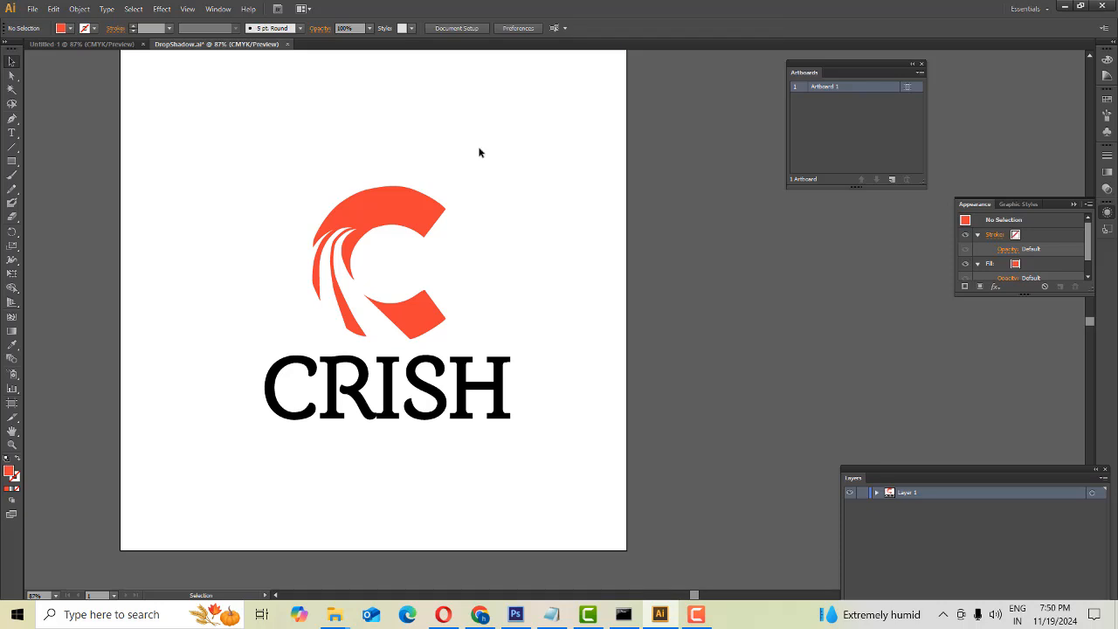
pyautogui.click(371, 201)
pyautogui.click(338, 416)
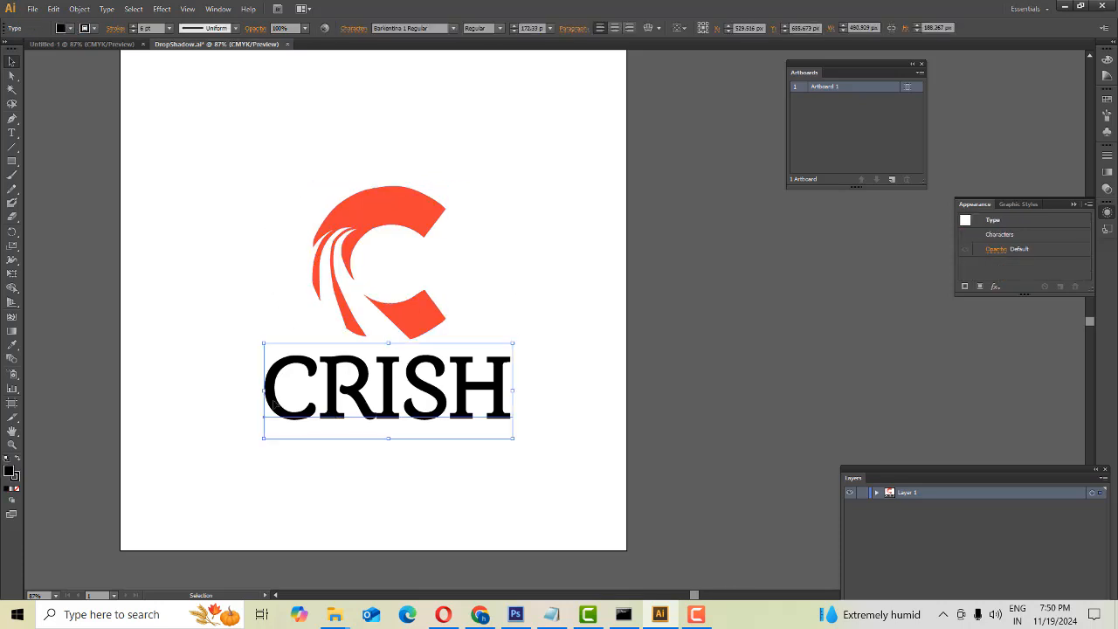
pyautogui.click(229, 384)
pyautogui.moveTo(222, 354); pyautogui.dragTo(517, 440)
pyautogui.click(356, 217)
pyautogui.click(290, 181)
pyautogui.moveTo(267, 179); pyautogui.dragTo(481, 349)
pyautogui.click(455, 180)
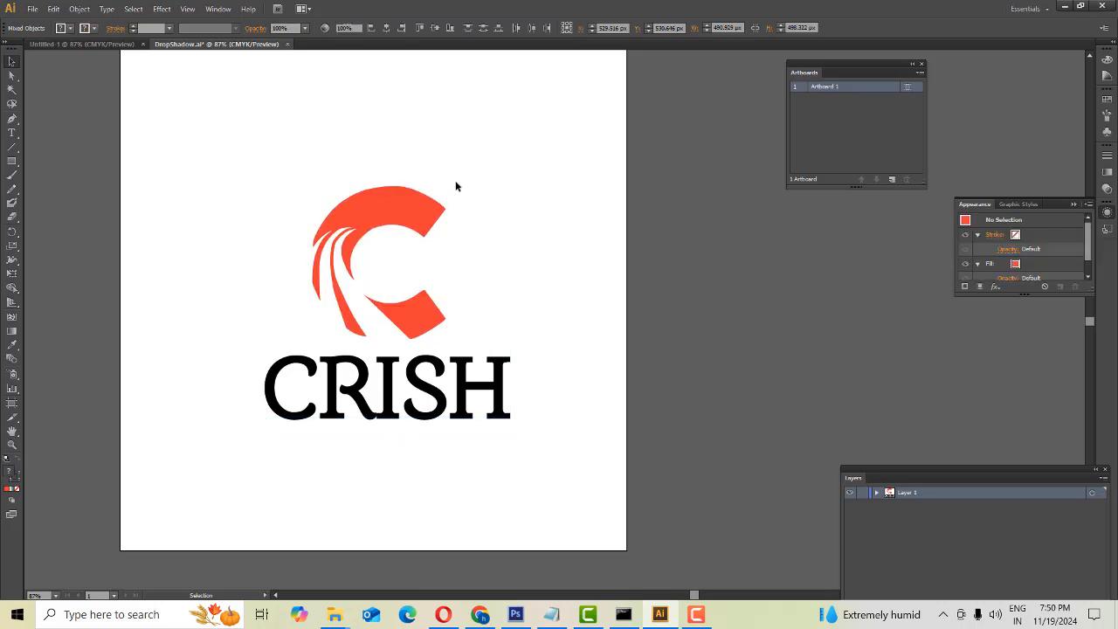
pyautogui.click(387, 210)
pyautogui.click(521, 225)
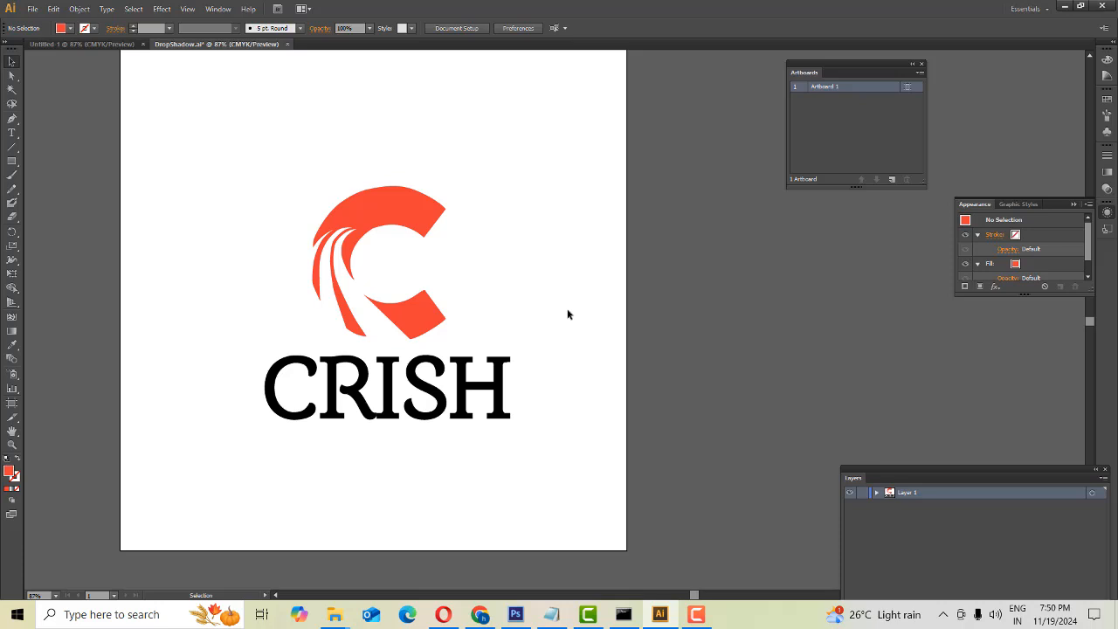
pyautogui.click(407, 231)
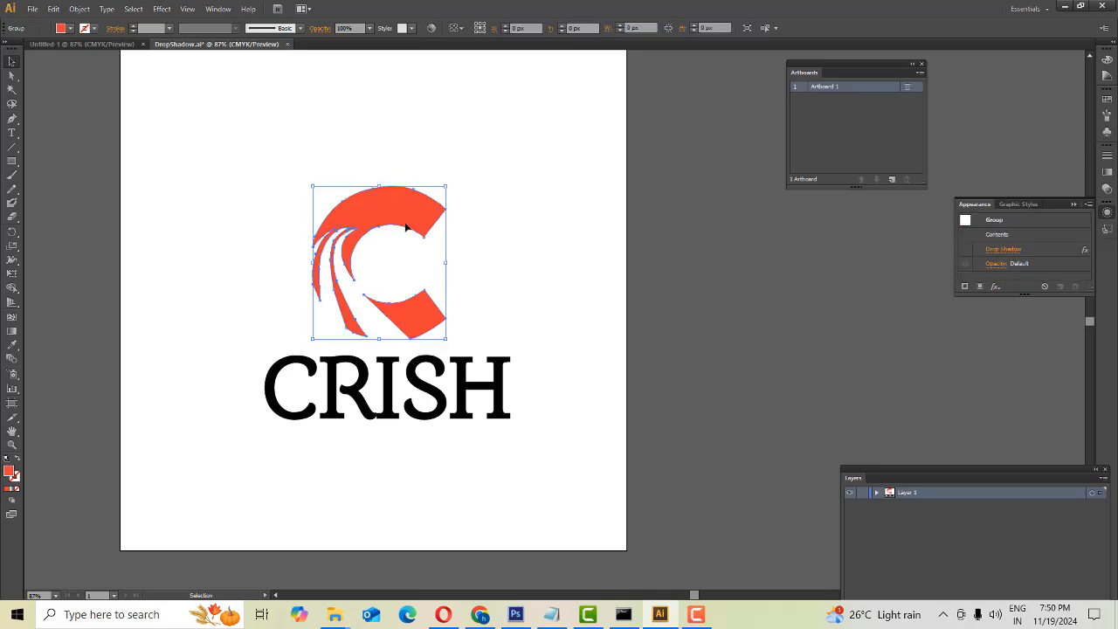
pyautogui.click(506, 239)
pyautogui.click(413, 219)
pyautogui.click(507, 211)
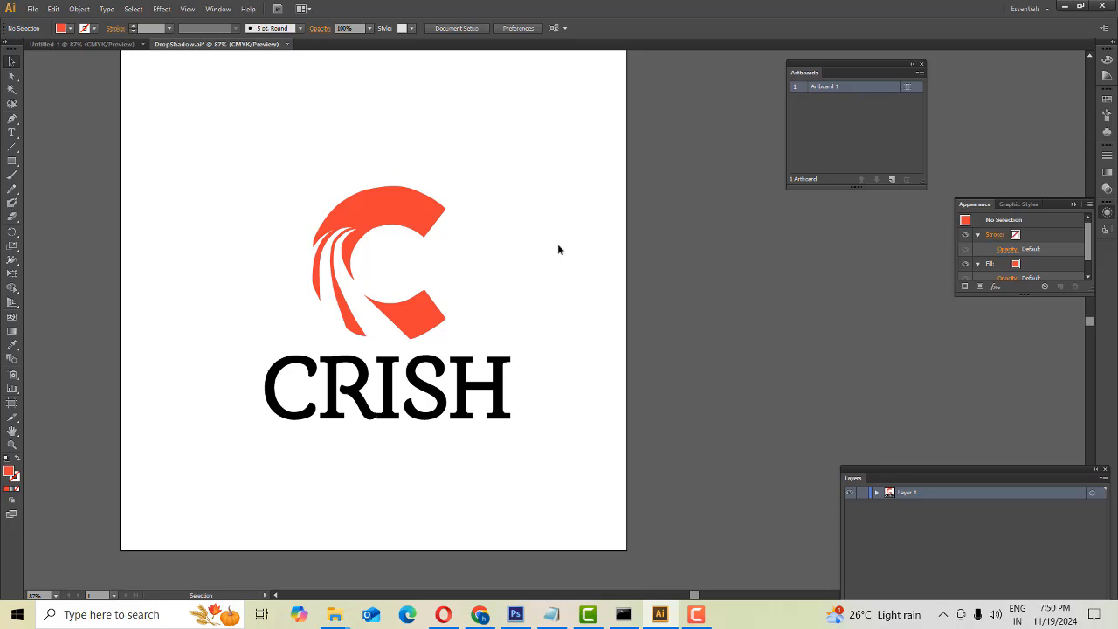
# Create a new 1000 x 1000 px CMYK document at 300 PPI with one artboard
pyautogui.click(34, 11)
pyautogui.click(39, 21)
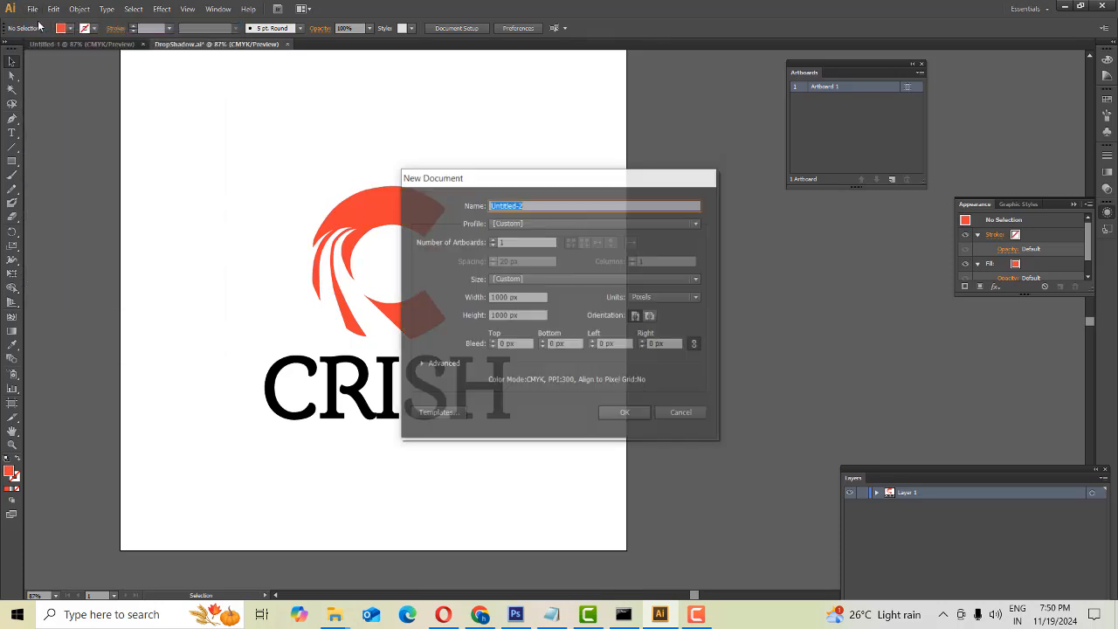
pyautogui.click(633, 413)
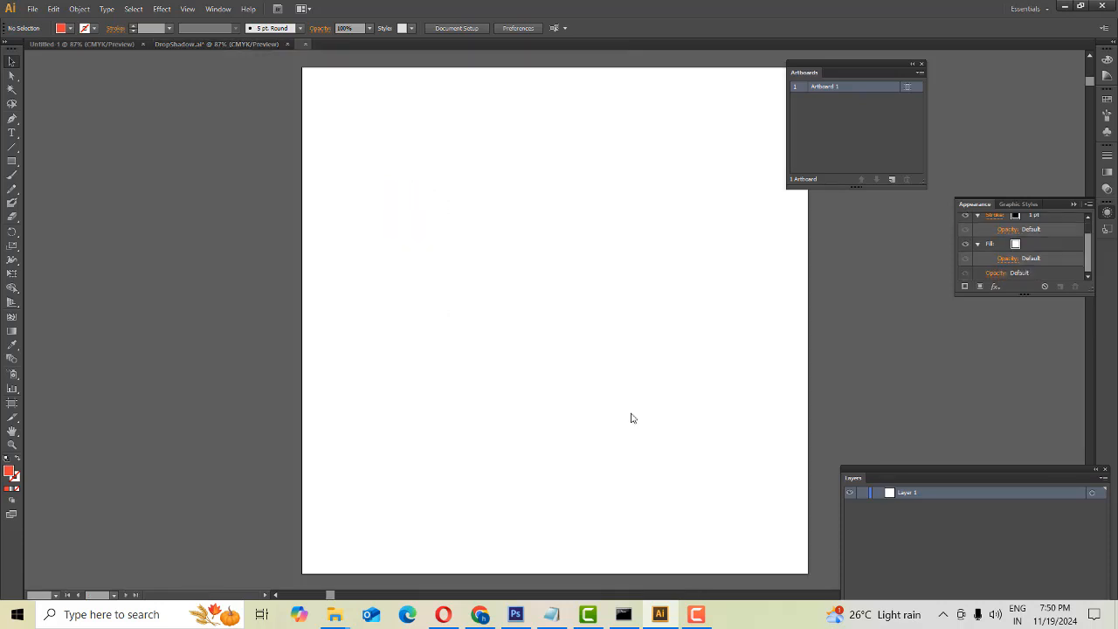
# Paste the copied logo screenshot into the document and move it to about X 575 px, Y 618 px as a tracing reference
pyautogui.hotkey('ctrl', 'v')
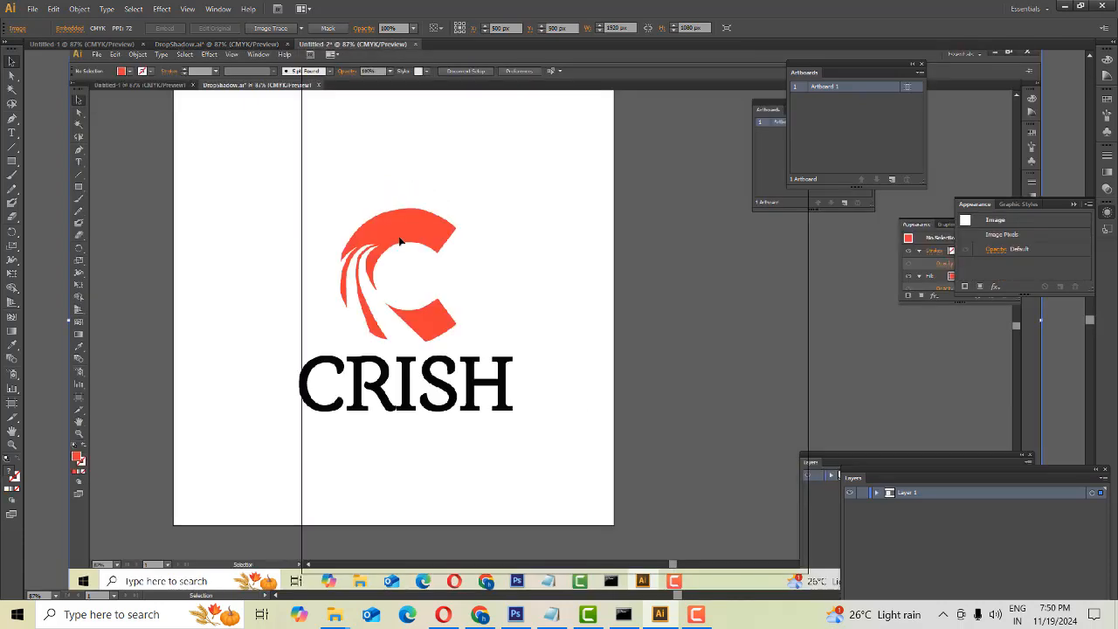
pyautogui.moveTo(402, 242); pyautogui.dragTo(502, 329)
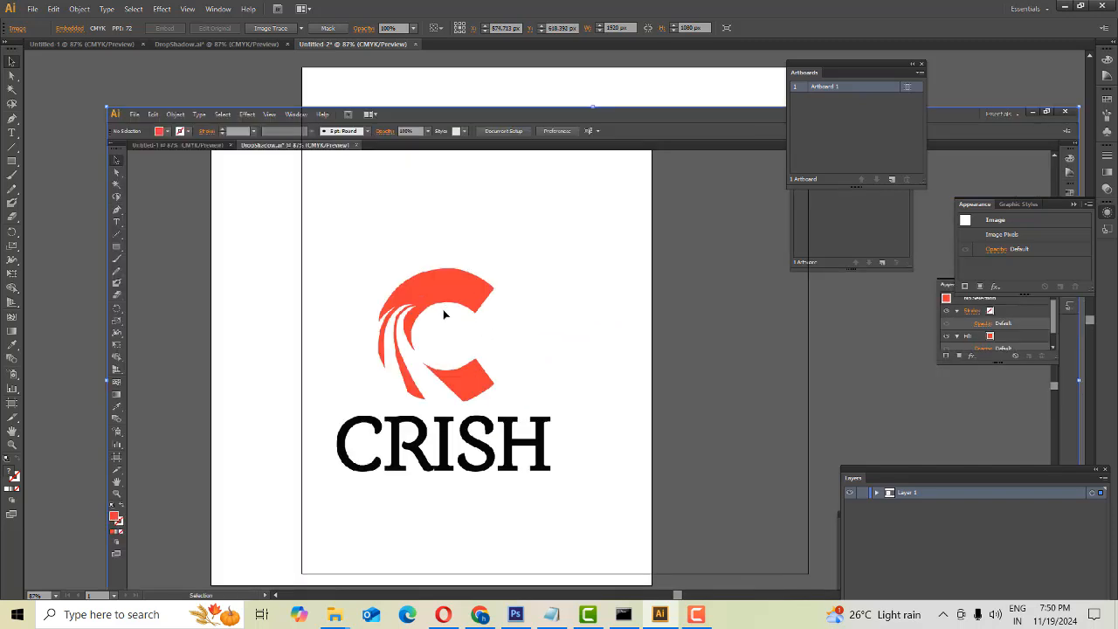
pyautogui.hotkey('ctrl', '=')
pyautogui.hotkey('ctrl', '=')
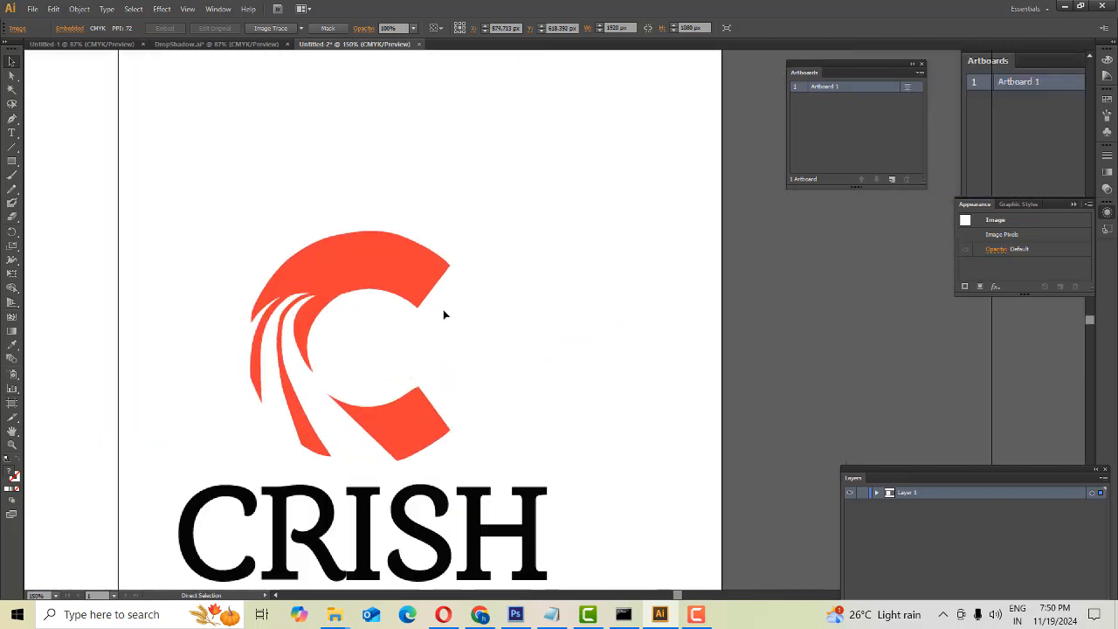
pyautogui.hotkey('ctrl', '-')
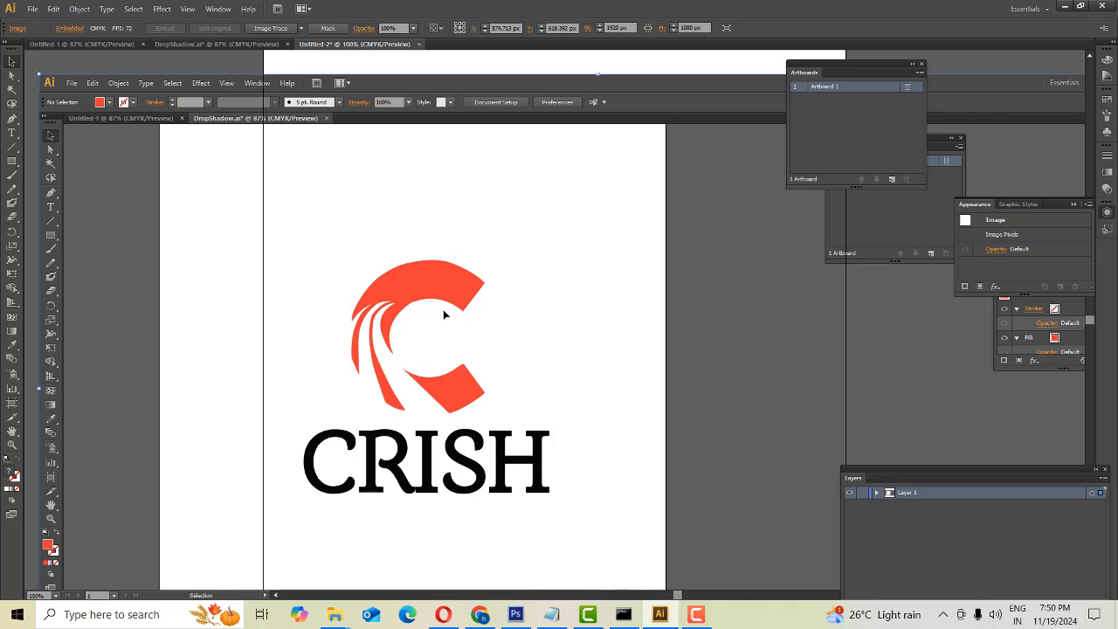
pyautogui.hotkey('ctrl', '=')
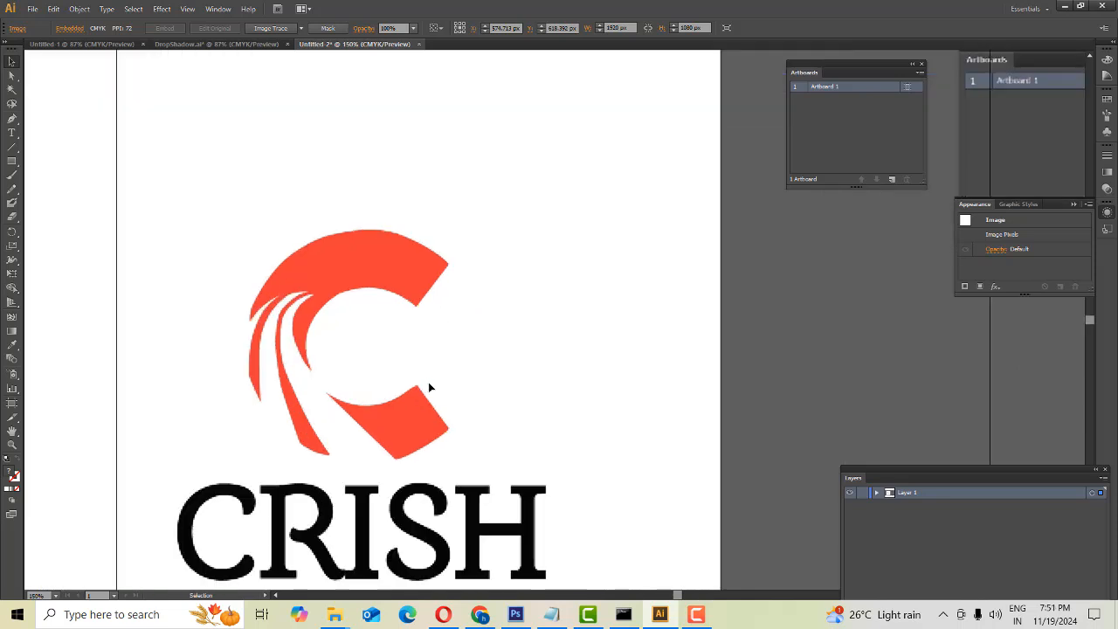
pyautogui.moveTo(428, 388); pyautogui.dragTo(457, 335)
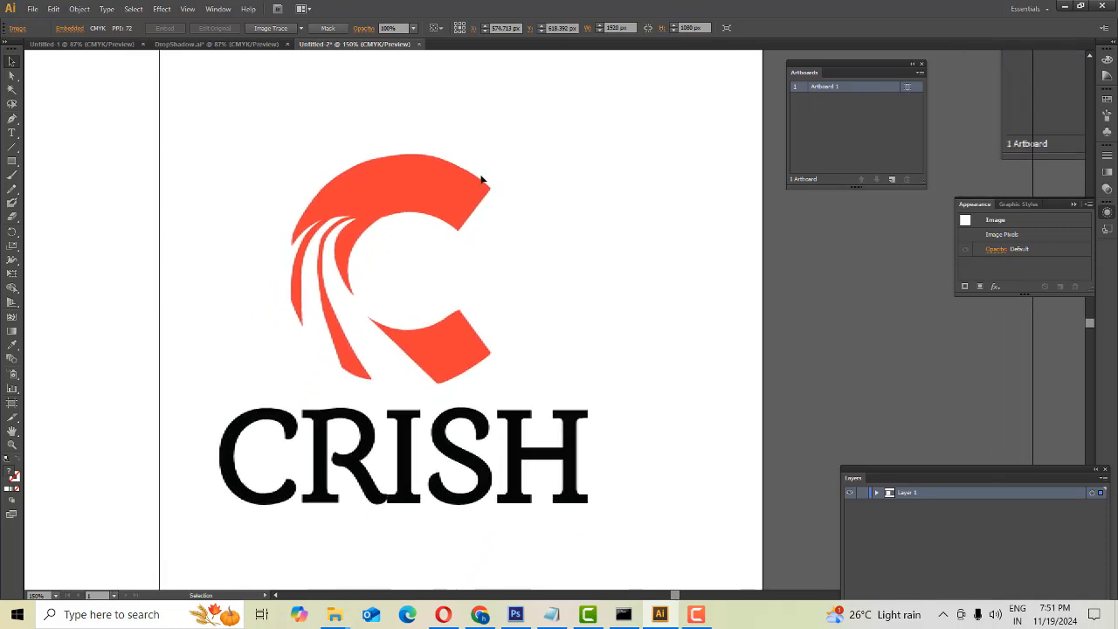
# Try to trace the C emblem's upper end and inner arc with the Pen tool, undoing the curved segment
pyautogui.click(11, 119)
pyautogui.click(50, 120)
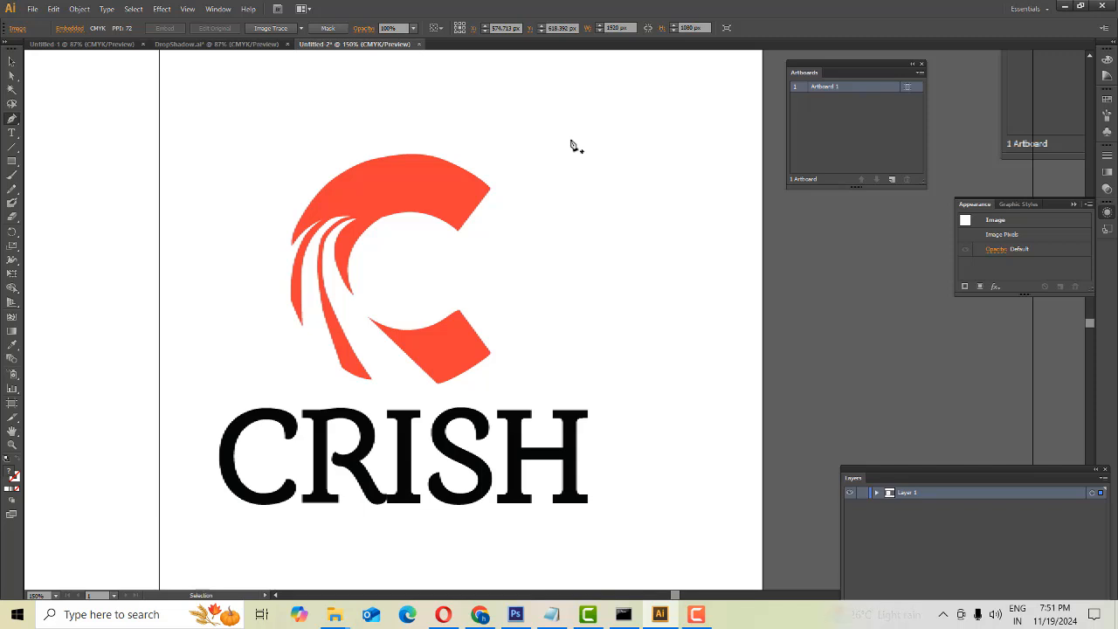
pyautogui.hotkey('ctrl', '+')
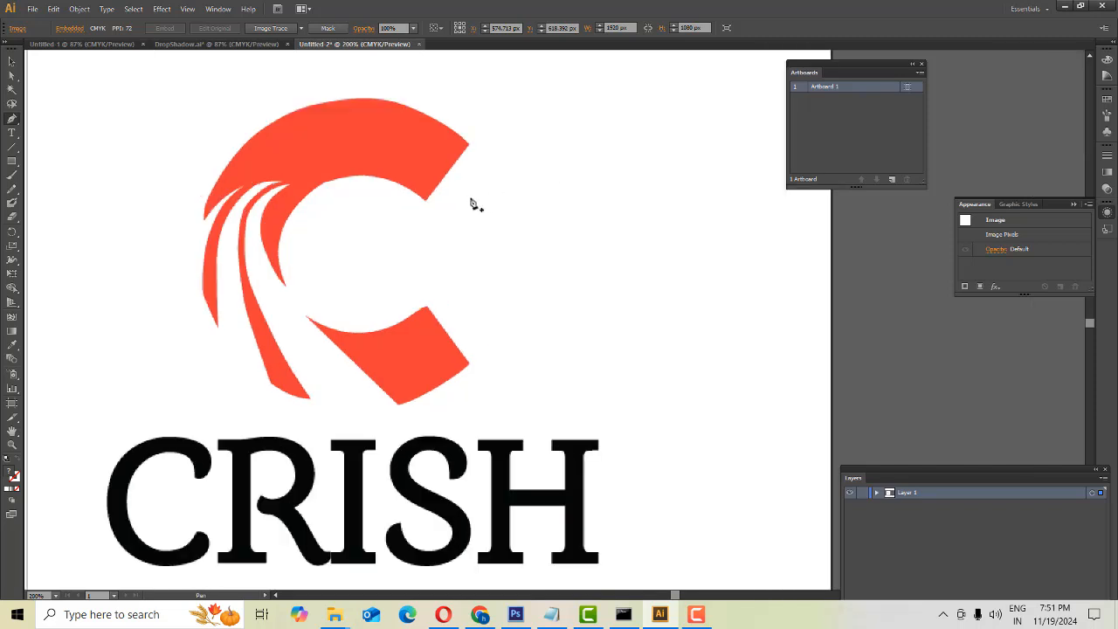
pyautogui.moveTo(341, 185); pyautogui.dragTo(414, 230)
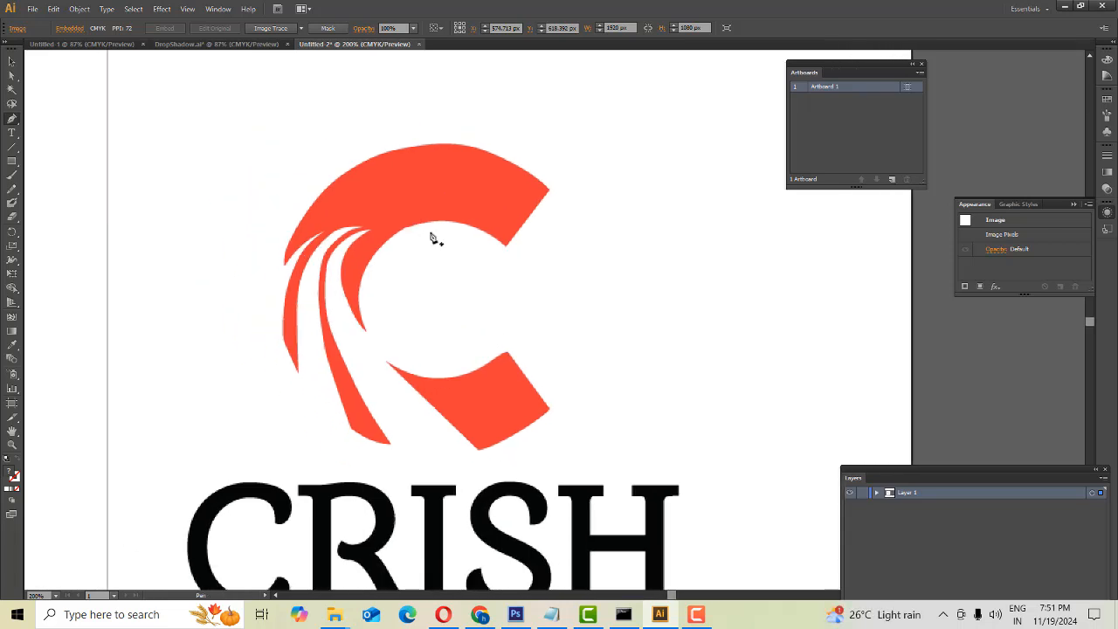
pyautogui.hotkey('ctrl', '+')
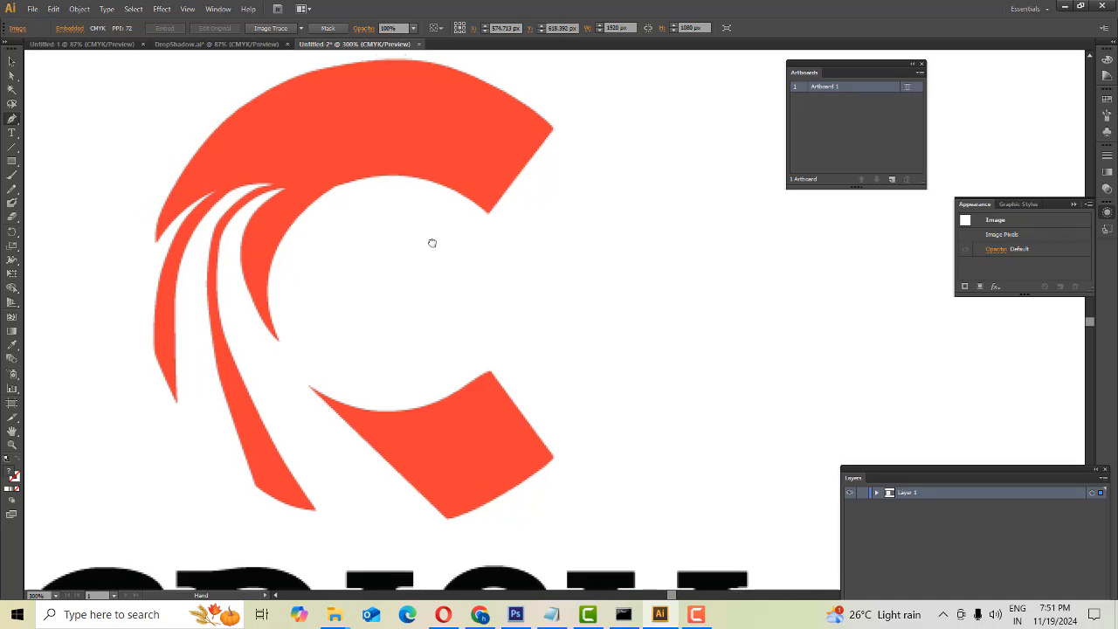
pyautogui.moveTo(431, 243)
pyautogui.mouseDown()
pyautogui.moveTo(469, 254)
pyautogui.moveTo(470, 265)
pyautogui.moveTo(532, 265)
pyautogui.moveTo(424, 257)
pyautogui.moveTo(444, 263)
pyautogui.moveTo(464, 250)
pyautogui.moveTo(592, 295)
pyautogui.moveTo(362, 209)
pyautogui.moveTo(442, 242)
pyautogui.moveTo(469, 236)
pyautogui.moveTo(454, 247)
pyautogui.moveTo(414, 242)
pyautogui.moveTo(441, 248)
pyautogui.mouseUp()
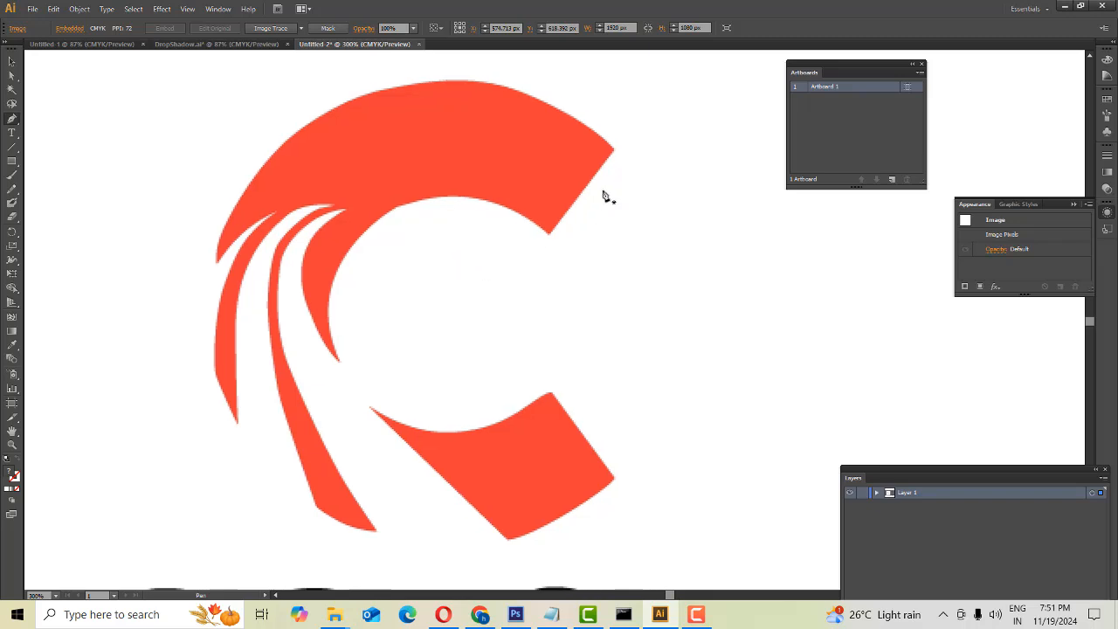
pyautogui.click(615, 151)
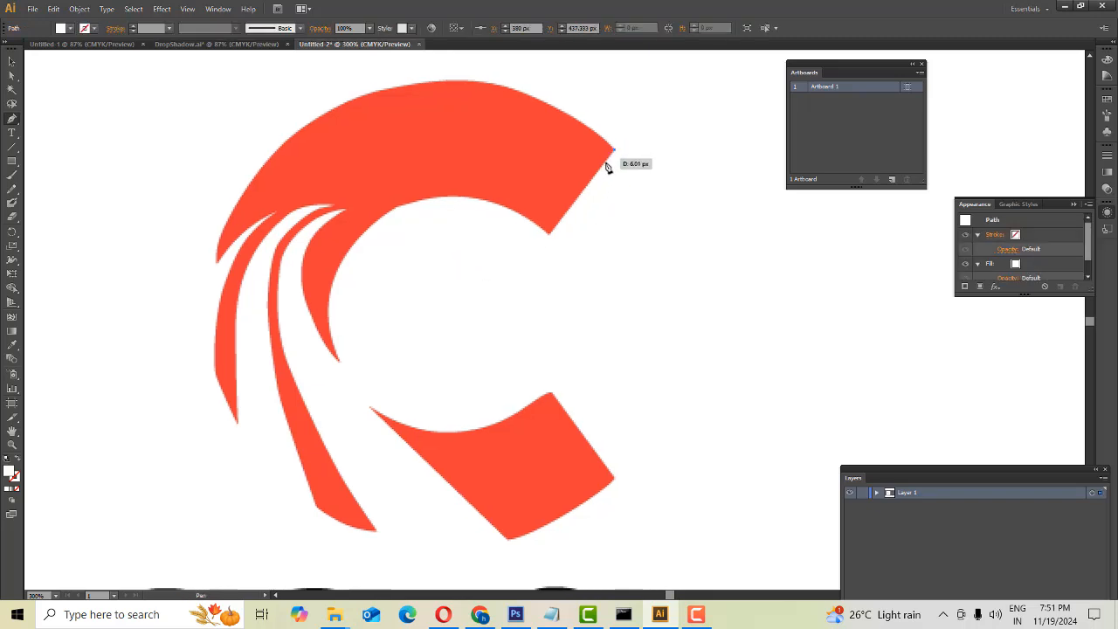
pyautogui.click(551, 234)
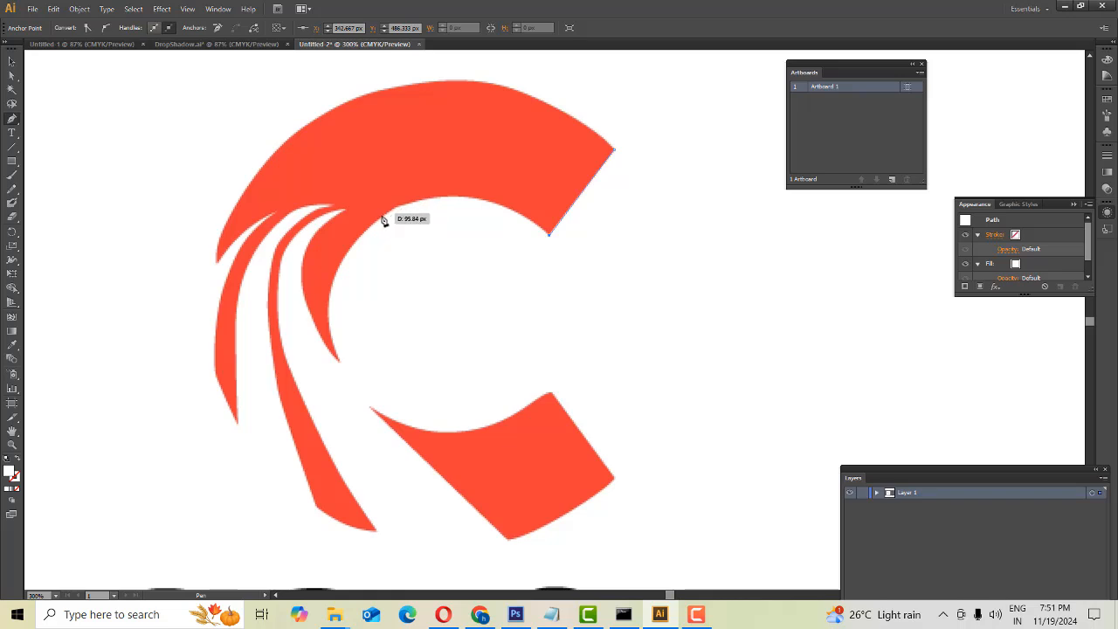
pyautogui.moveTo(376, 217); pyautogui.dragTo(280, 279)
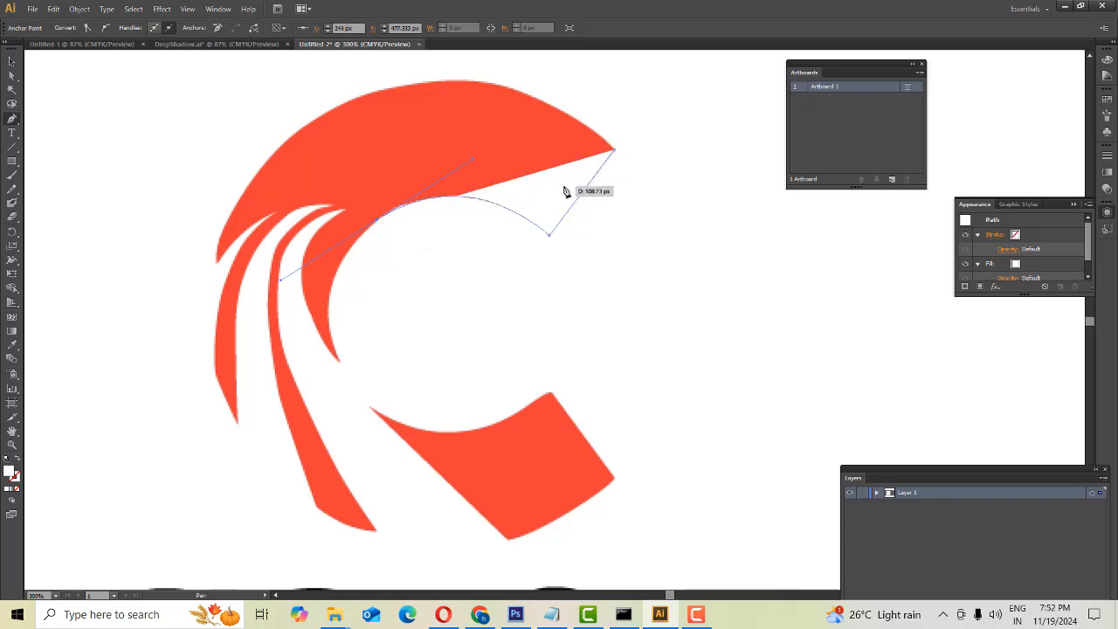
pyautogui.hotkey('ctrl', 'z')
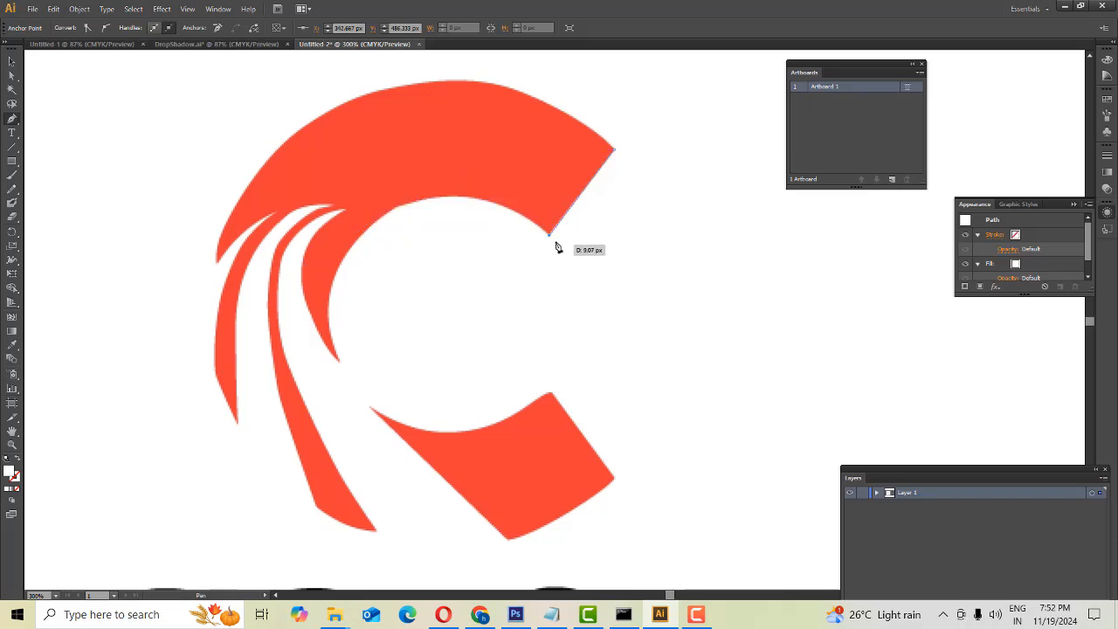
# Undo the straight segment traced at the C's upper end and set the remaining path's fill to none
pyautogui.doubleClick(10, 472)
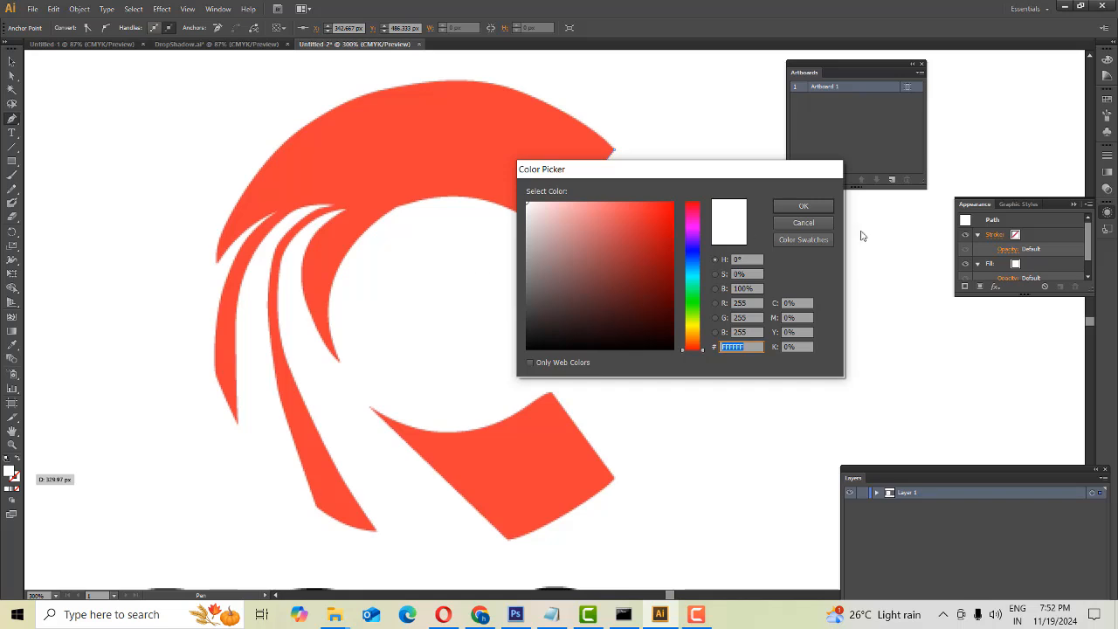
pyautogui.click(827, 229)
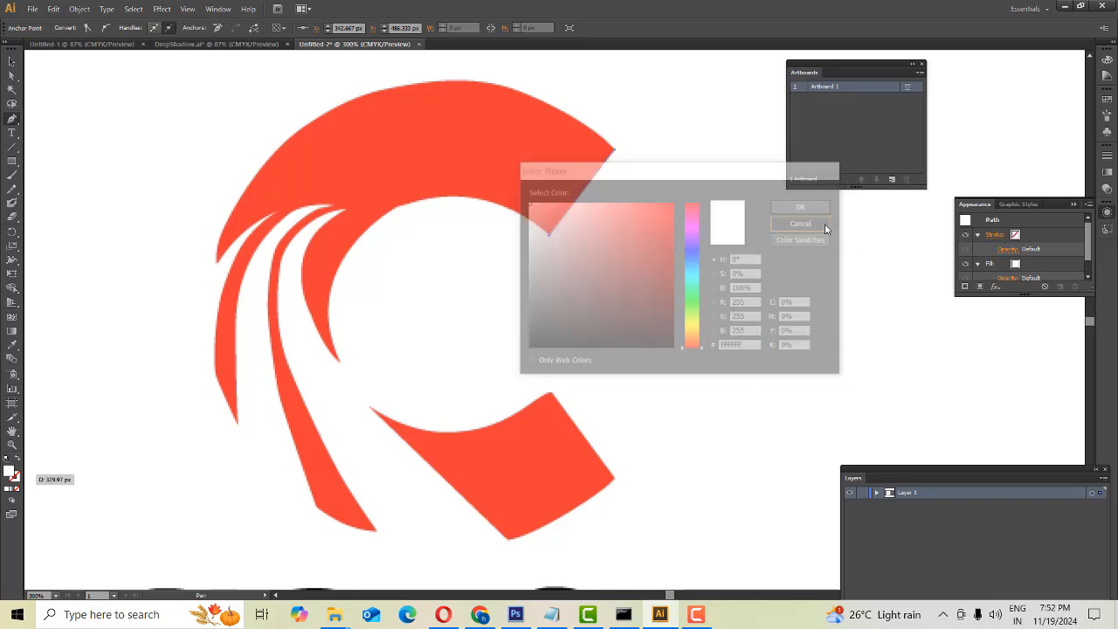
pyautogui.click(11, 60)
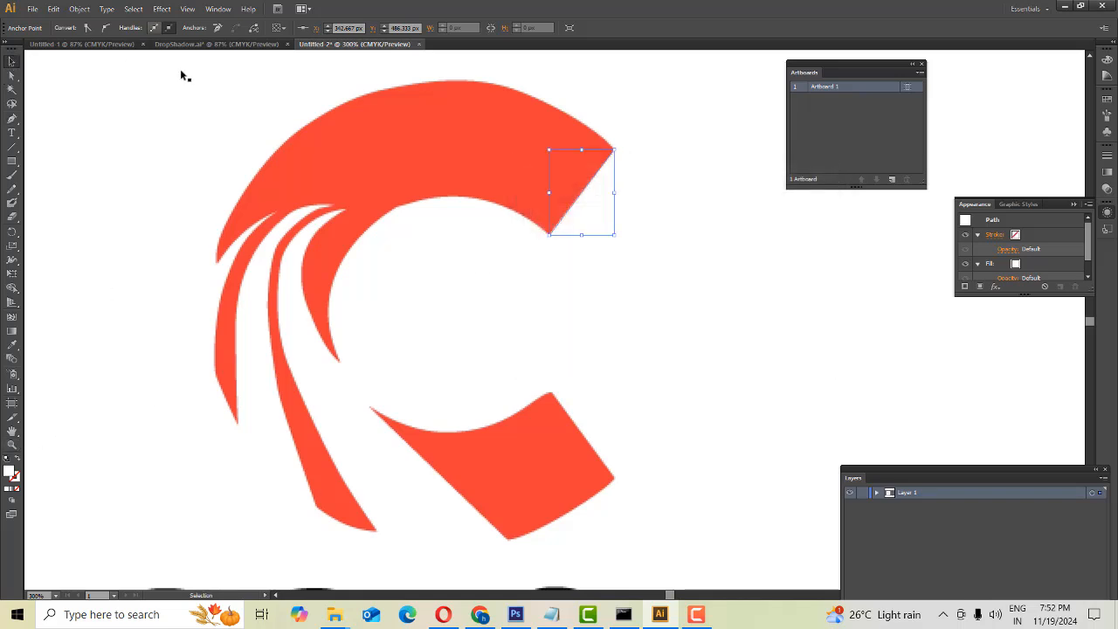
pyautogui.press('a')
pyautogui.press('v')
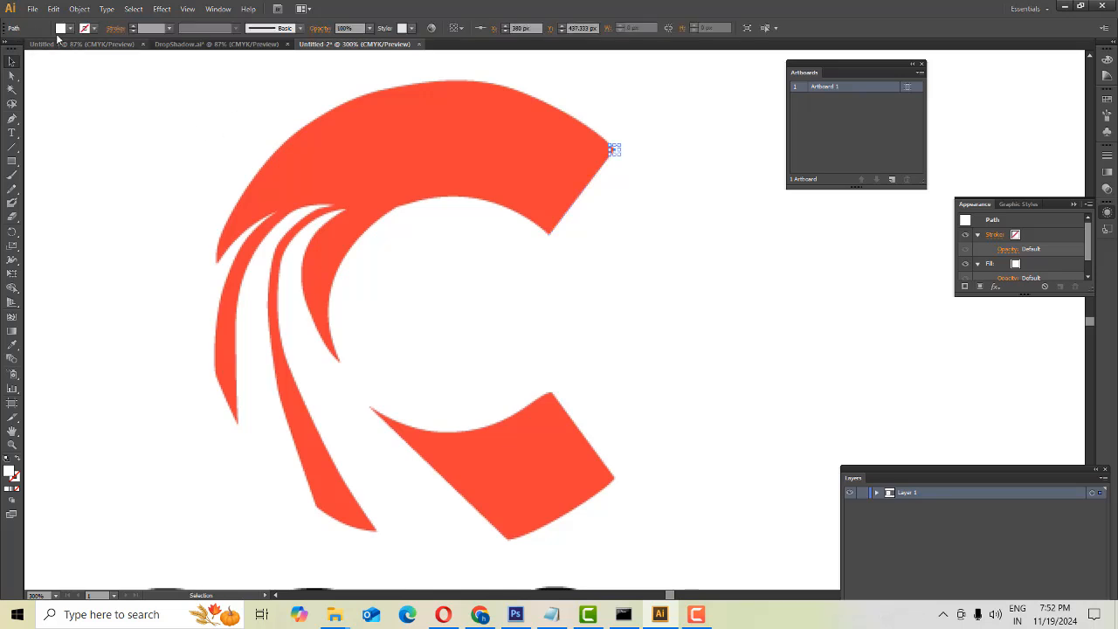
pyautogui.click(61, 28)
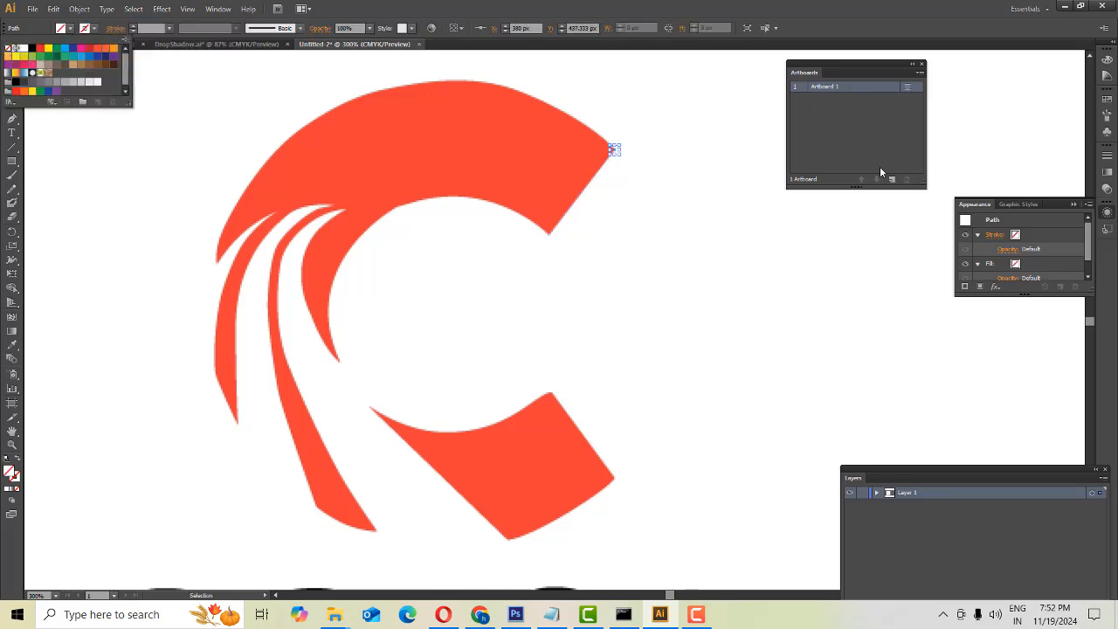
pyautogui.click(628, 159)
pyautogui.click(624, 164)
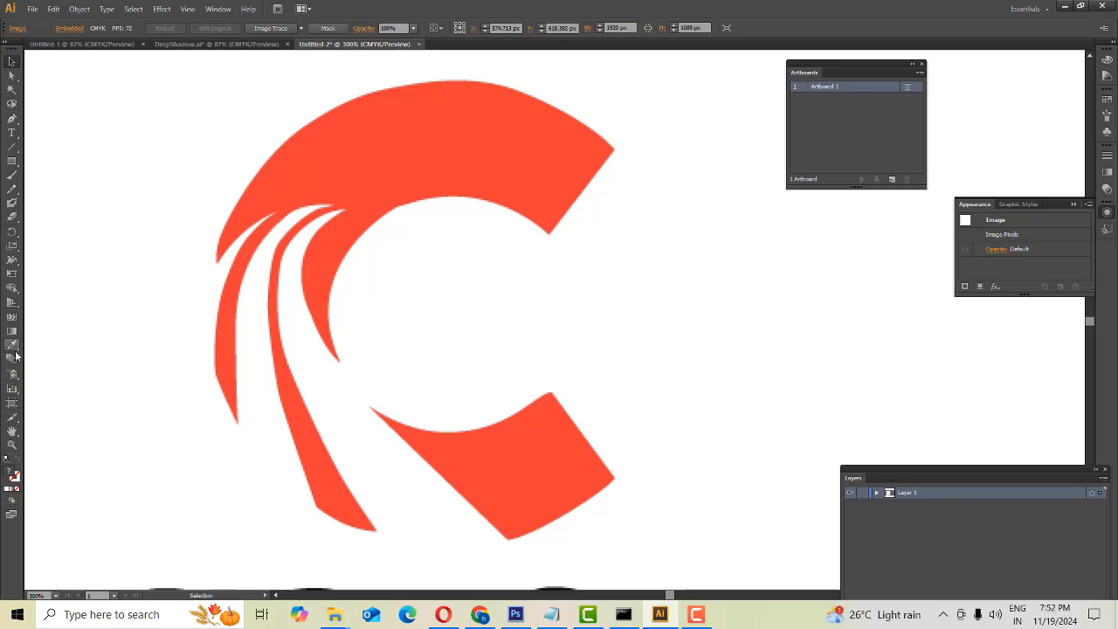
# Choose near-black #020202 as the stroke colour in the Color Picker
pyautogui.doubleClick(13, 476)
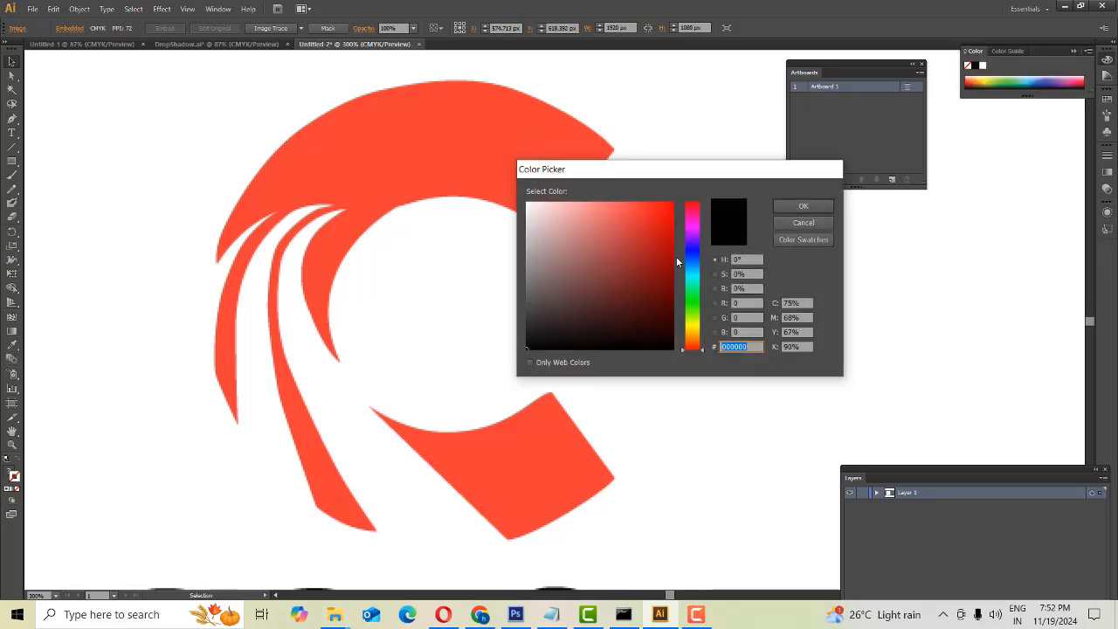
pyautogui.click(533, 348)
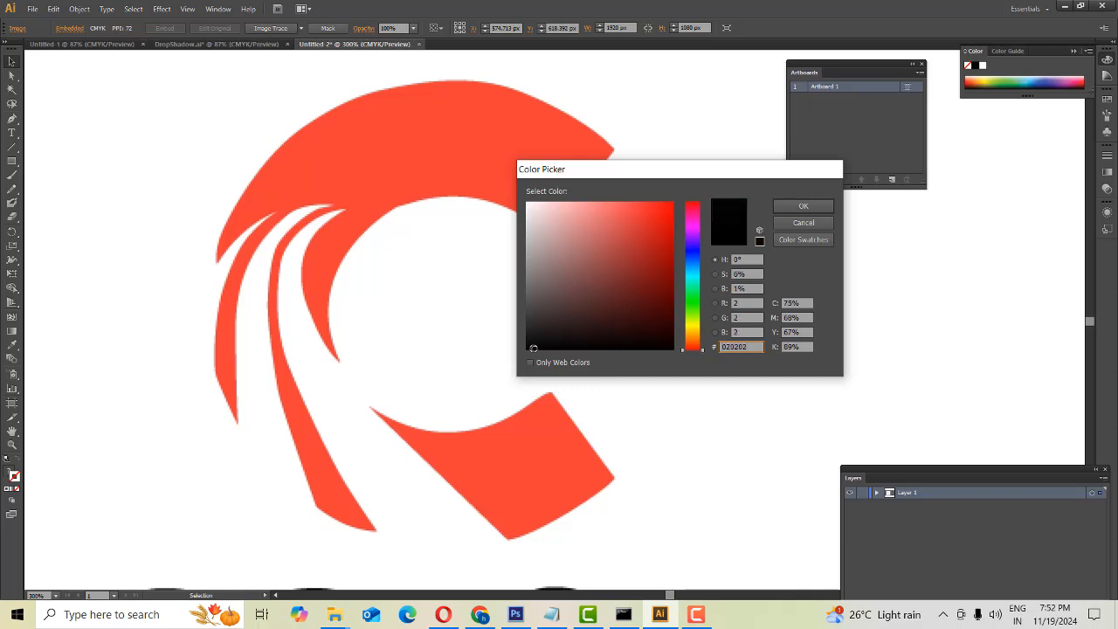
pyautogui.click(798, 207)
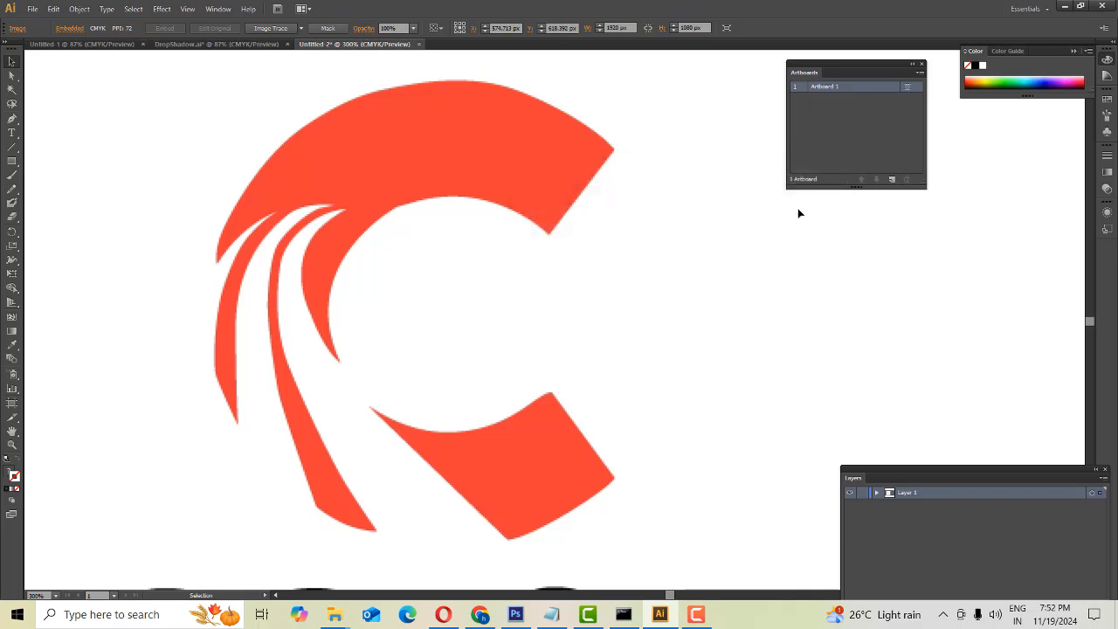
# Start a Pen path at the C's upper outer corner and give it a black 0.1 pt stroke
pyautogui.click(12, 61)
pyautogui.click(12, 120)
pyautogui.moveTo(10, 123); pyautogui.dragTo(57, 121)
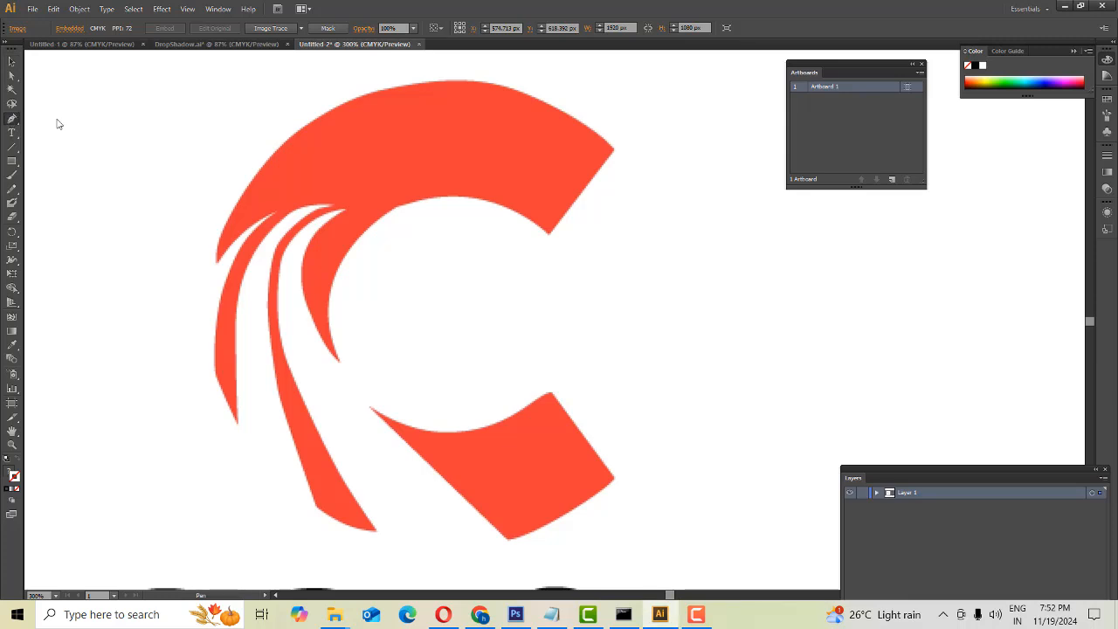
pyautogui.click(13, 474)
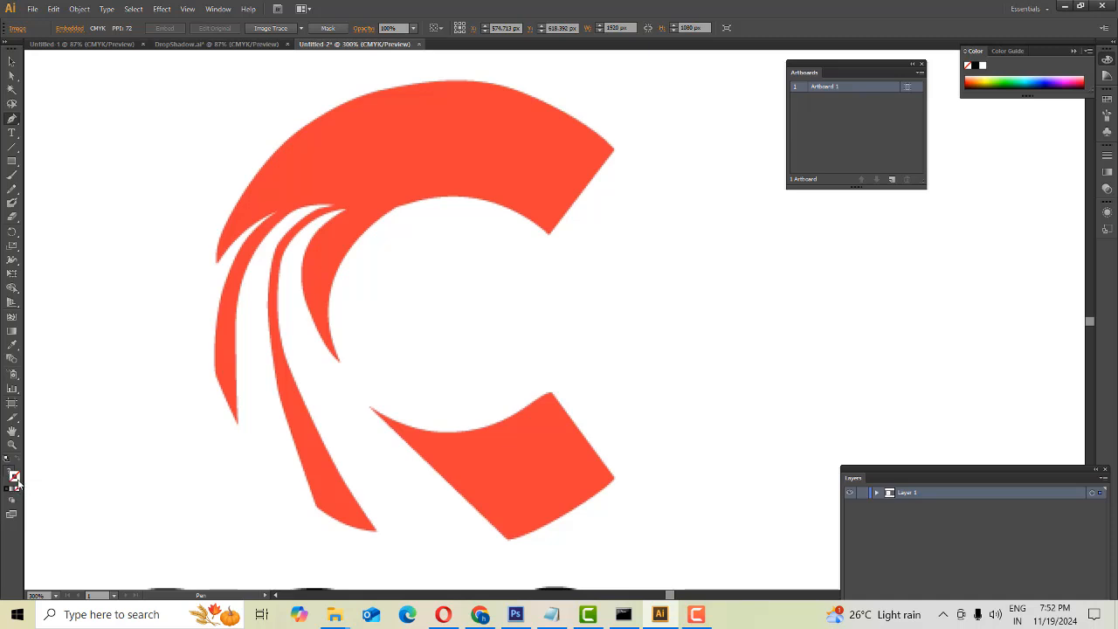
pyautogui.click(614, 151)
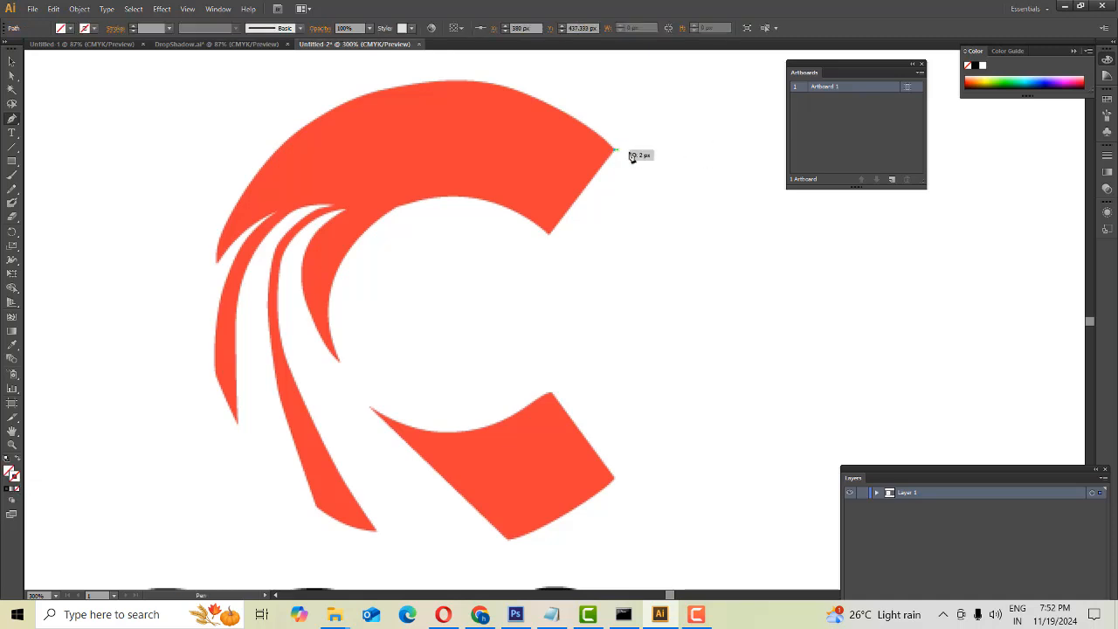
pyautogui.click(93, 29)
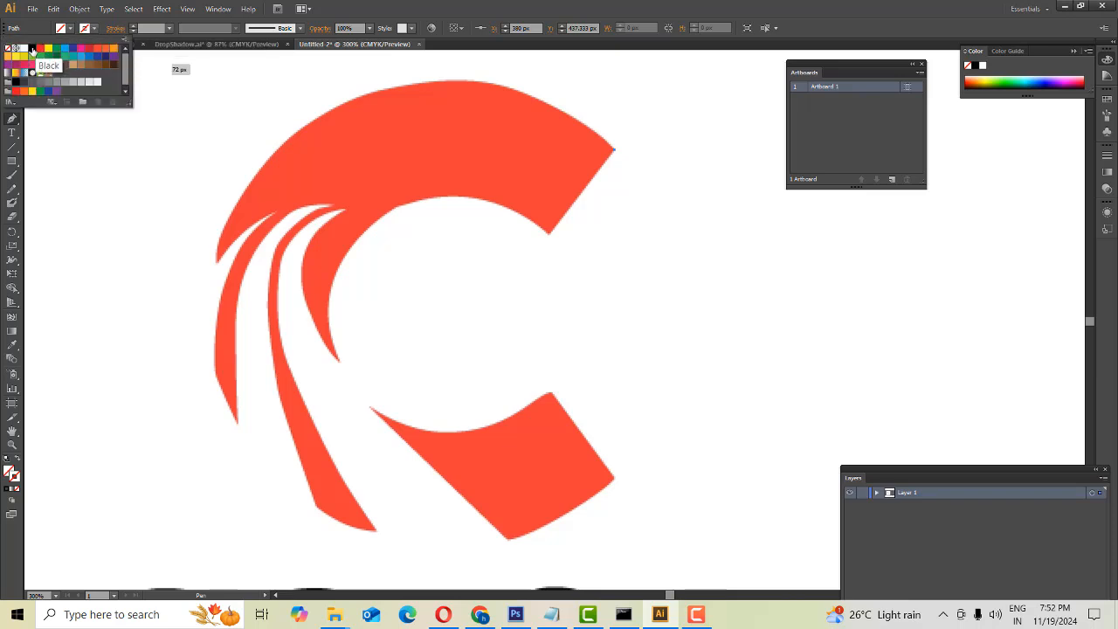
pyautogui.click(31, 49)
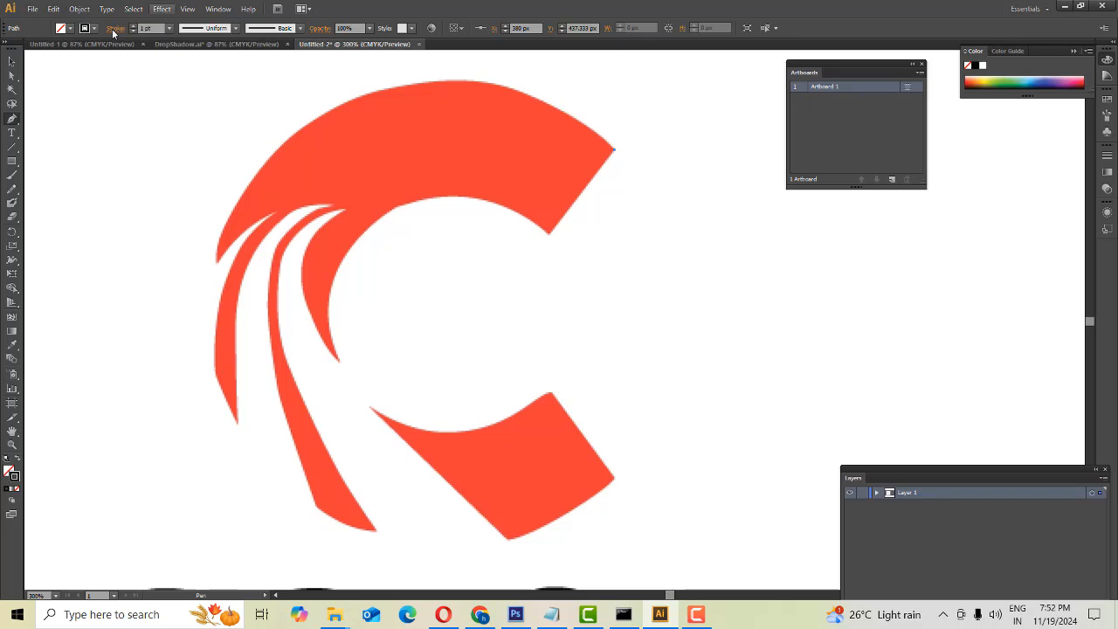
pyautogui.click(163, 29)
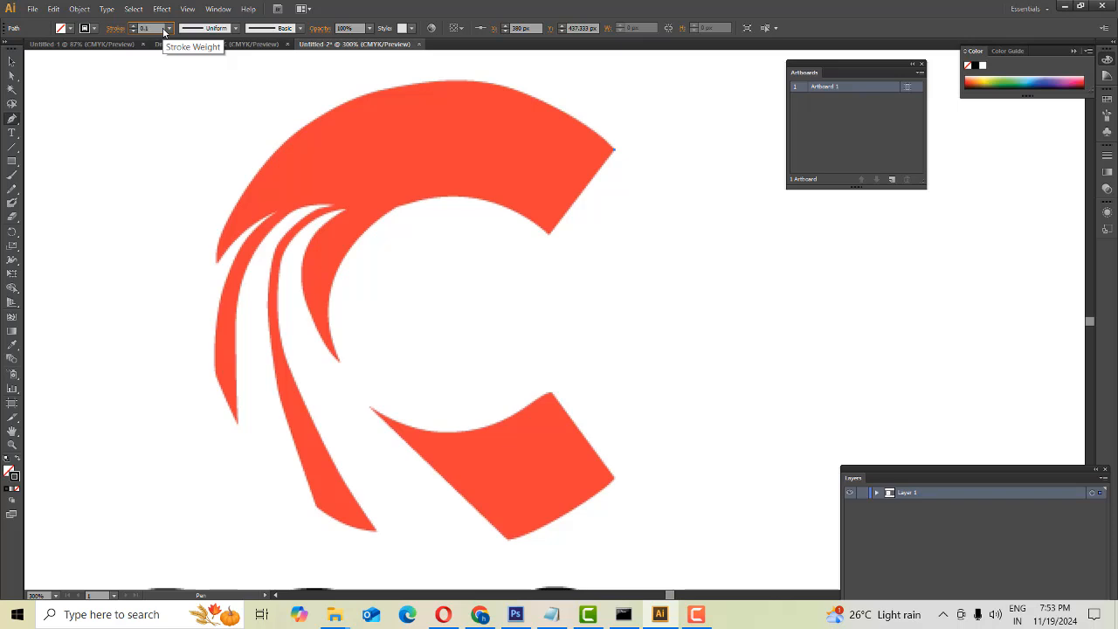
pyautogui.write('0.1')
pyautogui.press('Return')
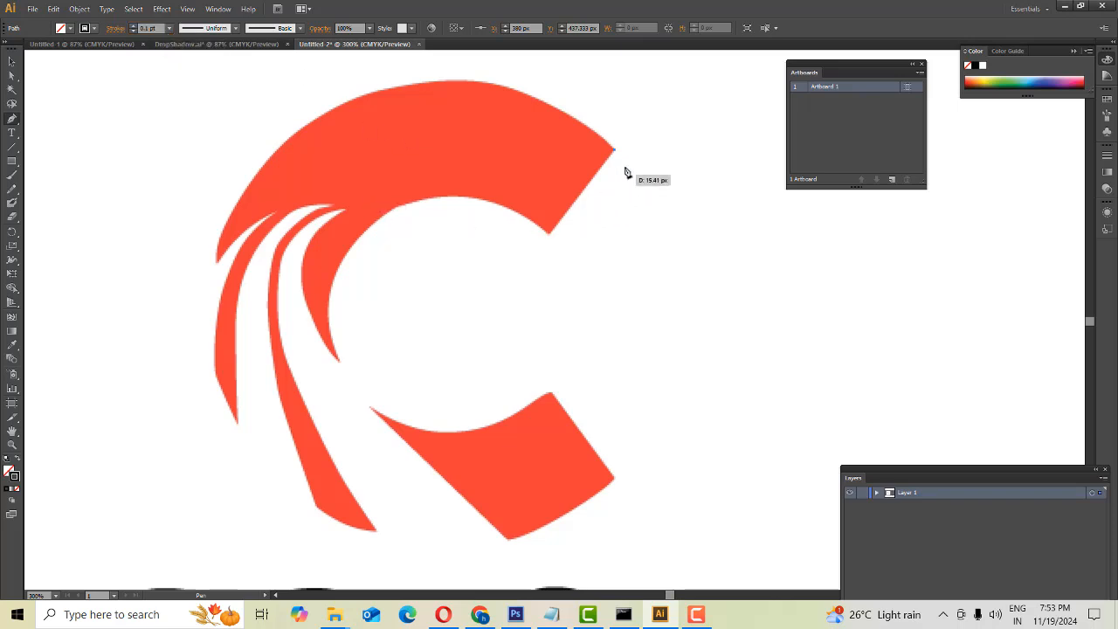
# Trace the C's straight upper end and its inner arc down to the pointed tip of the innermost strand
pyautogui.moveTo(549, 236); pyautogui.dragTo(338, 234)
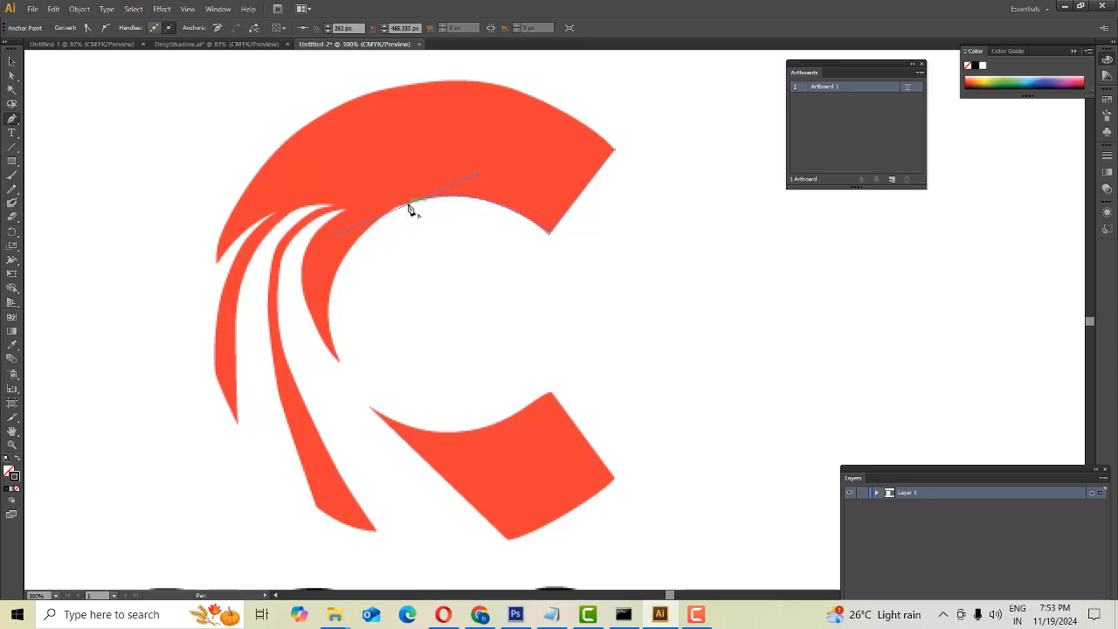
pyautogui.moveTo(410, 208); pyautogui.dragTo(305, 329)
pyautogui.moveTo(340, 279); pyautogui.dragTo(351, 399)
pyautogui.moveTo(338, 359); pyautogui.dragTo(340, 366)
pyautogui.moveTo(334, 359); pyautogui.dragTo(749, 222)
# Continue the Pen path with a curve up the outer edge of the innermost strand from its lower tip
pyautogui.hotkey('ctrl', '+')
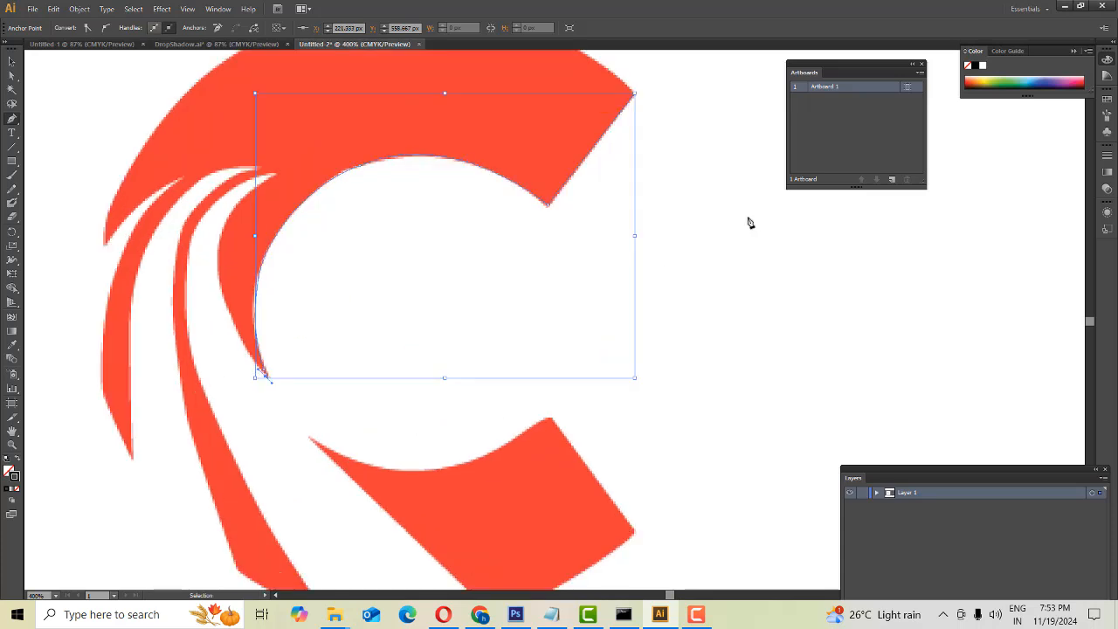
pyautogui.hotkey('ctrl', '+')
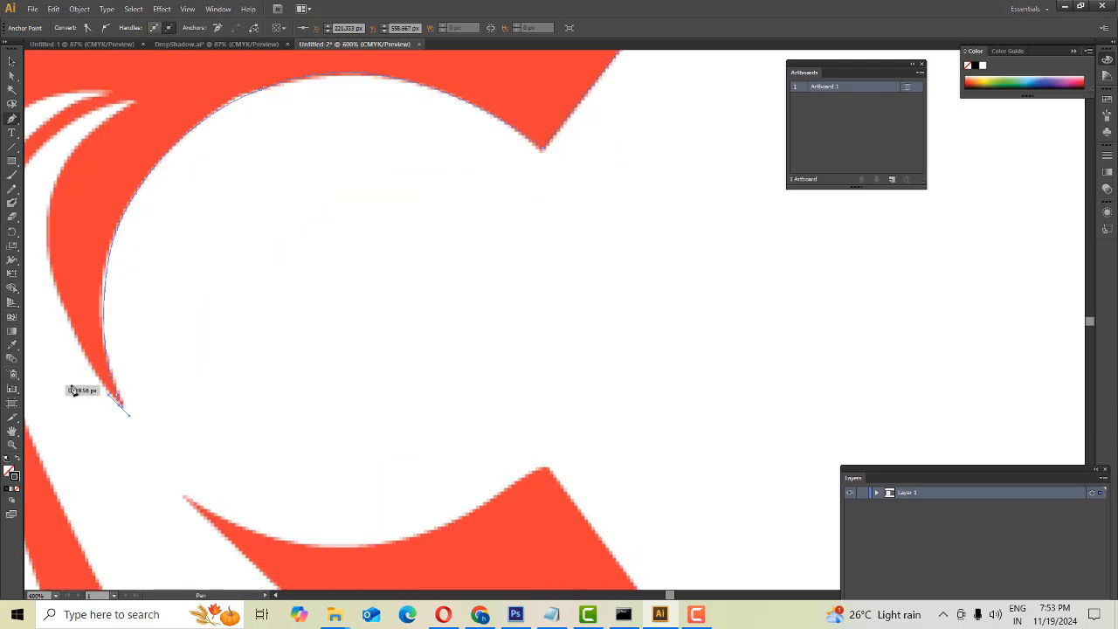
pyautogui.moveTo(149, 364); pyautogui.dragTo(454, 427)
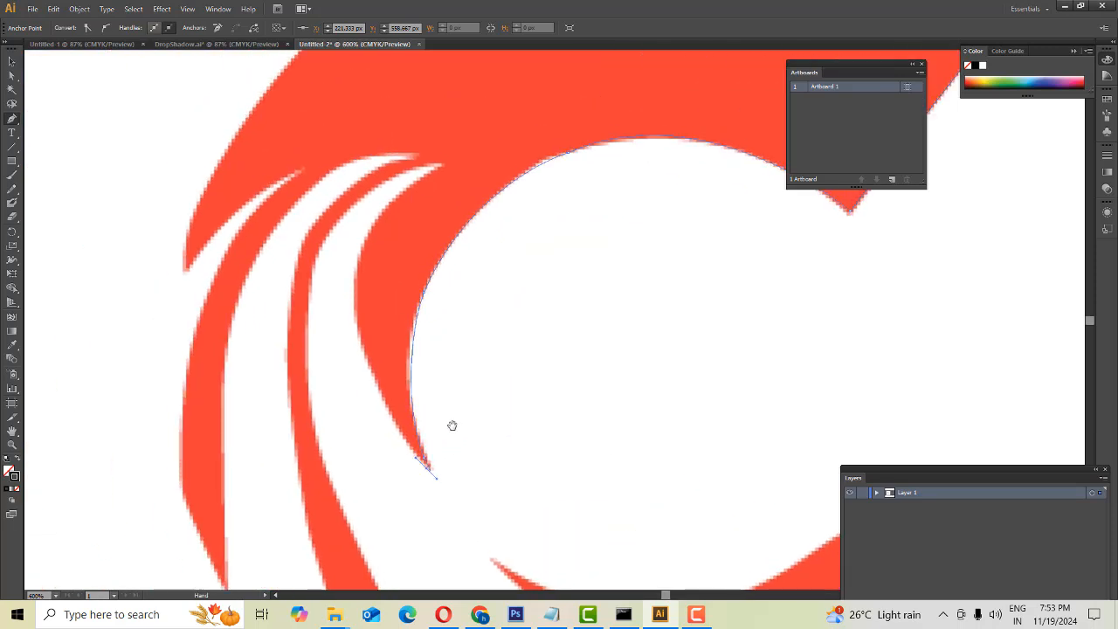
pyautogui.moveTo(355, 315); pyautogui.dragTo(355, 314)
pyautogui.moveTo(359, 268); pyautogui.dragTo(353, 253)
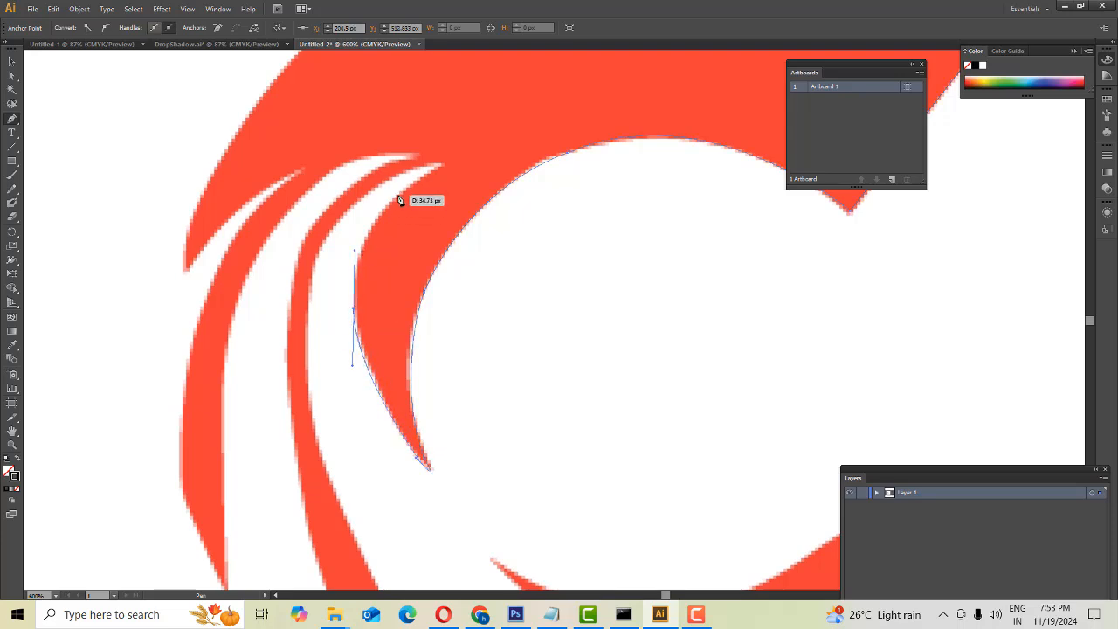
# Trace around the innermost gap, down the middle strand's inner edge and around its wide lower end
pyautogui.moveTo(399, 194); pyautogui.dragTo(308, 284)
pyautogui.moveTo(318, 341); pyautogui.dragTo(265, 348)
pyautogui.click(265, 343)
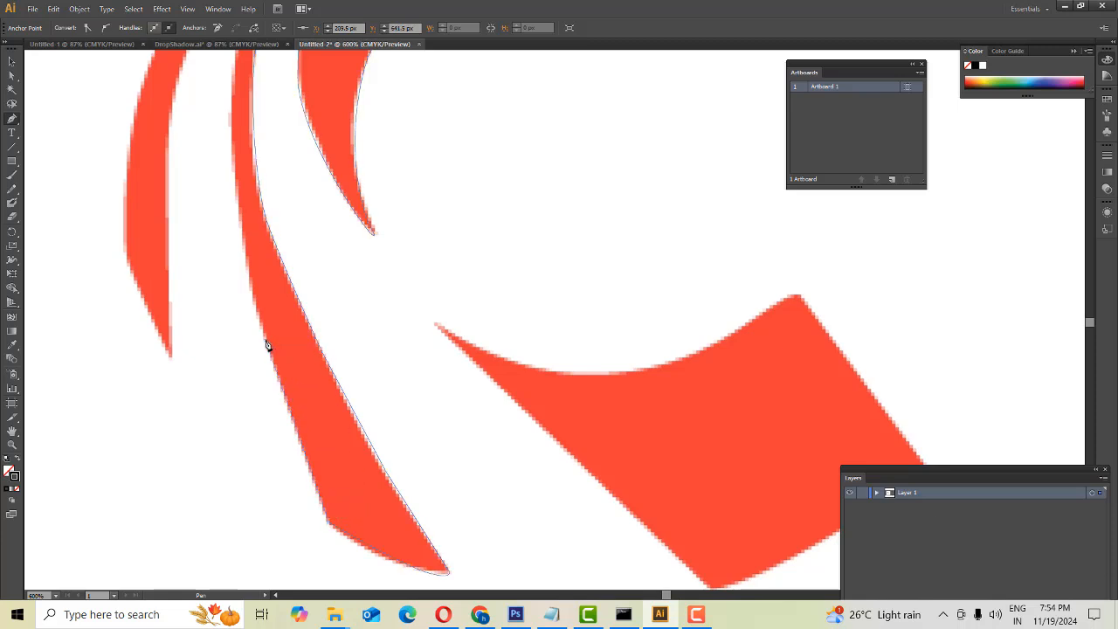
# Trace the middle strand's outer edge upward and curve it into the narrow top of the gap beside it
pyautogui.moveTo(252, 264); pyautogui.dragTo(316, 408)
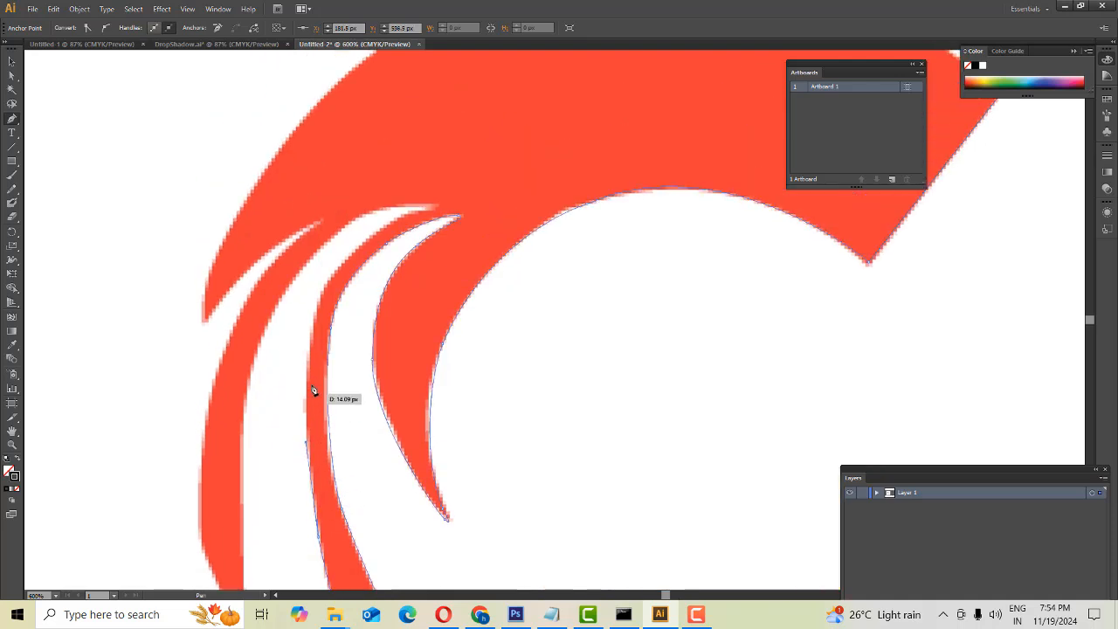
pyautogui.click(307, 347)
pyautogui.moveTo(316, 313); pyautogui.dragTo(320, 305)
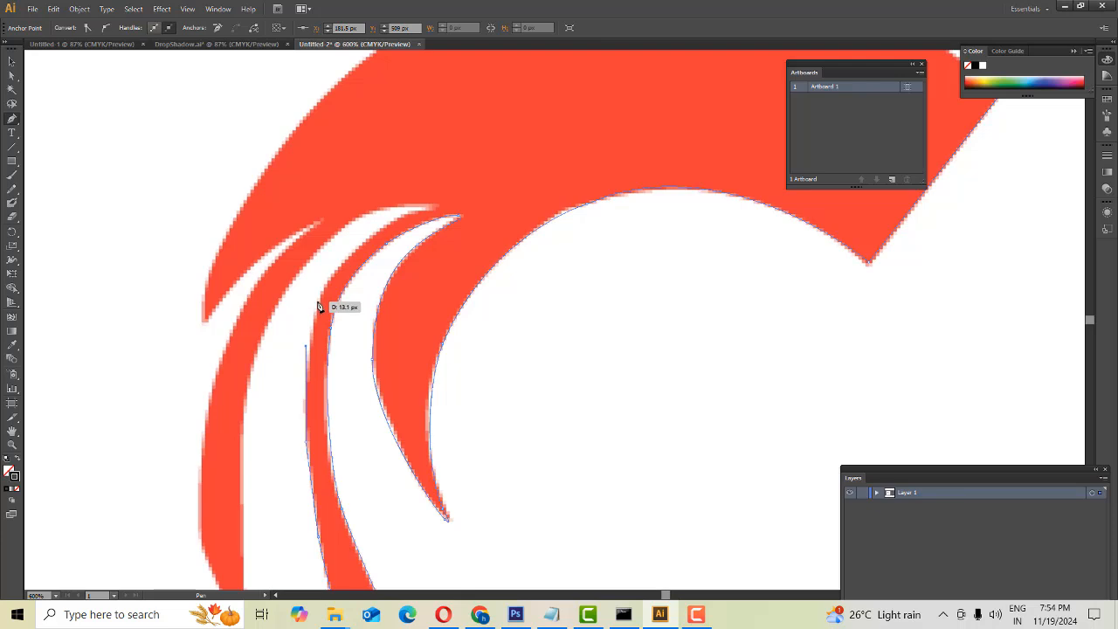
pyautogui.press('ctrl')
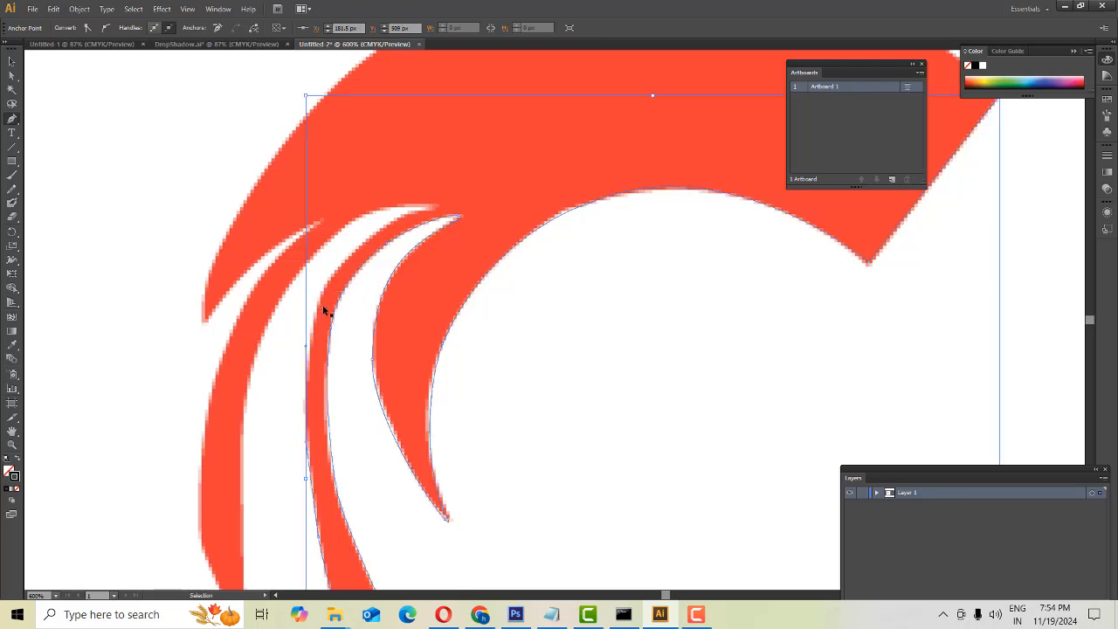
pyautogui.moveTo(328, 380); pyautogui.dragTo(325, 288)
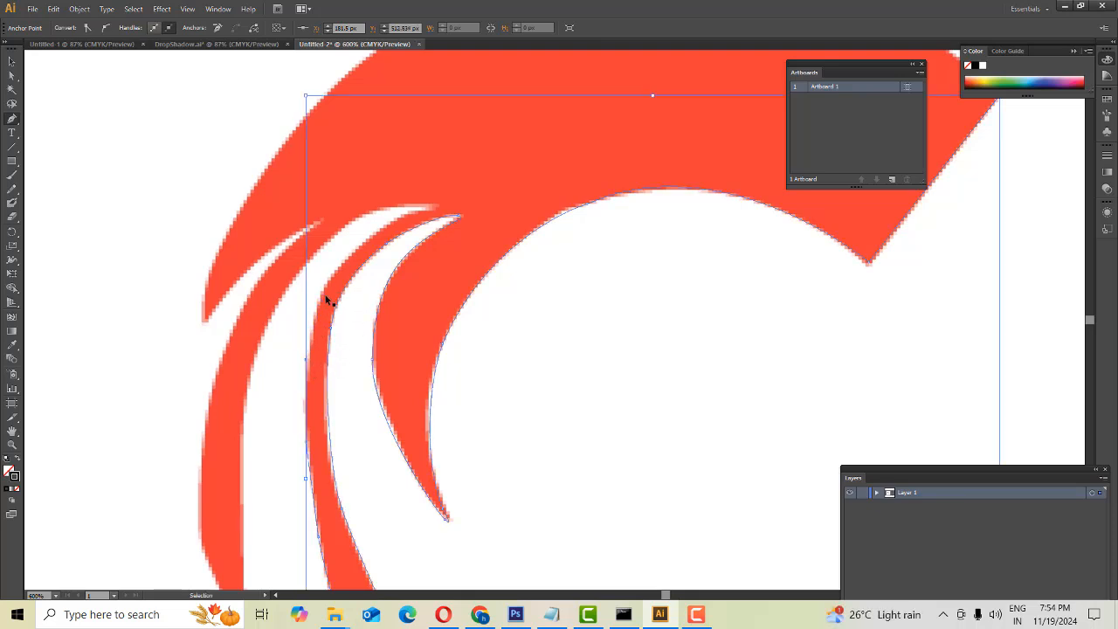
pyautogui.moveTo(329, 279); pyautogui.dragTo(395, 210)
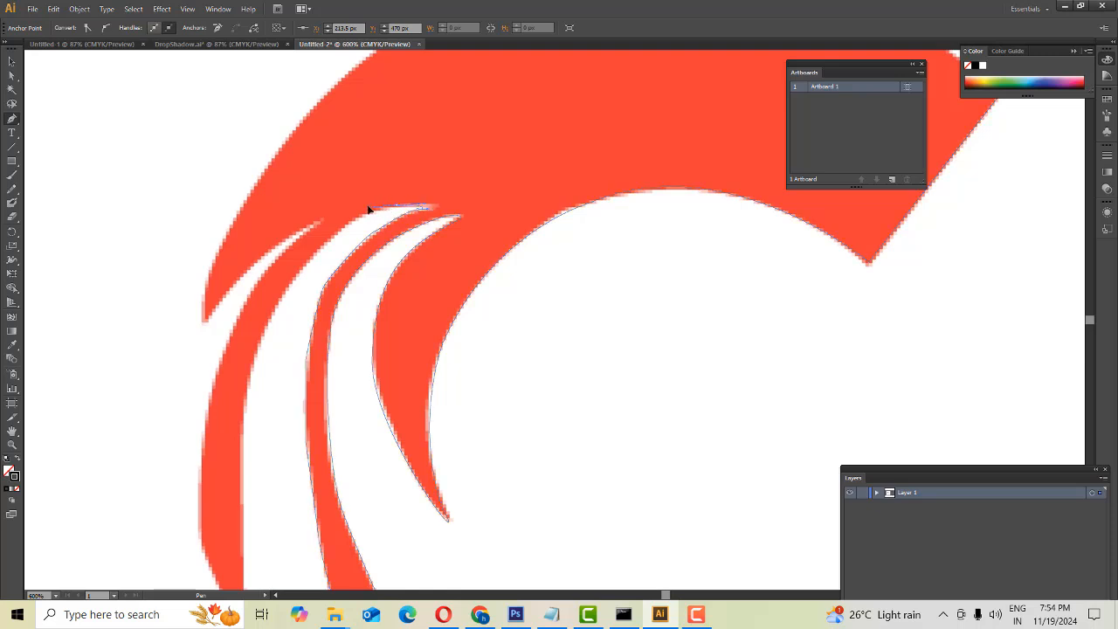
# Trace the leftmost strand's inner edge from the top of the gap down to its pointed lower tip
pyautogui.press('ctrl')
pyautogui.moveTo(427, 212); pyautogui.dragTo(249, 387)
pyautogui.scroll(-3, 242, 415)
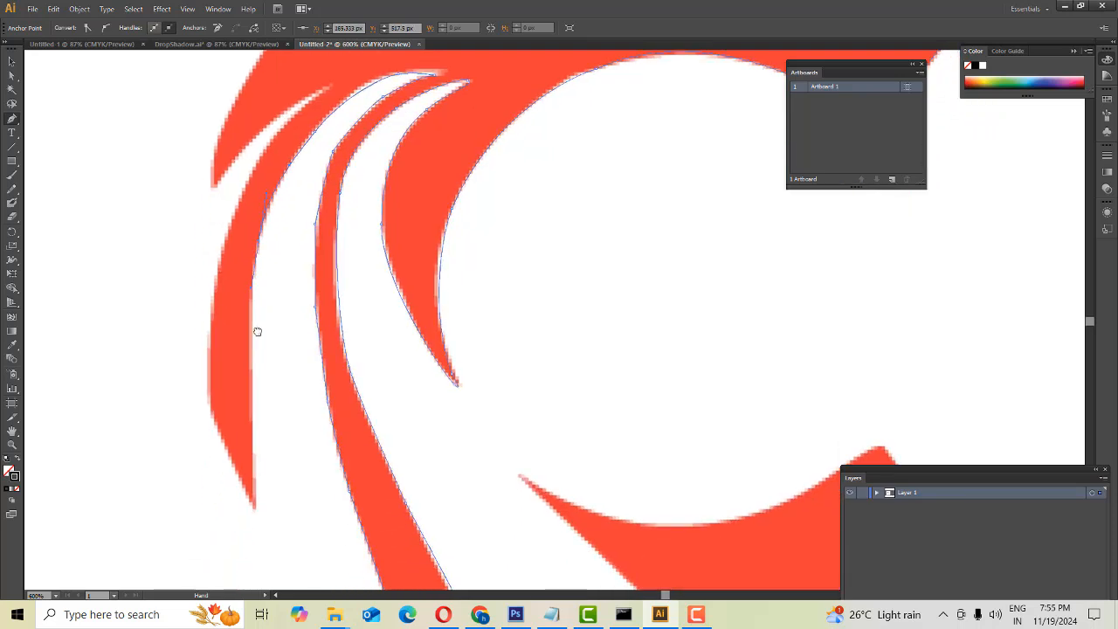
pyautogui.moveTo(253, 387); pyautogui.dragTo(253, 433)
pyautogui.click(253, 429)
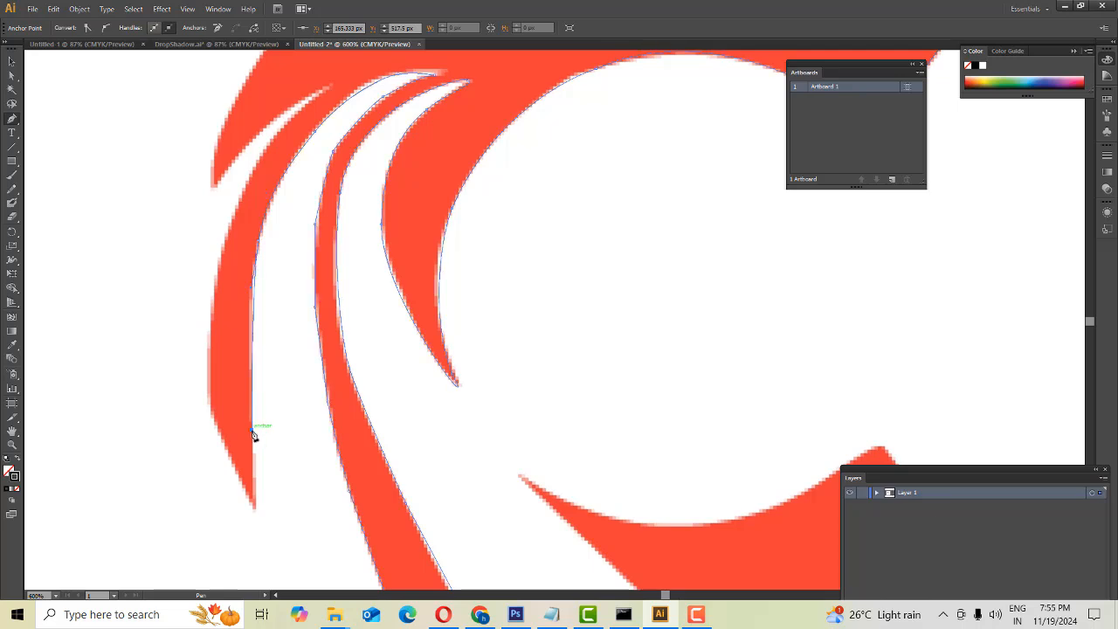
pyautogui.click(253, 507)
# Trace the leftmost strand's outer edge up to the notch and follow the notch down to the C's left tip
pyautogui.moveTo(244, 489); pyautogui.dragTo(212, 411)
pyautogui.hotkey('ctrl', 'z')
pyautogui.click(210, 414)
pyautogui.click(211, 284)
pyautogui.click(225, 232)
pyautogui.moveTo(264, 179); pyautogui.dragTo(232, 315)
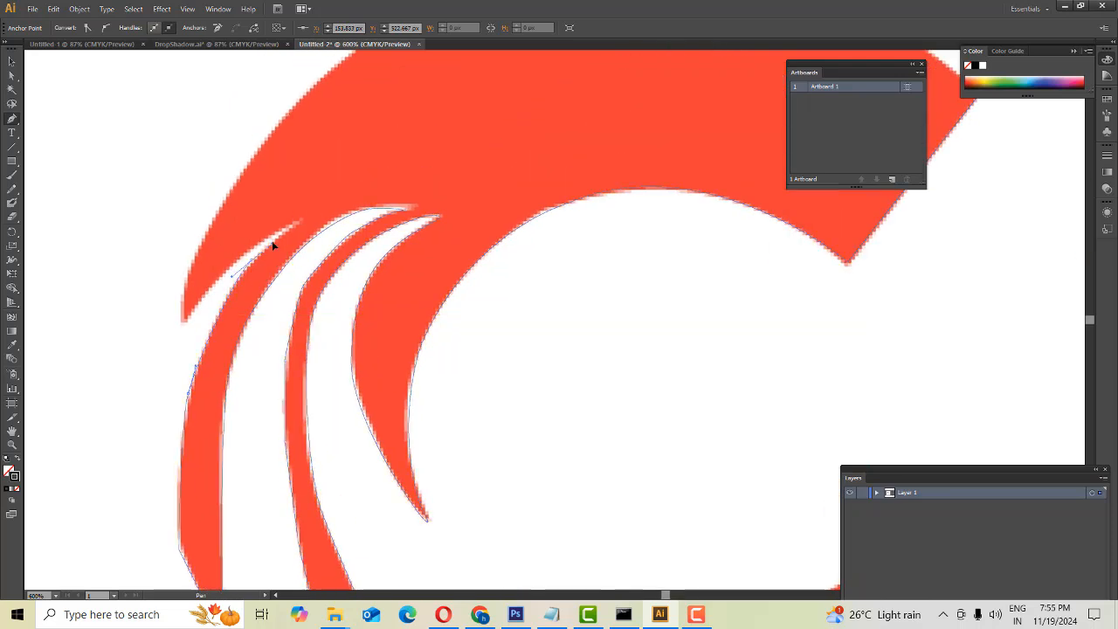
pyautogui.moveTo(274, 240); pyautogui.dragTo(193, 315)
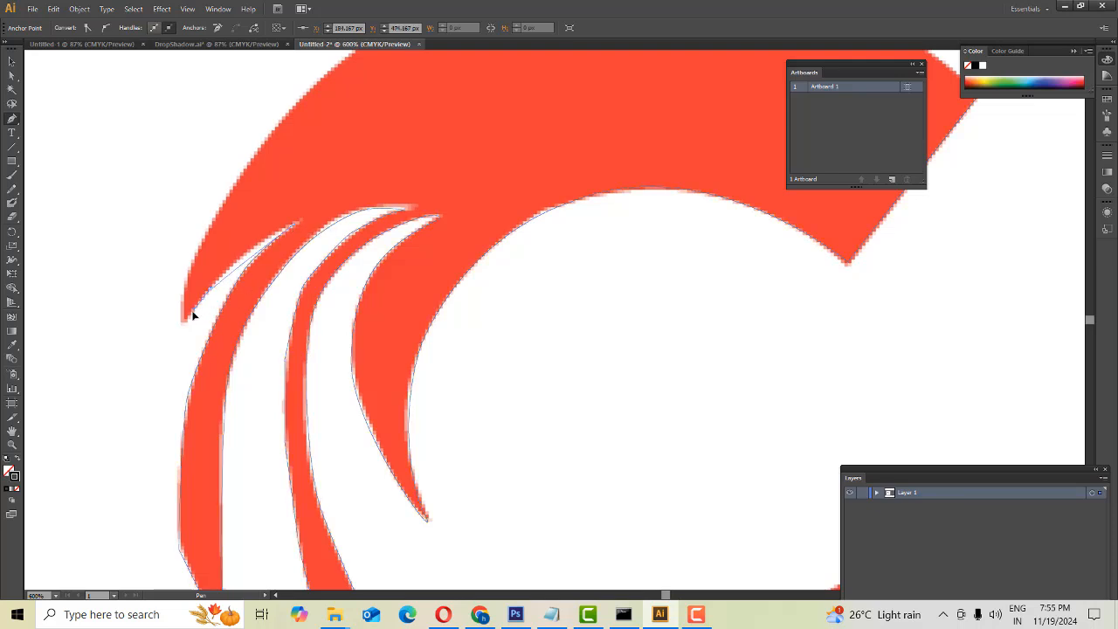
pyautogui.moveTo(160, 357); pyautogui.dragTo(323, 246)
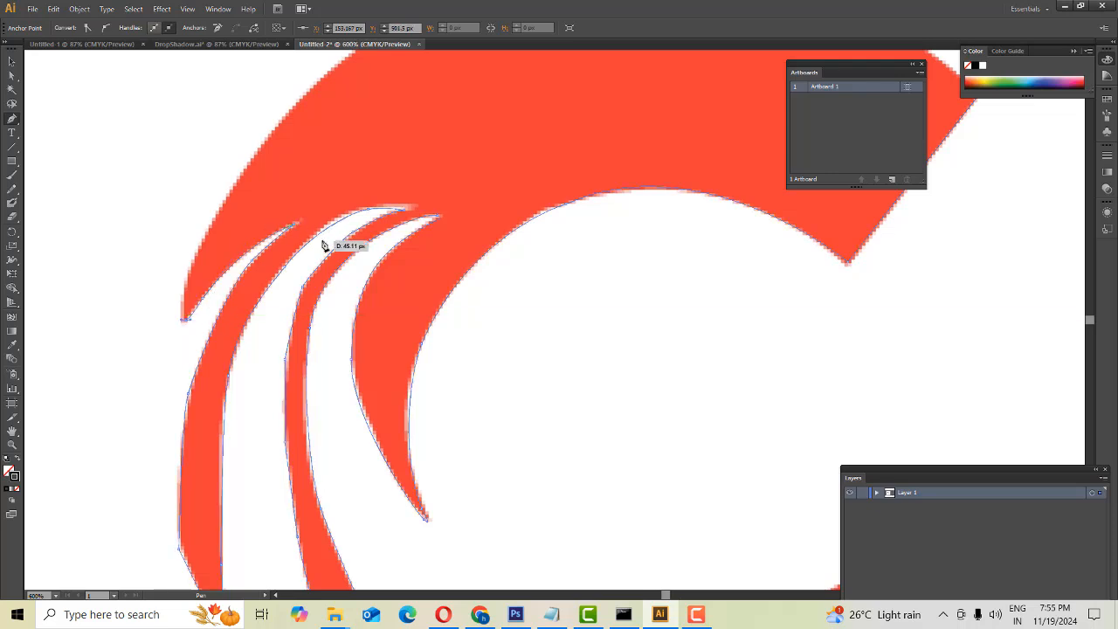
# Trace the C's outer arc with smooth curves from its left tip up towards the crown
pyautogui.moveTo(312, 191); pyautogui.dragTo(321, 308)
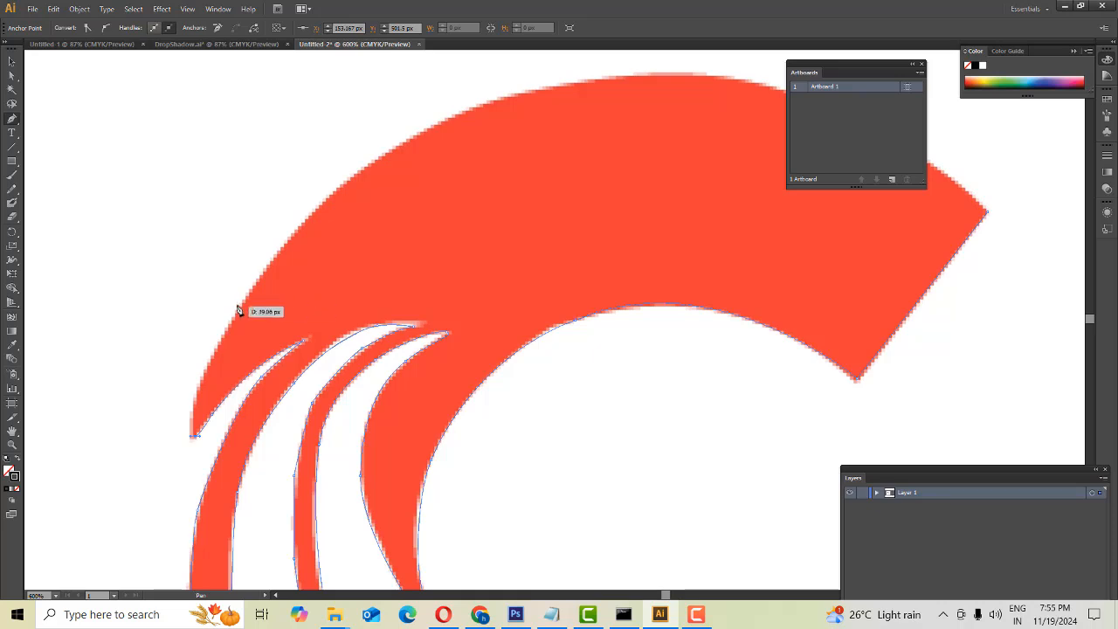
pyautogui.moveTo(242, 299); pyautogui.dragTo(238, 318)
pyautogui.moveTo(287, 234); pyautogui.dragTo(286, 229)
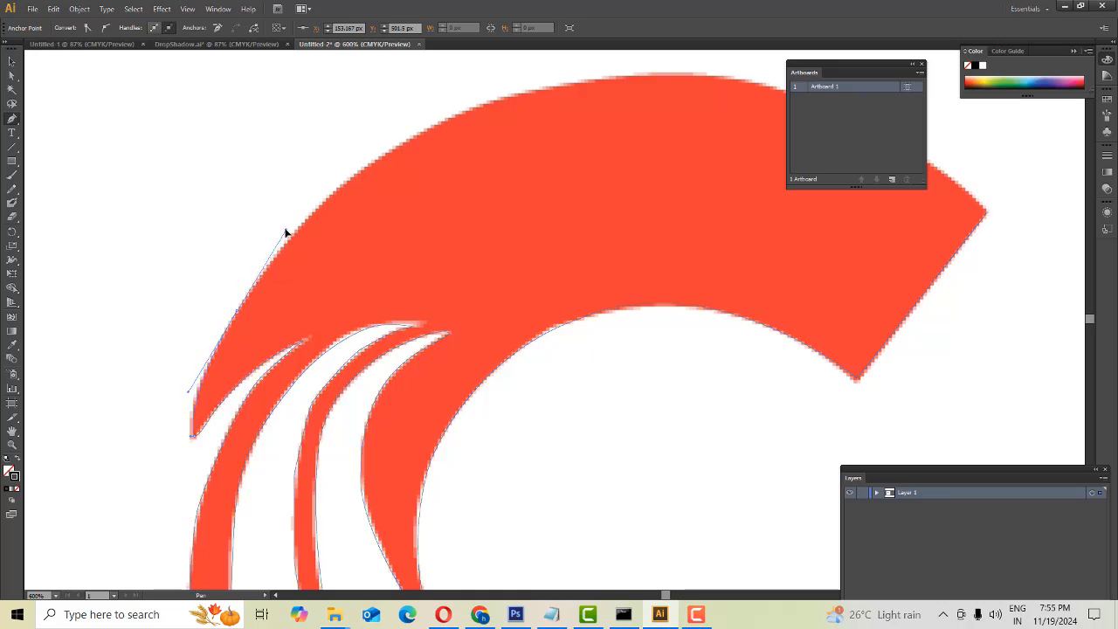
pyautogui.moveTo(352, 246); pyautogui.dragTo(220, 358)
pyautogui.moveTo(256, 274); pyautogui.dragTo(427, 201)
pyautogui.click(256, 265)
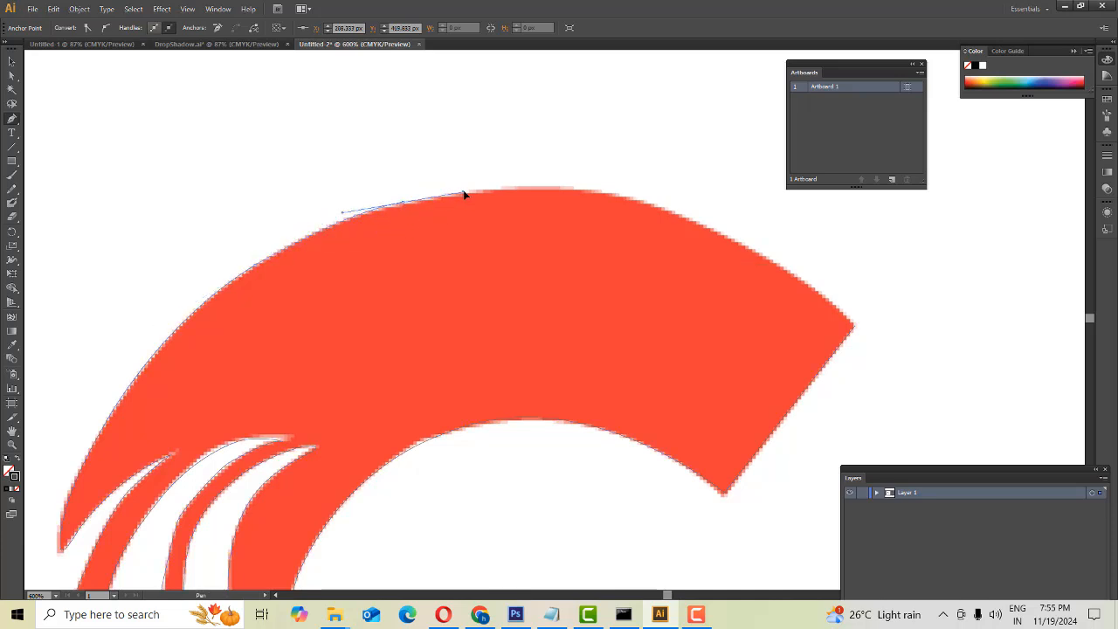
# Trace the C's crown and upper right arc, and close the path at its starting corner
pyautogui.moveTo(529, 212); pyautogui.dragTo(409, 252)
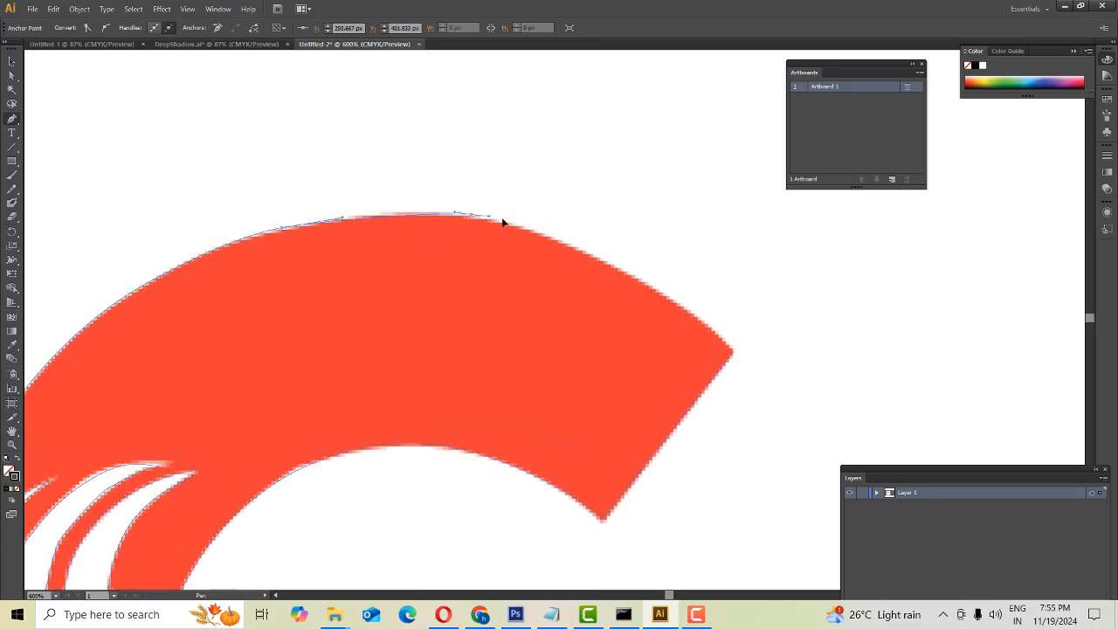
pyautogui.moveTo(527, 221); pyautogui.dragTo(527, 227)
pyautogui.moveTo(503, 300); pyautogui.dragTo(406, 263)
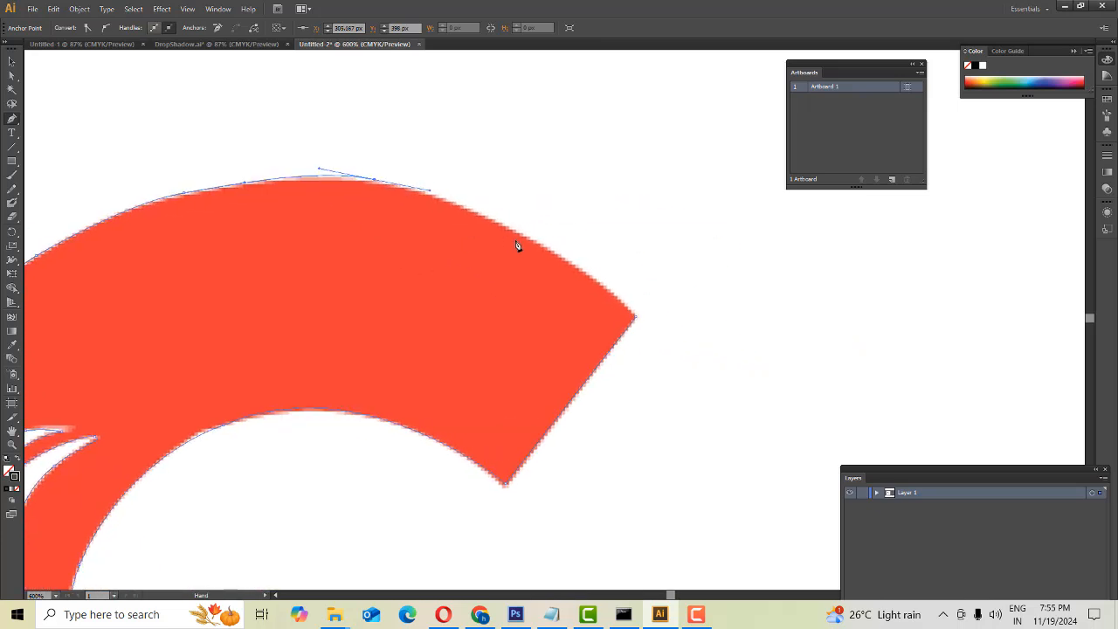
pyautogui.moveTo(542, 245); pyautogui.dragTo(636, 321)
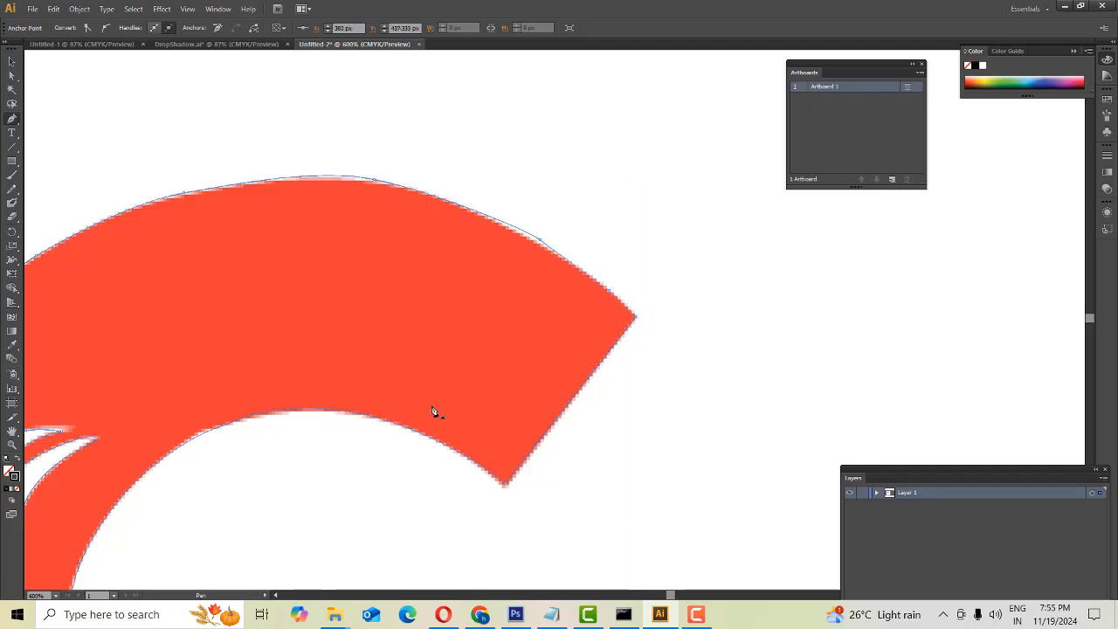
# Fit the closed path to the C's outer upper right arc by adjusting two anchors with Direct Selection
pyautogui.moveTo(434, 412); pyautogui.dragTo(622, 386)
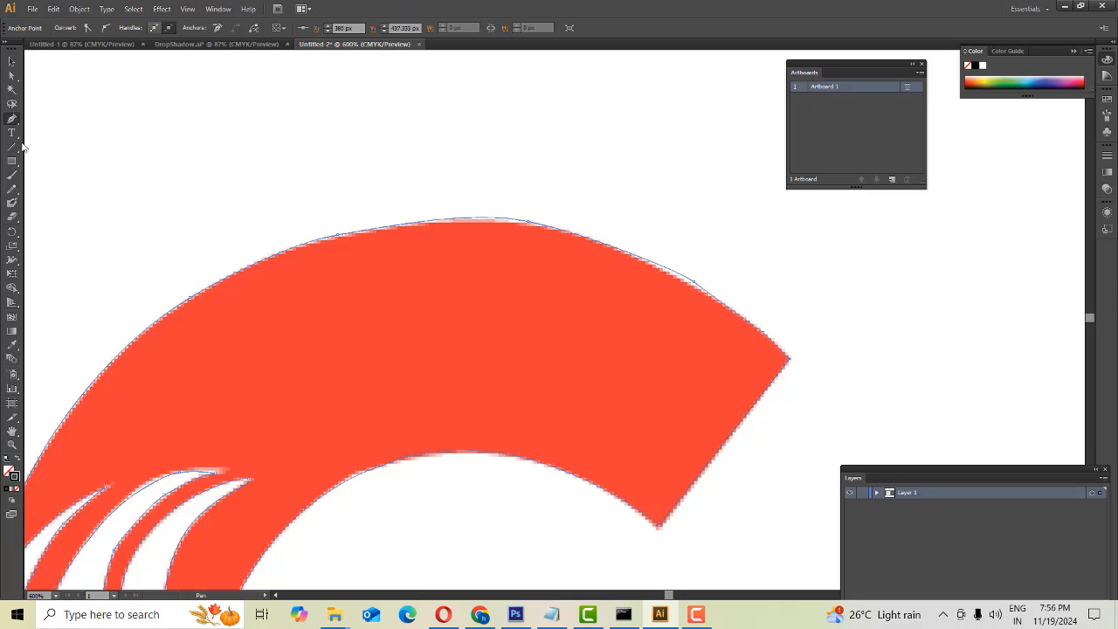
pyautogui.moveTo(12, 77); pyautogui.dragTo(56, 77)
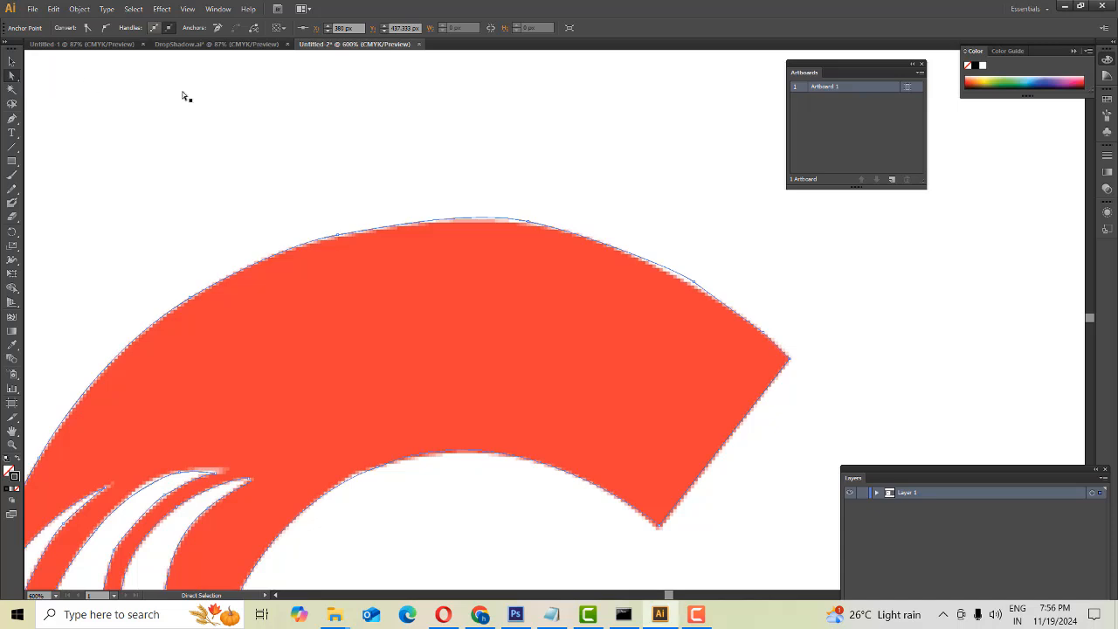
pyautogui.click(694, 283)
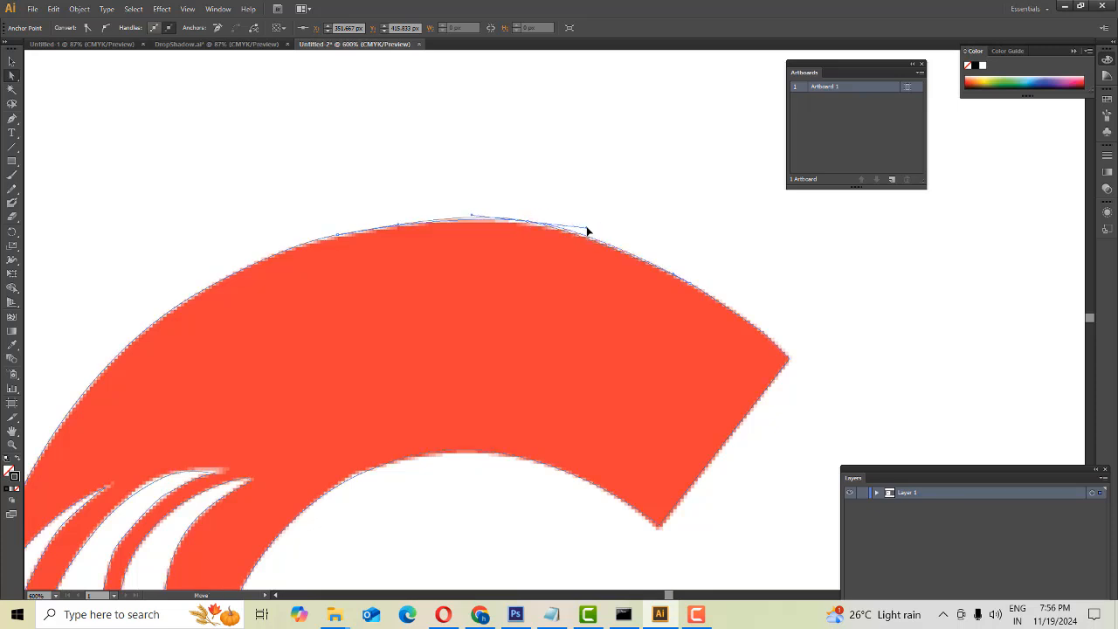
pyautogui.moveTo(528, 222); pyautogui.dragTo(554, 192)
# Adjust the anchor and direction handle on the C's inner arc so the curve fits the emblem's edge
pyautogui.moveTo(512, 299); pyautogui.dragTo(536, 187)
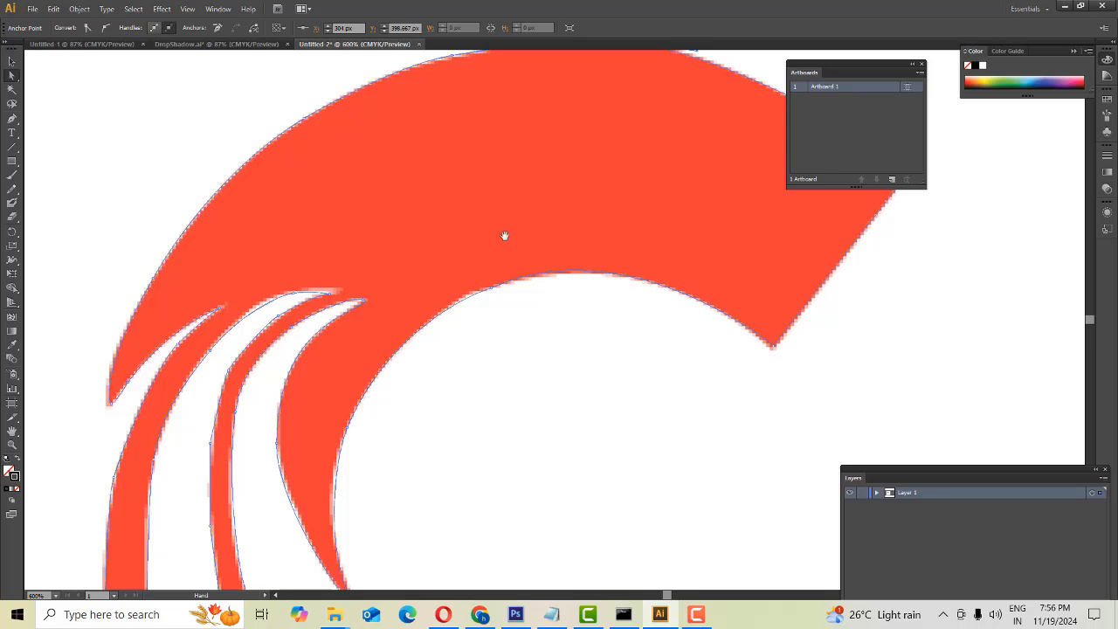
pyautogui.click(489, 290)
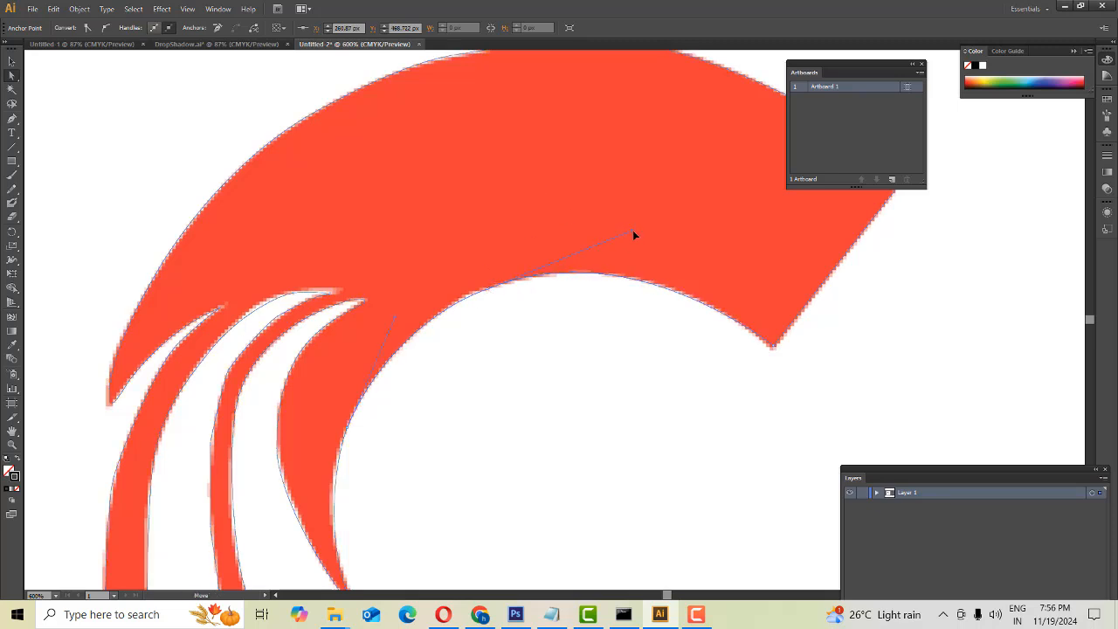
pyautogui.moveTo(629, 229); pyautogui.dragTo(642, 236)
pyautogui.moveTo(496, 290); pyautogui.dragTo(487, 291)
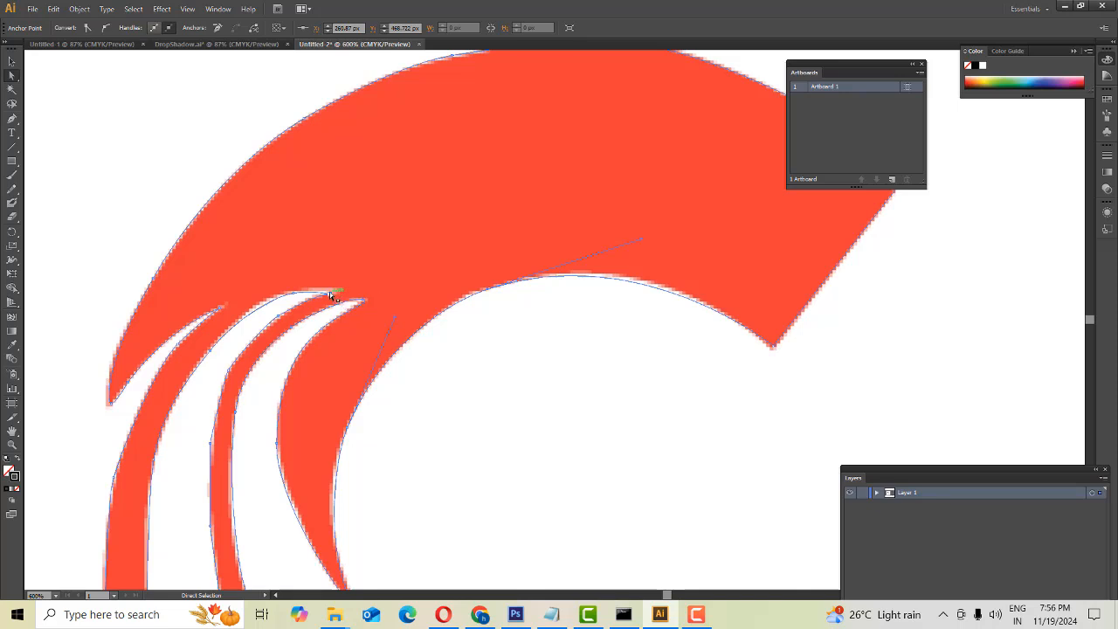
# Adjust the traced path's anchor at the upper tip of the C's middle stripe and deselect the path
pyautogui.moveTo(330, 292); pyautogui.dragTo(370, 295)
pyautogui.click(492, 273)
pyautogui.moveTo(344, 381); pyautogui.dragTo(407, 282)
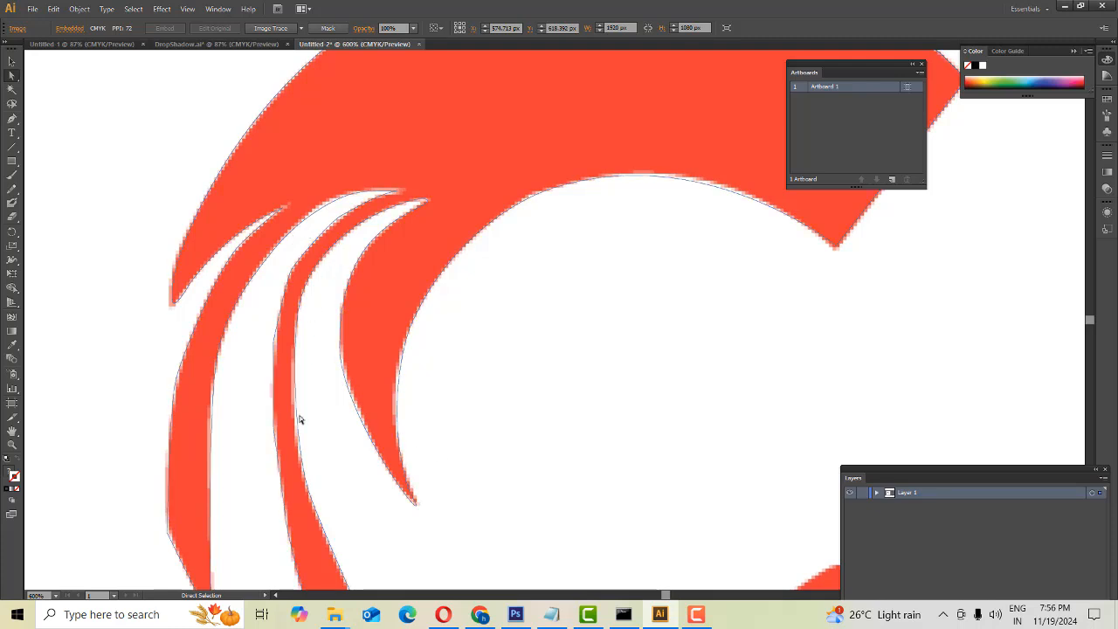
pyautogui.click(178, 382)
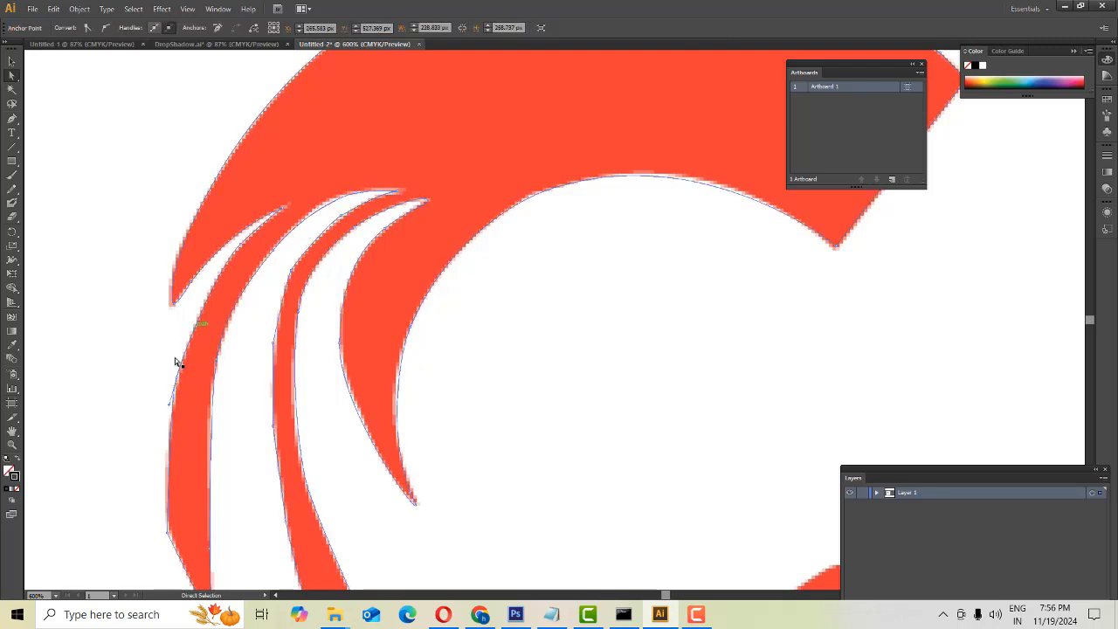
pyautogui.moveTo(168, 400); pyautogui.dragTo(172, 405)
pyautogui.hotkey('ctrl', 'z')
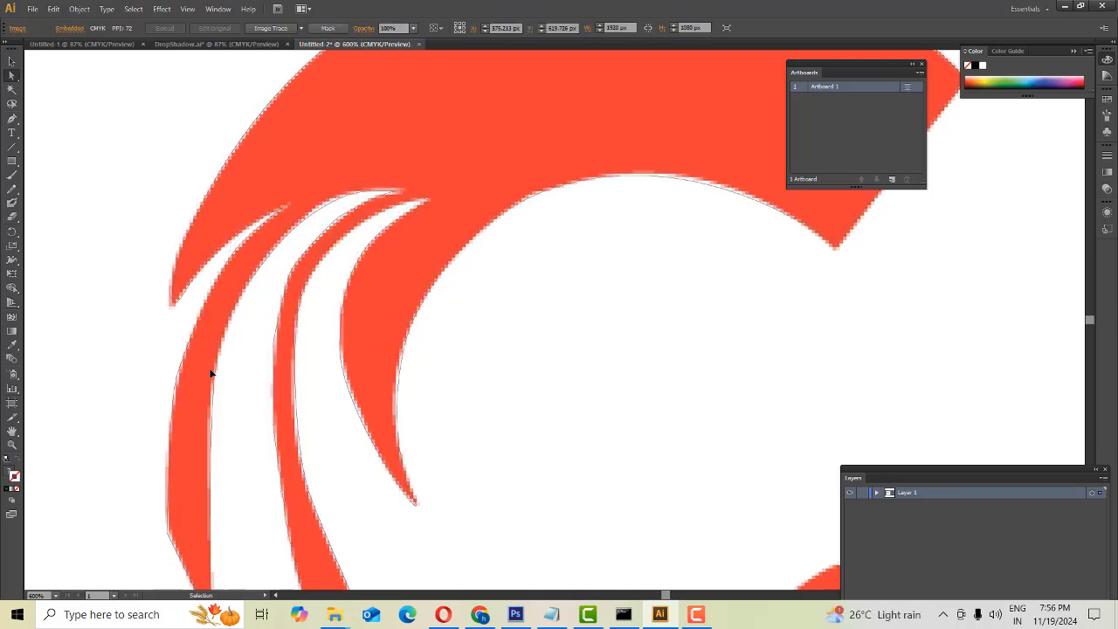
# Fill the traced upper C path with the emblem's red, sampled with the Eyedropper from the pasted image
pyautogui.moveTo(344, 431); pyautogui.dragTo(297, 459)
pyautogui.hotkey('ctrl', '-')
pyautogui.hotkey('ctrl', '-')
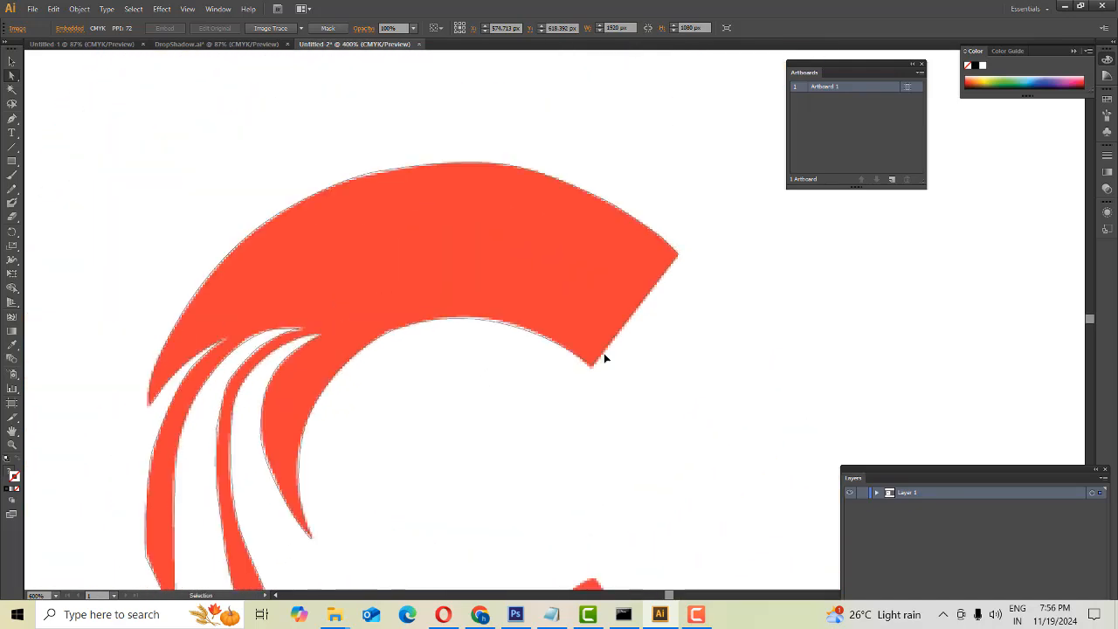
pyautogui.moveTo(595, 384); pyautogui.dragTo(546, 292)
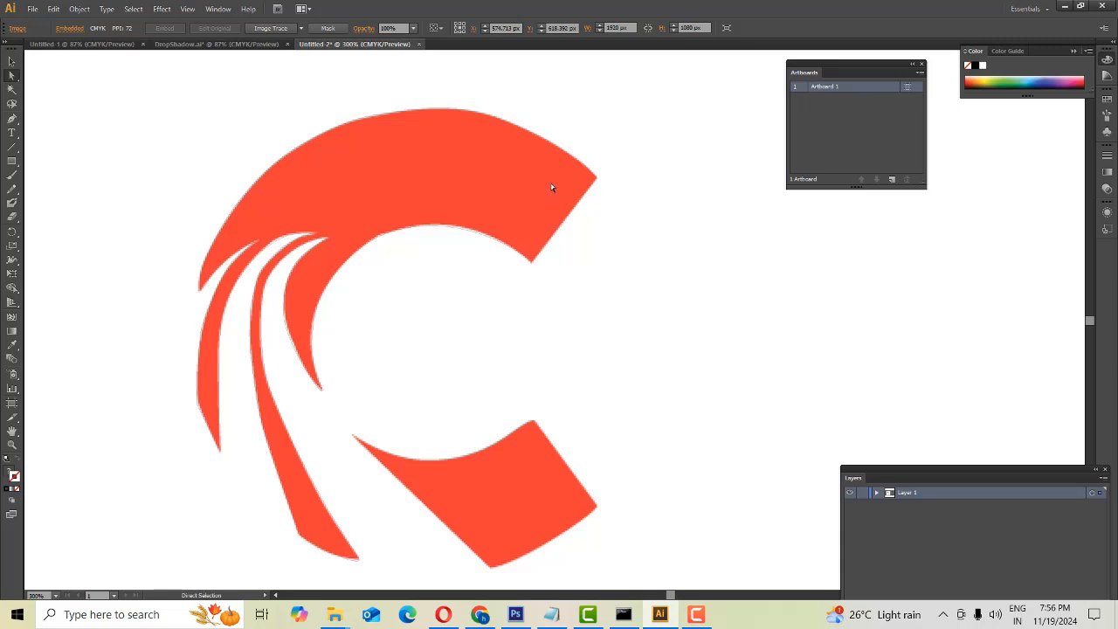
pyautogui.click(569, 158)
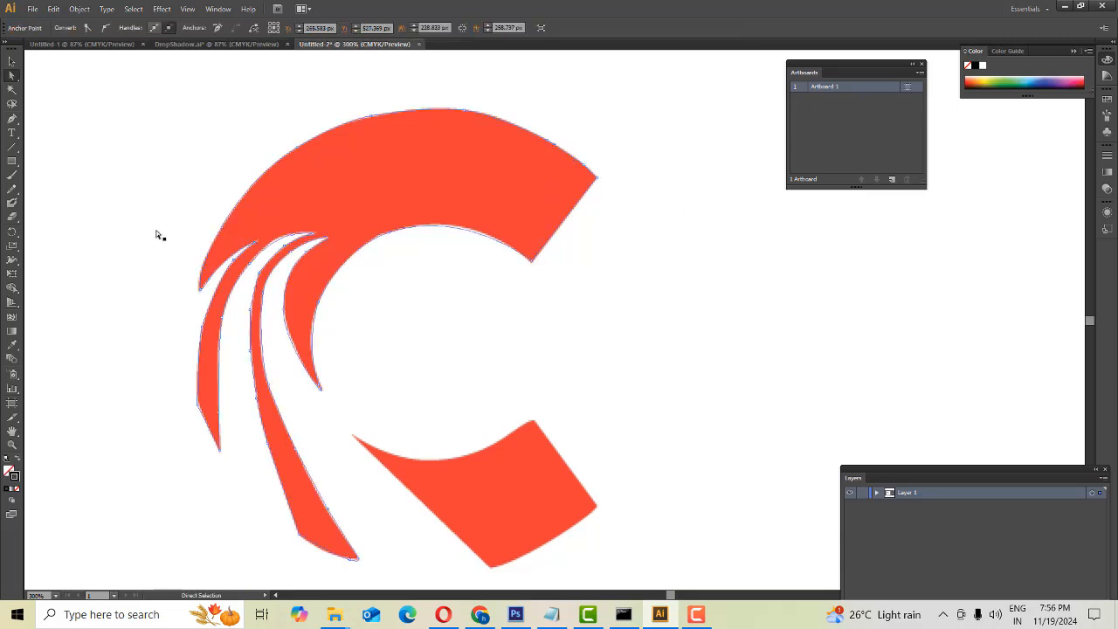
pyautogui.click(12, 345)
pyautogui.click(483, 138)
pyautogui.click(13, 57)
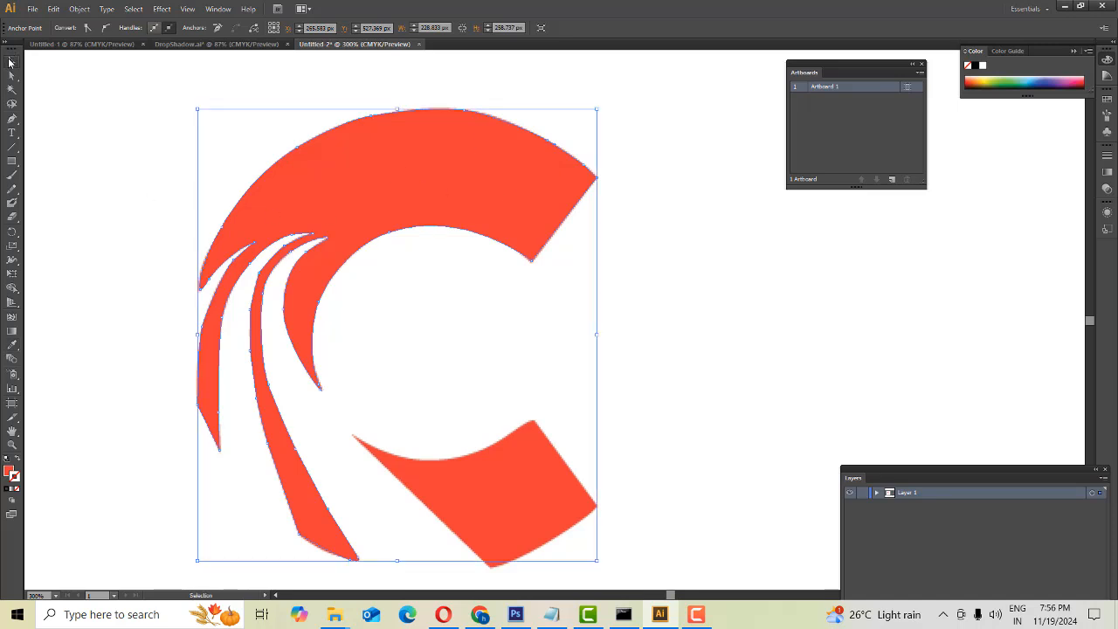
# Start a Pen path at the left tip of the lower C piece, with no fill and a 0.1 pt black stroke
pyautogui.moveTo(582, 341); pyautogui.dragTo(435, 160)
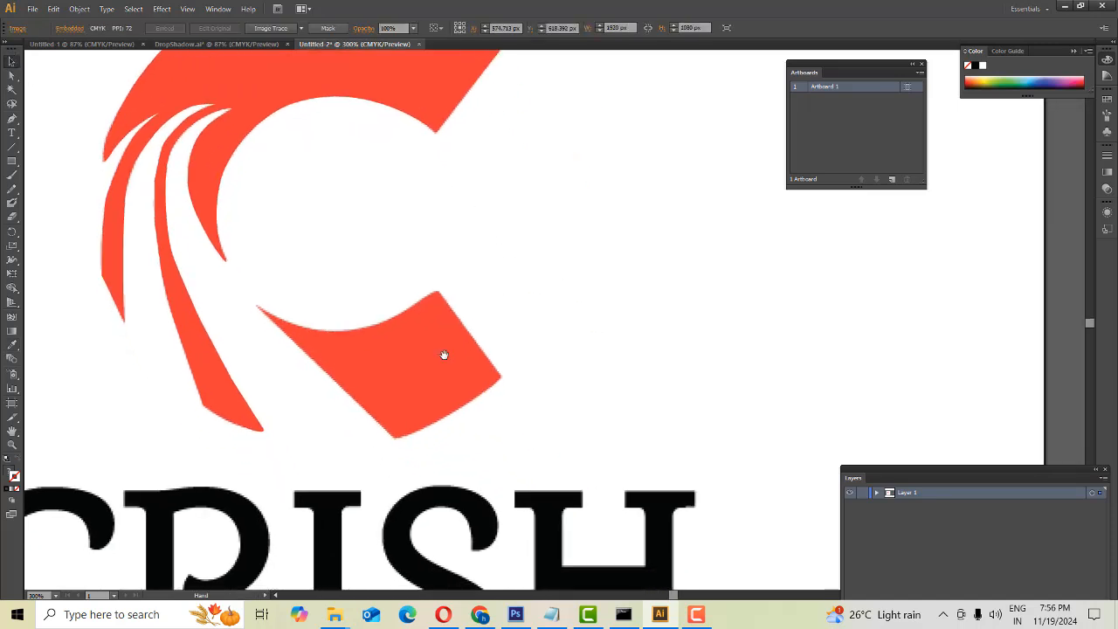
pyautogui.moveTo(409, 340); pyautogui.dragTo(427, 342)
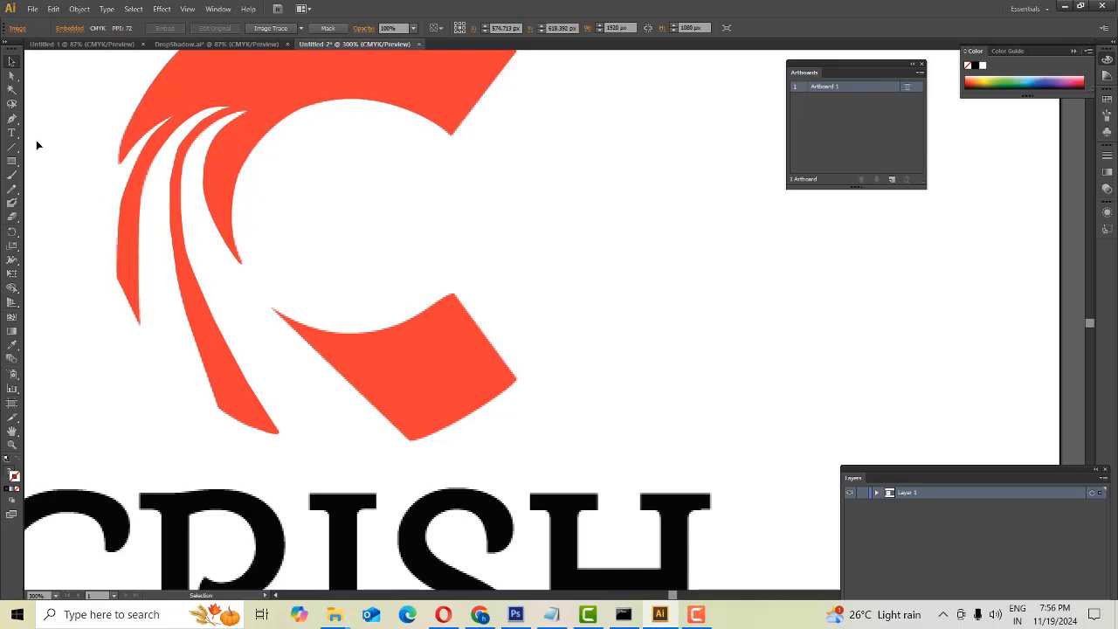
pyautogui.click(13, 119)
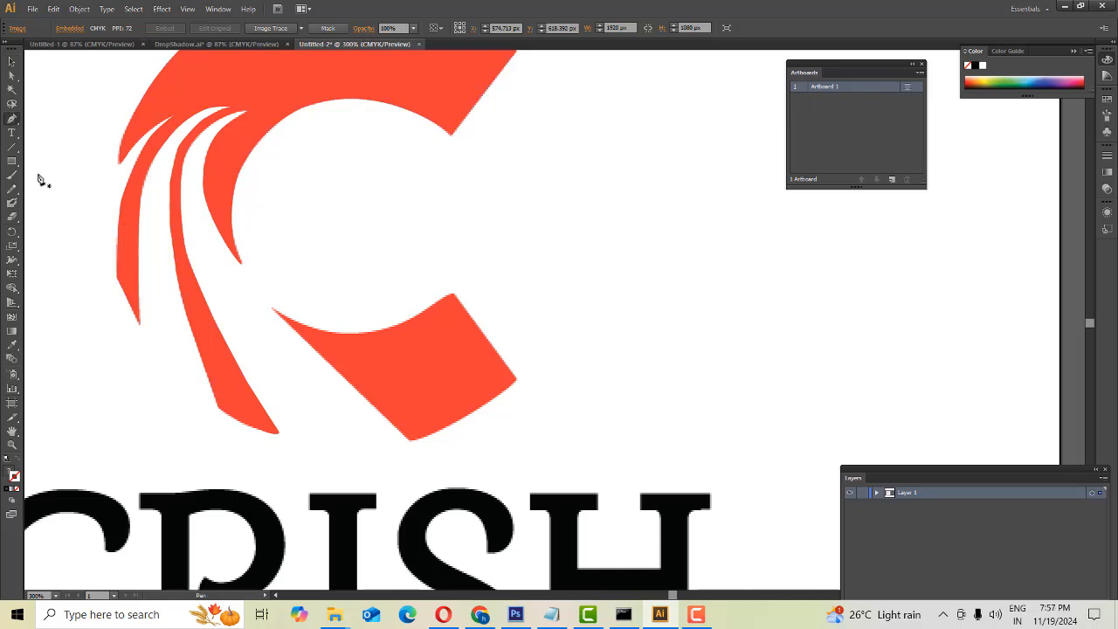
pyautogui.click(274, 311)
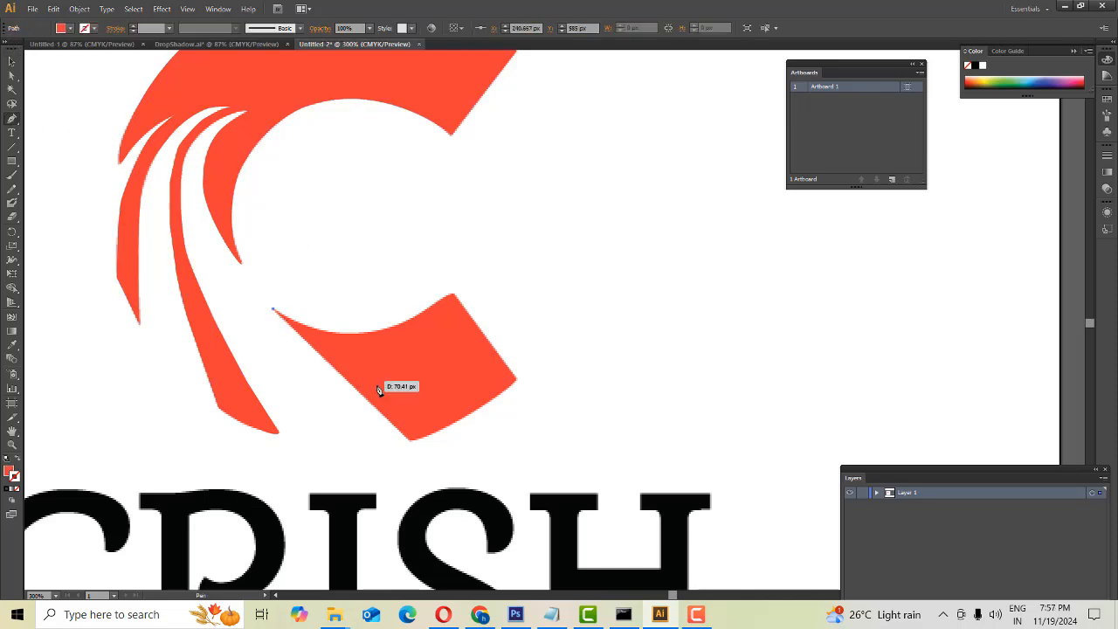
pyautogui.click(70, 28)
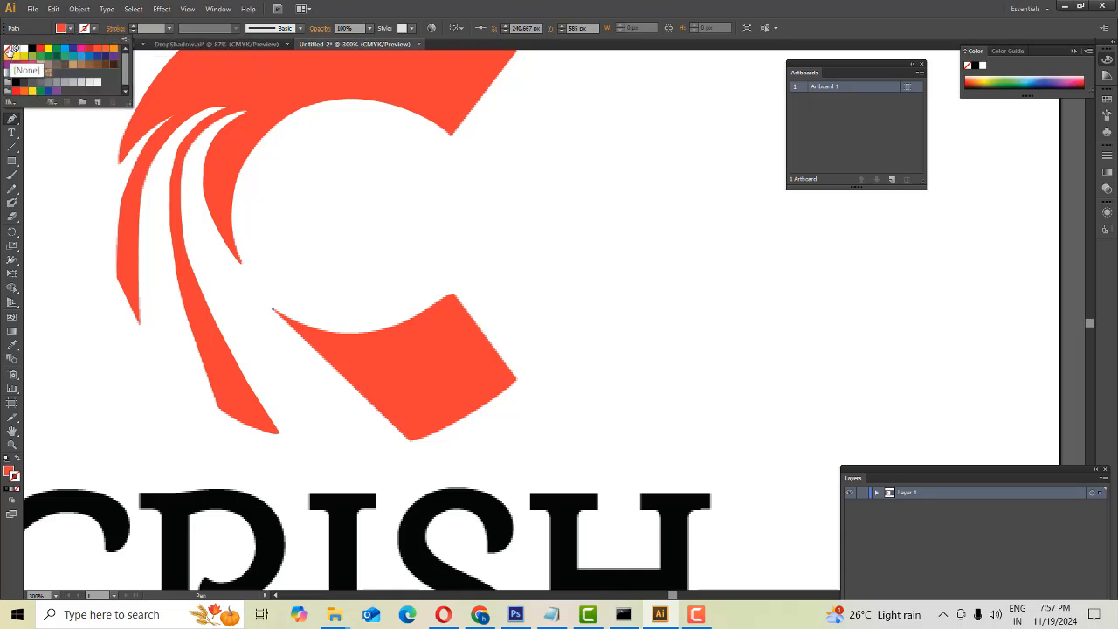
pyautogui.click(8, 49)
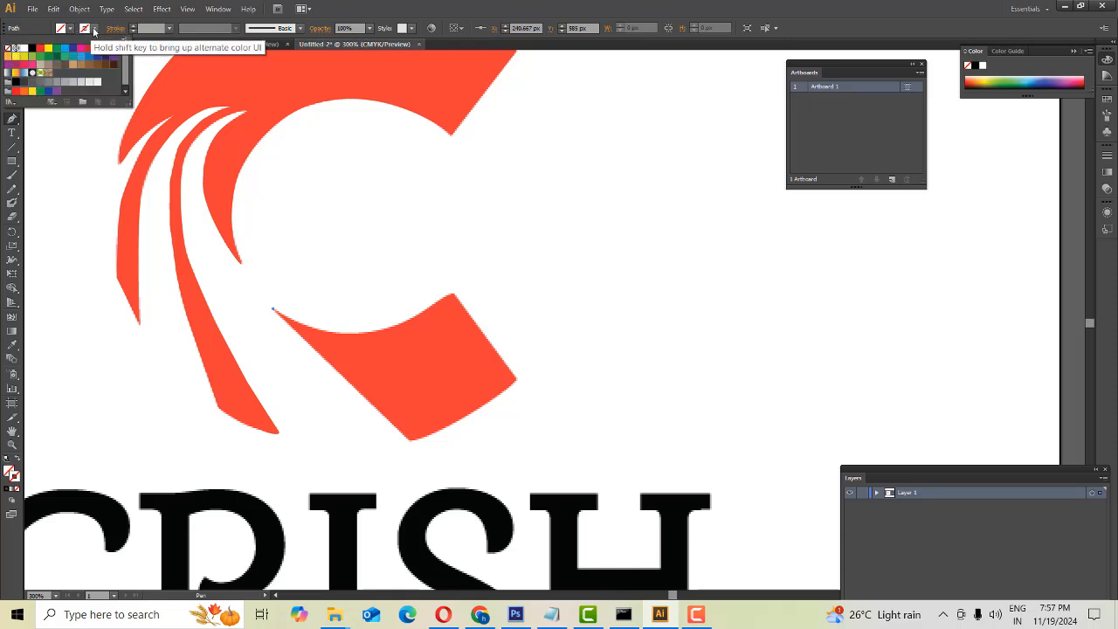
pyautogui.click(94, 30)
pyautogui.click(94, 31)
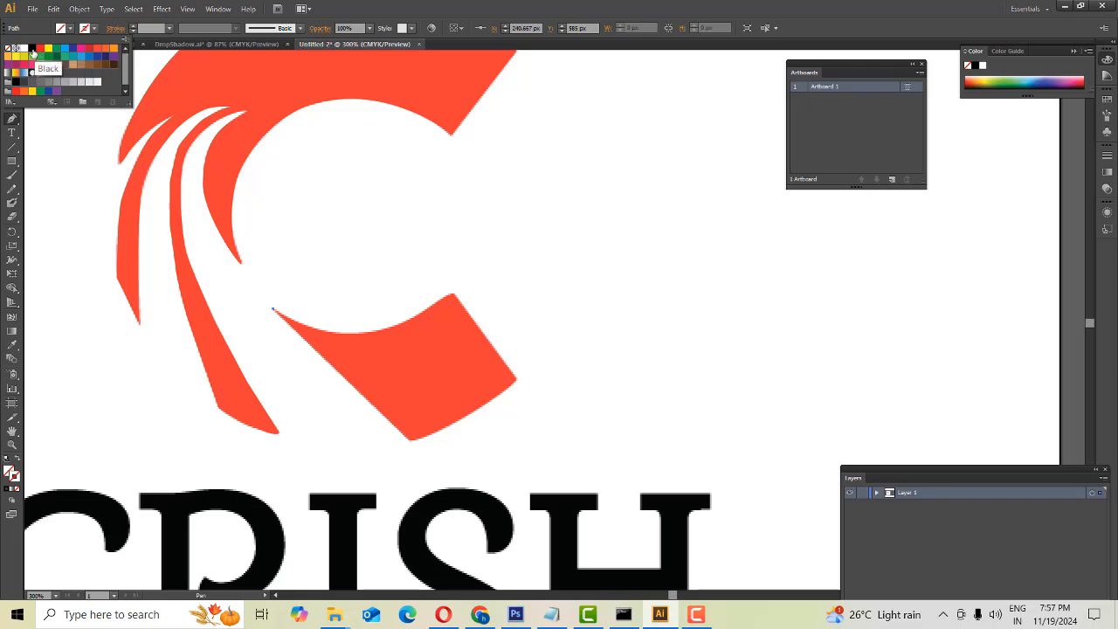
pyautogui.click(32, 51)
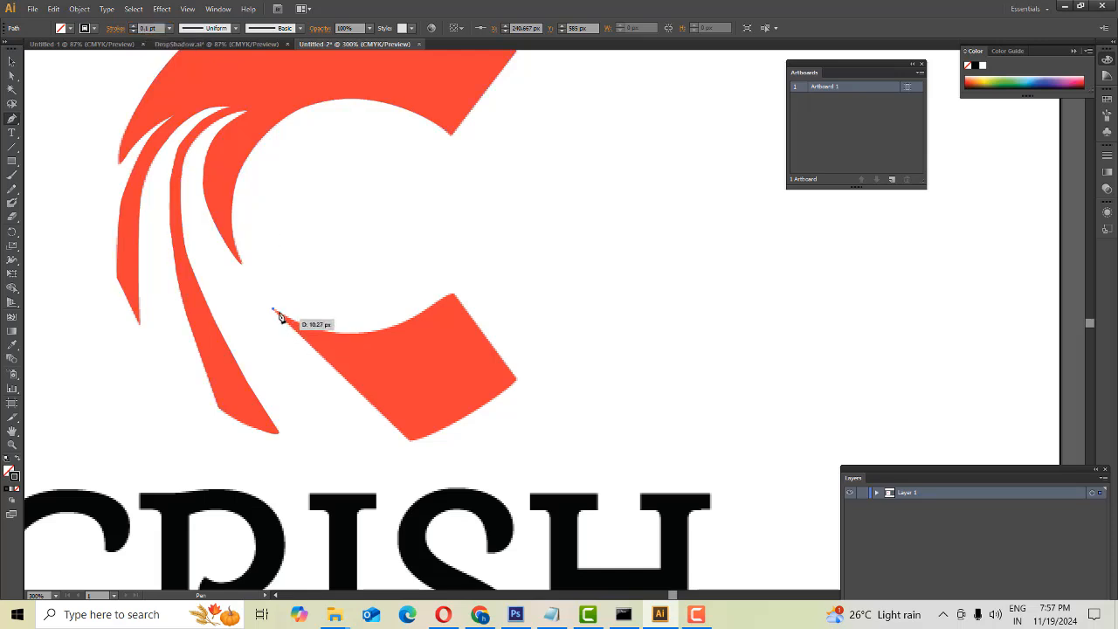
pyautogui.moveTo(371, 332); pyautogui.dragTo(397, 328)
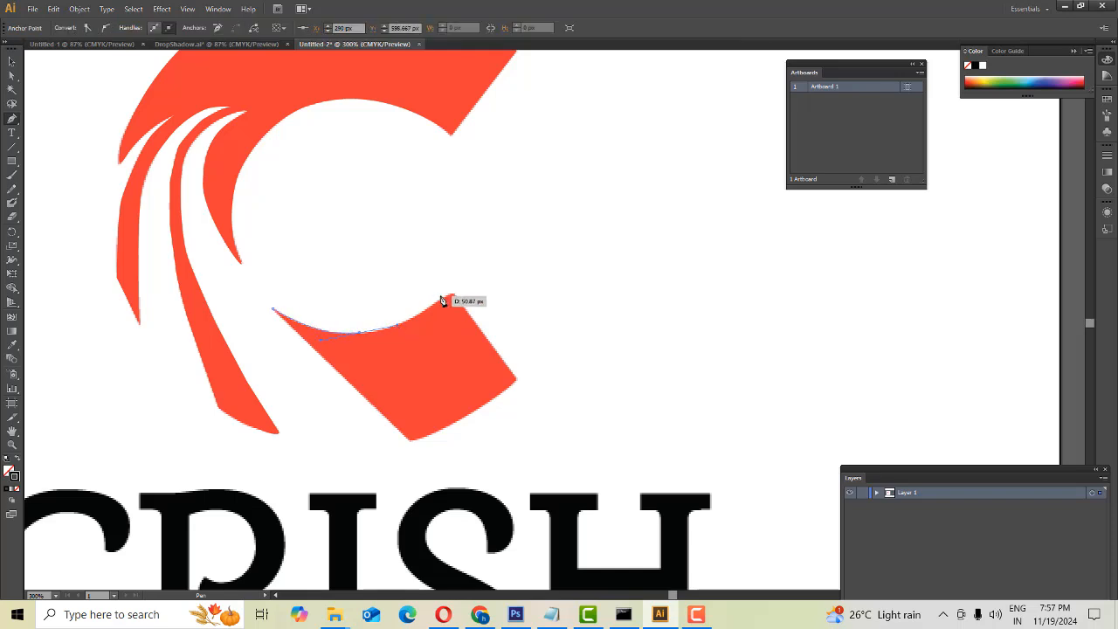
pyautogui.click(449, 295)
pyautogui.moveTo(454, 293); pyautogui.dragTo(473, 286)
pyautogui.hotkey('ctrl', 'z')
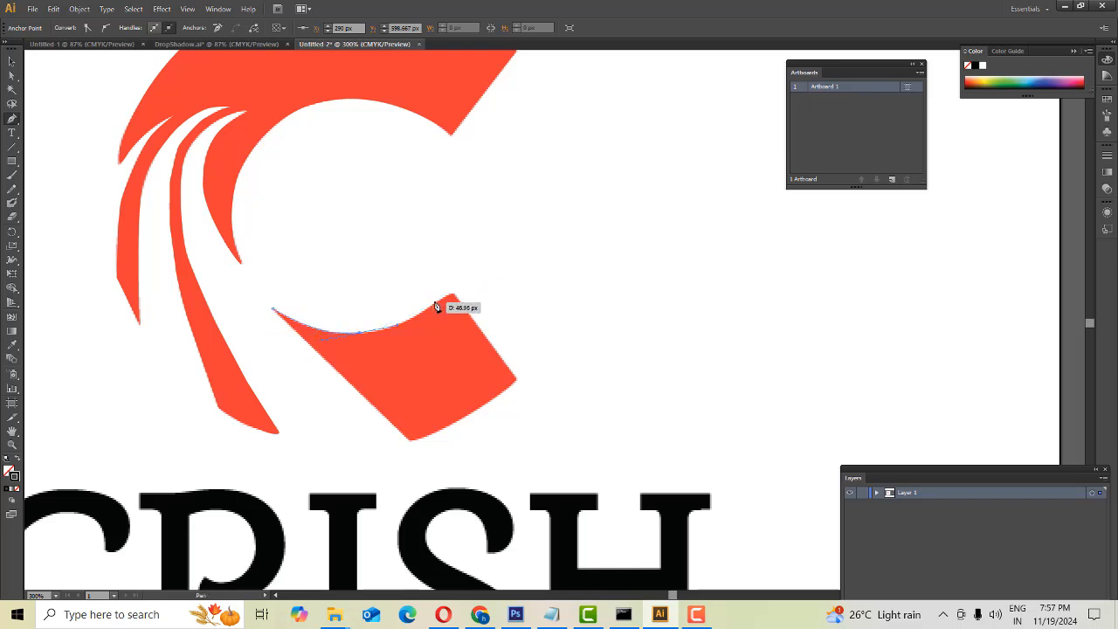
pyautogui.click(445, 297)
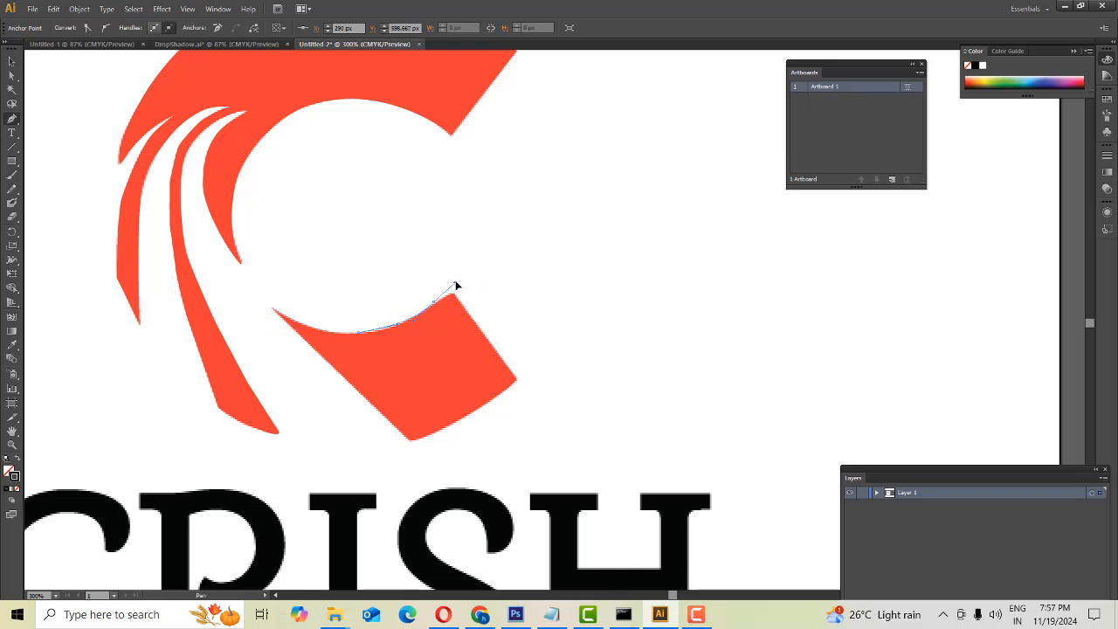
pyautogui.moveTo(455, 284); pyautogui.dragTo(455, 283)
pyautogui.hotkey('ctrl', '=')
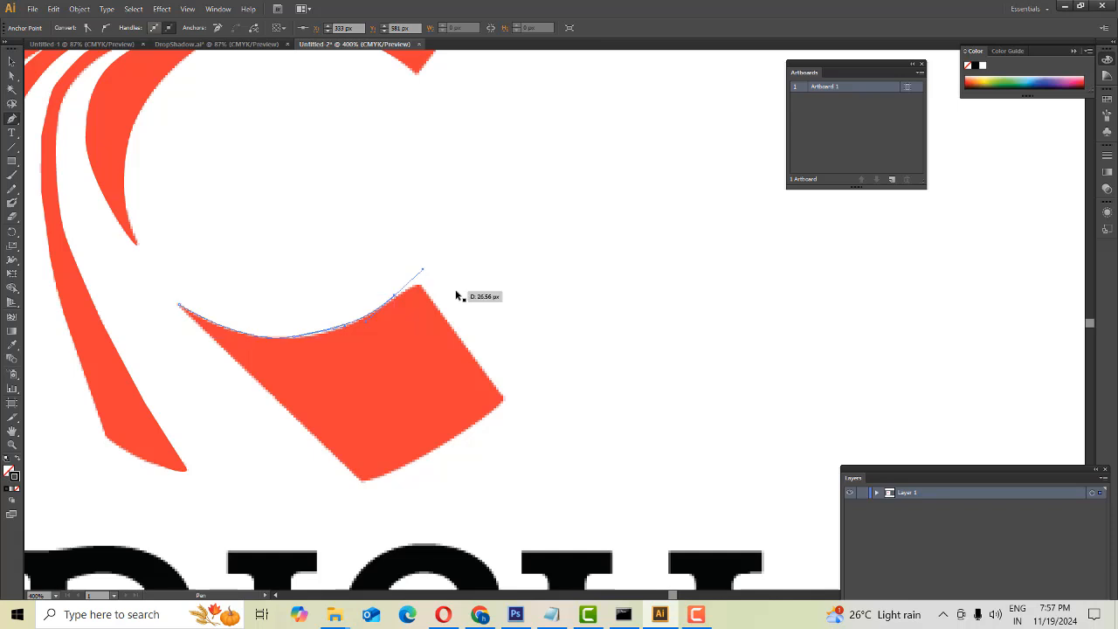
pyautogui.hotkey('ctrl', 'z')
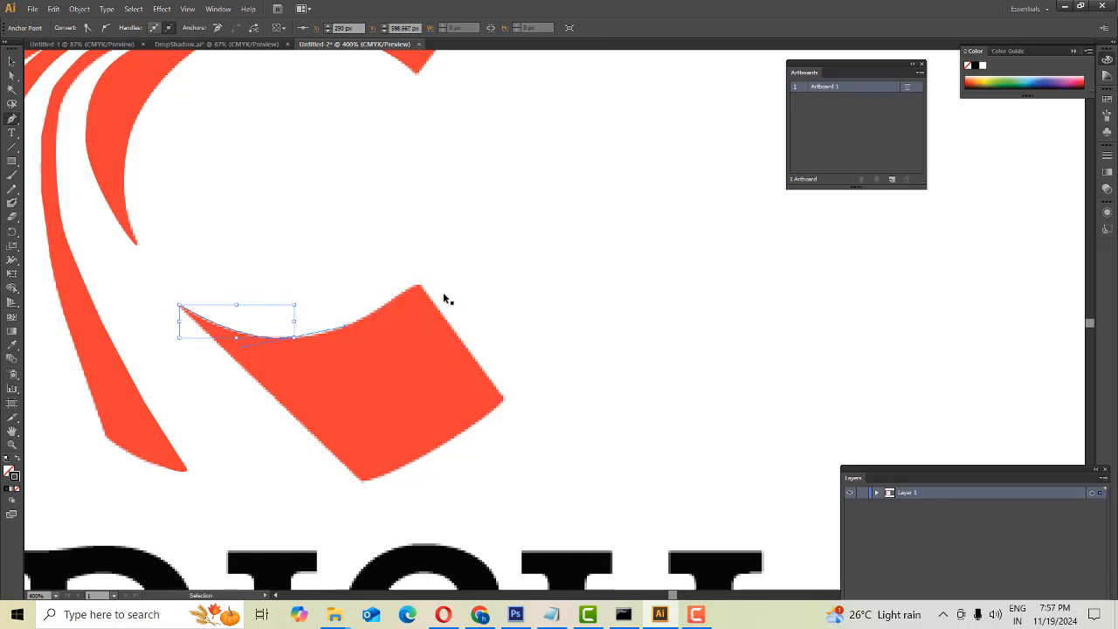
pyautogui.hotkey('ctrl', 'z')
# Trace the lower C piece's concave upper edge with smooth Pen curves from its left tip to the upper right corner
pyautogui.hotkey('ctrl', '=')
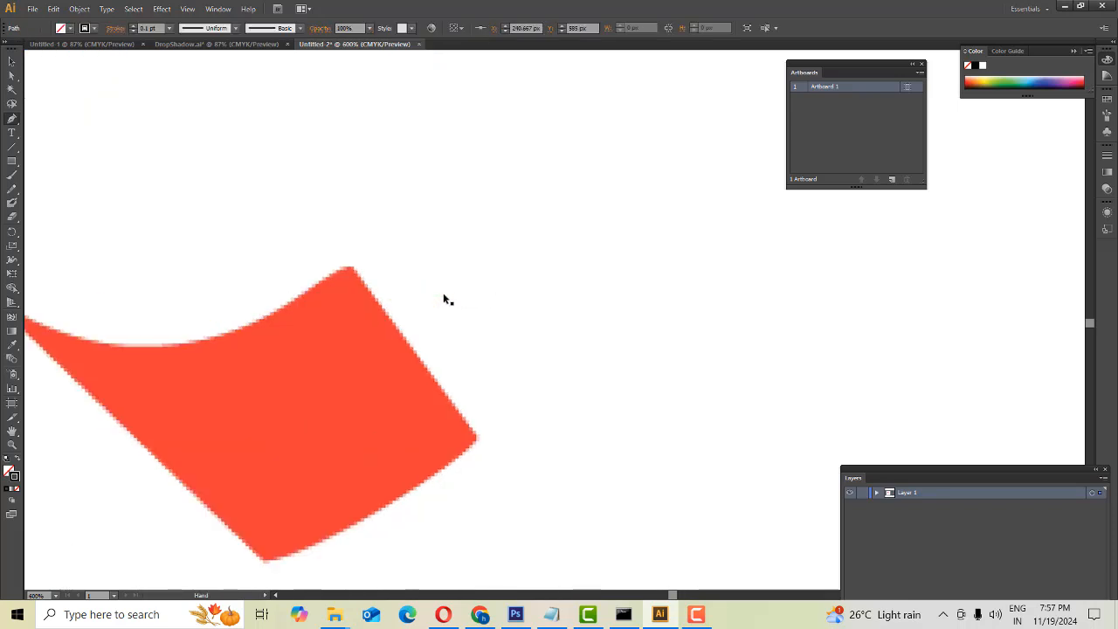
pyautogui.hscroll(-5, 686, 301)
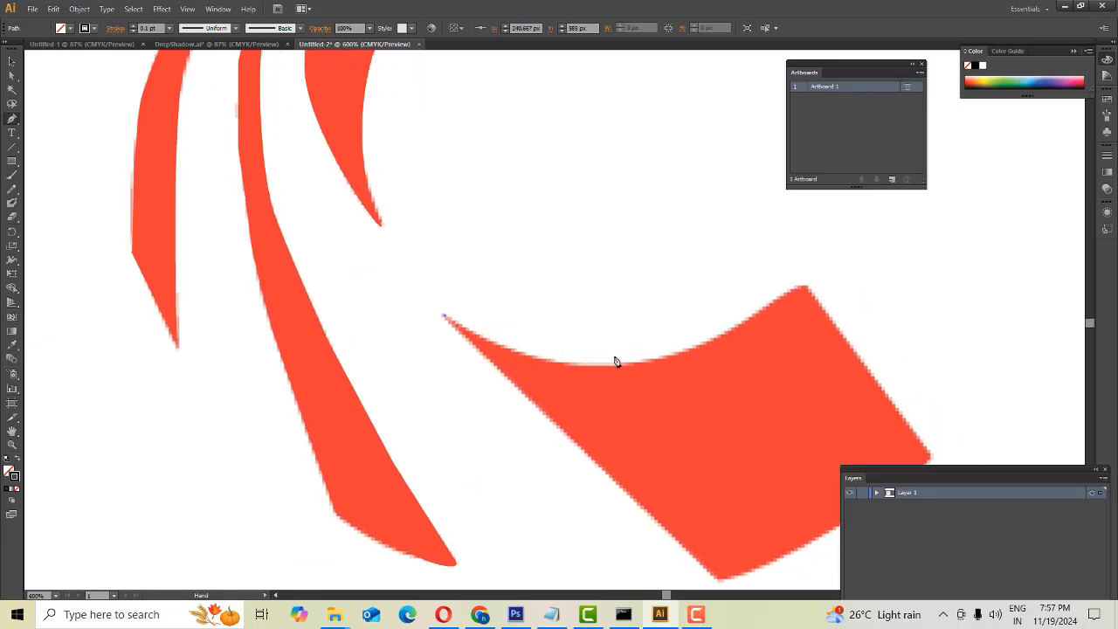
pyautogui.moveTo(566, 373); pyautogui.dragTo(342, 295)
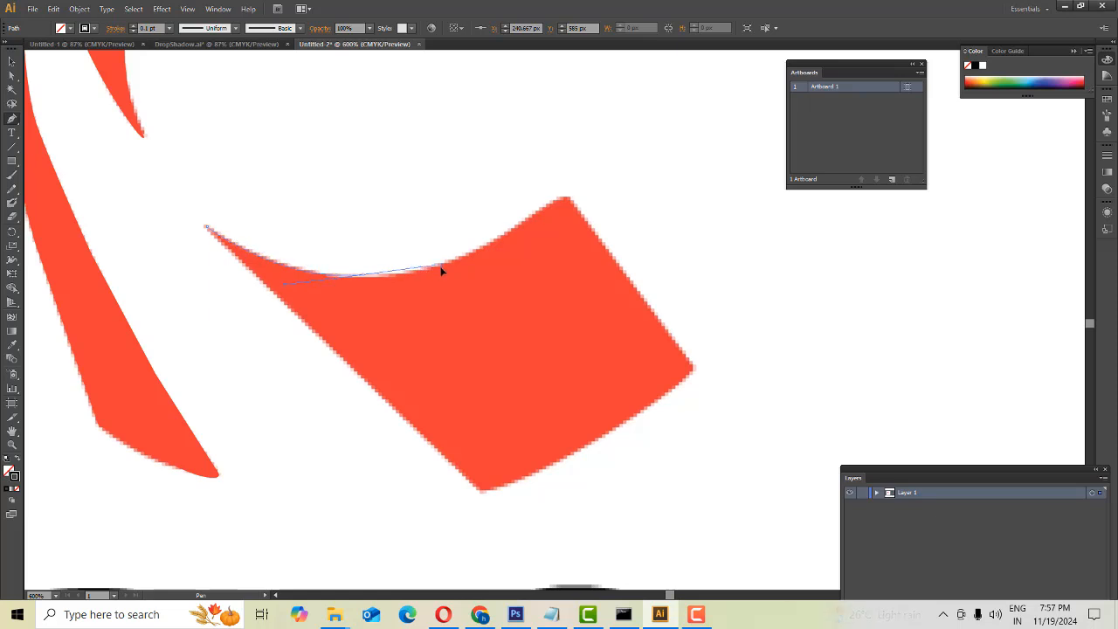
pyautogui.moveTo(437, 270); pyautogui.dragTo(539, 216)
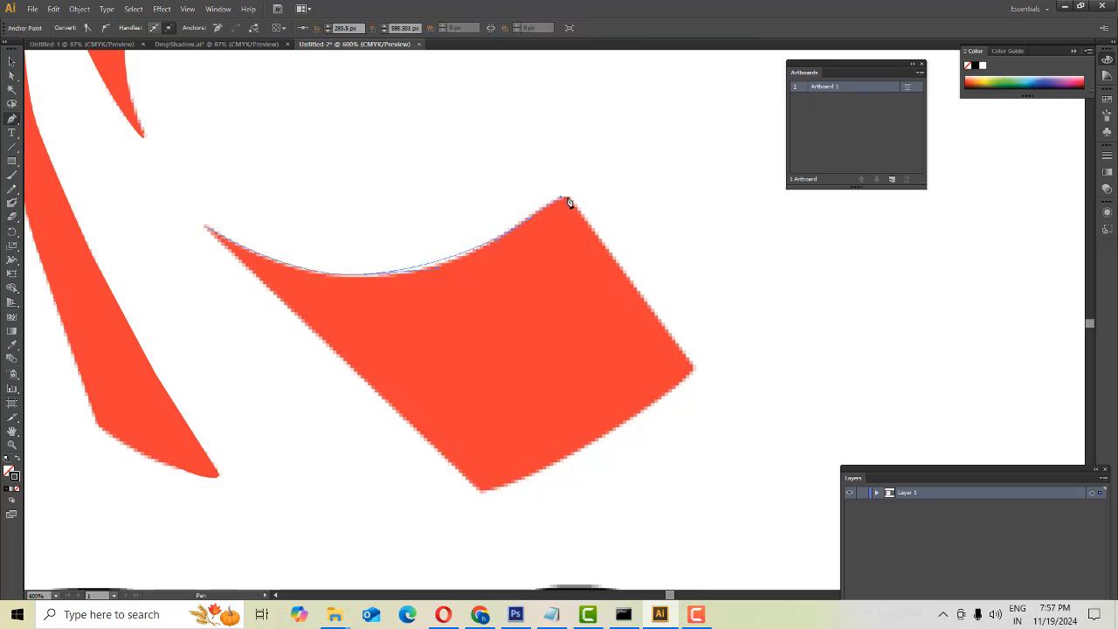
pyautogui.click(568, 202)
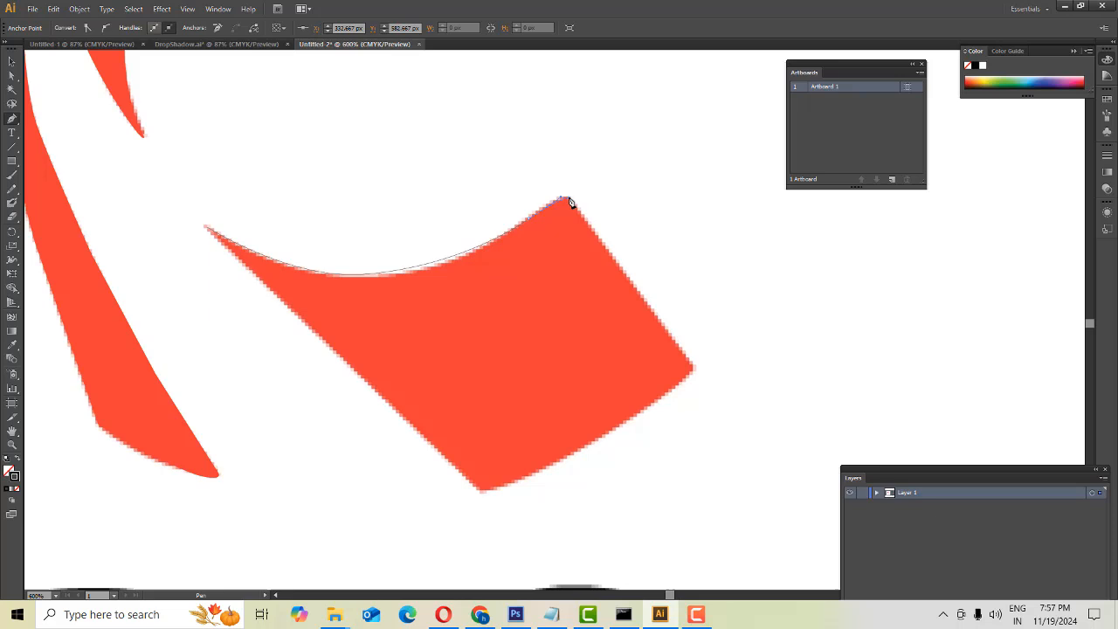
# Trace the lower piece's right, bottom and diagonal left edges, and close the path at its left tip
pyautogui.click(695, 368)
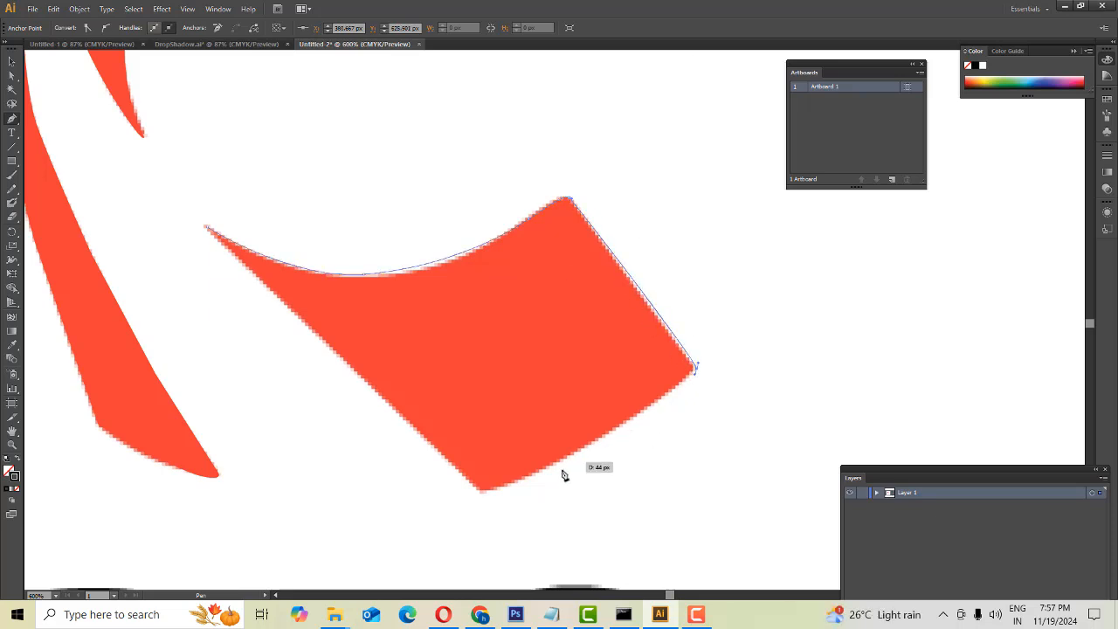
pyautogui.moveTo(516, 484); pyautogui.dragTo(298, 320)
pyautogui.hotkey('ctrl', 'z')
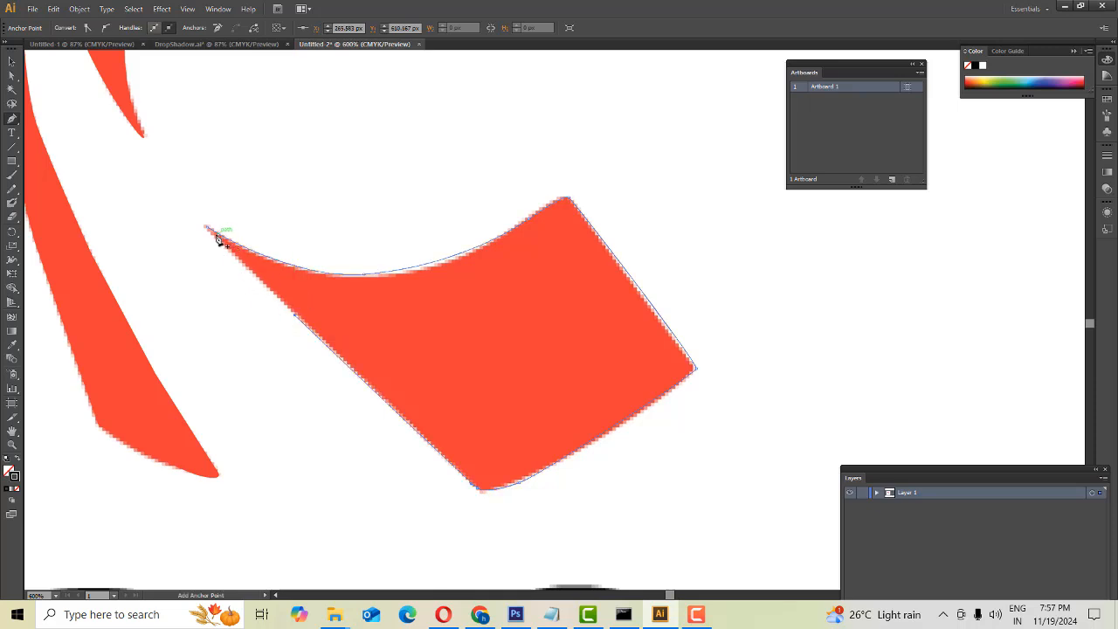
pyautogui.moveTo(207, 228); pyautogui.dragTo(215, 228)
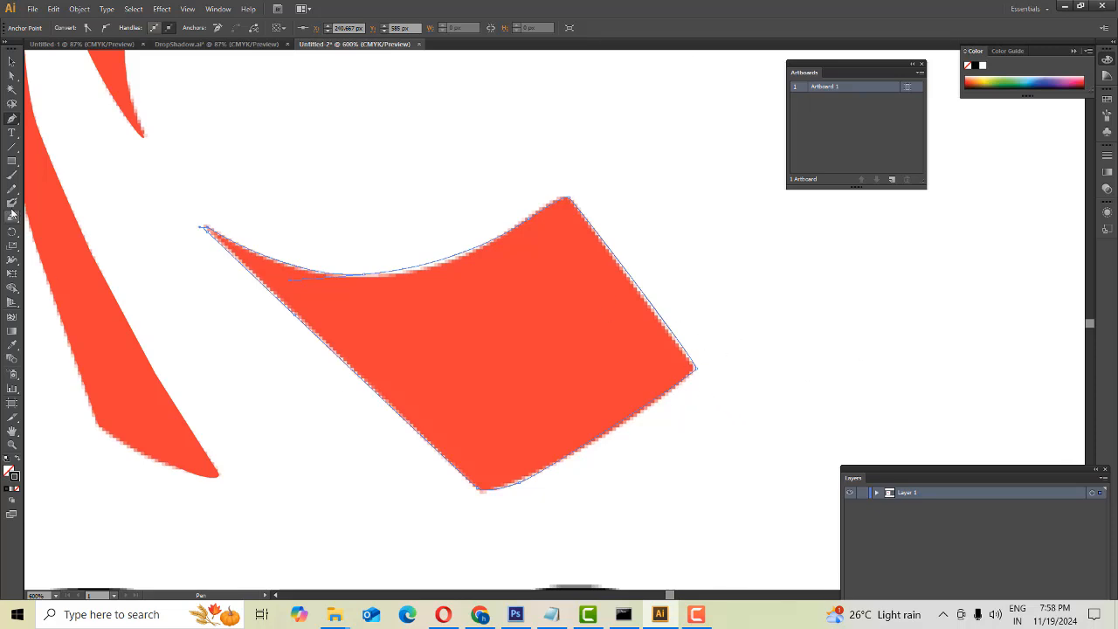
# Fit the lower piece's outline to its concave edge and two right corners by adjusting the anchors with Direct Selection
pyautogui.click(12, 78)
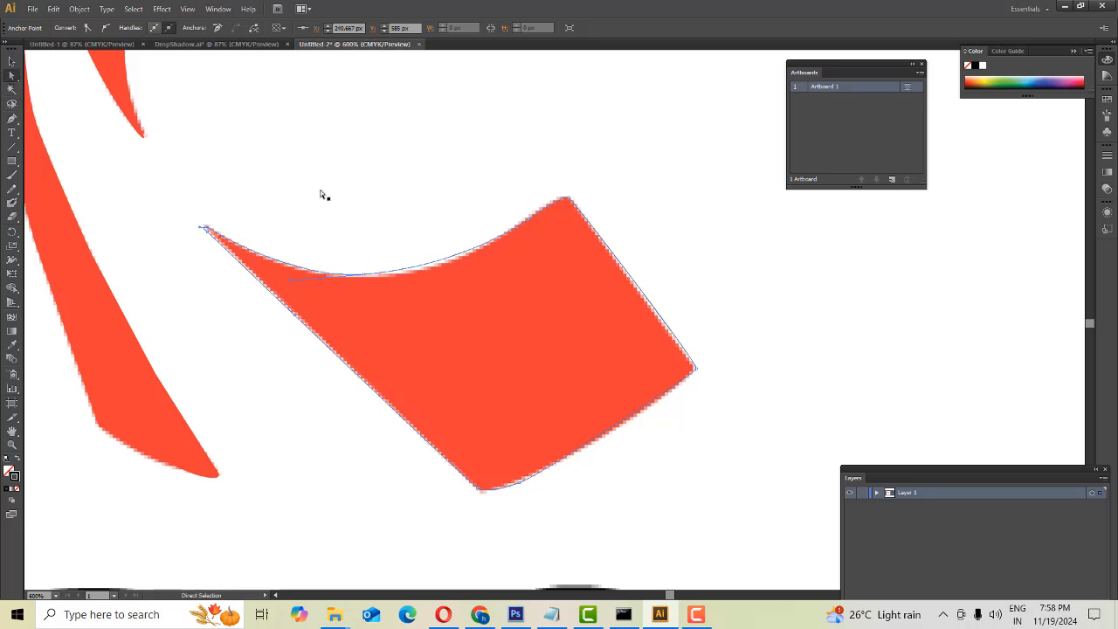
pyautogui.click(368, 278)
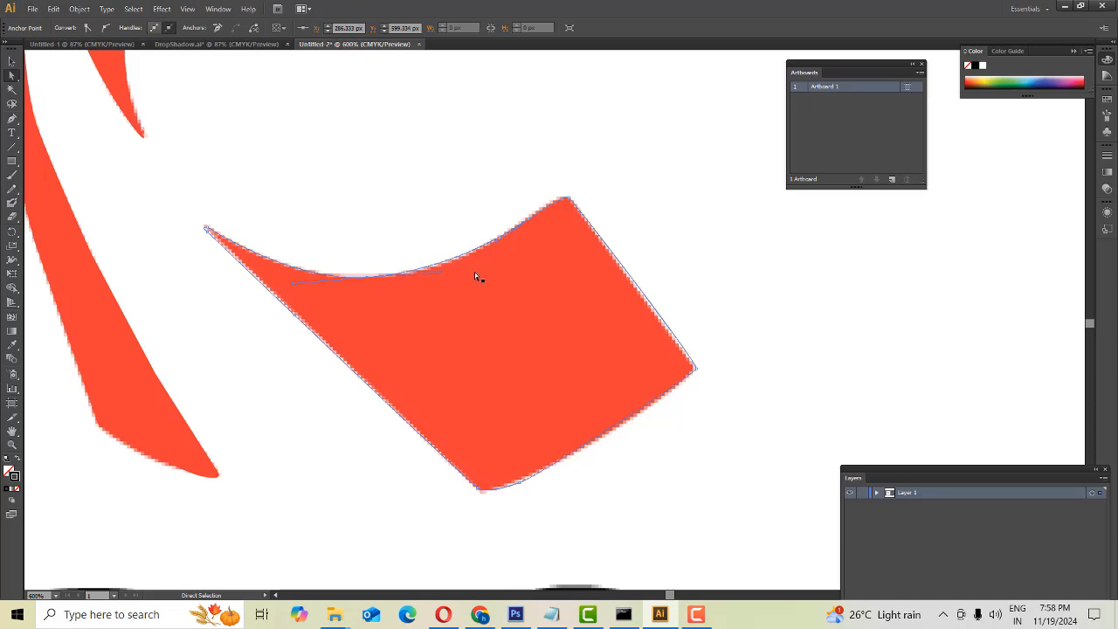
pyautogui.click(697, 369)
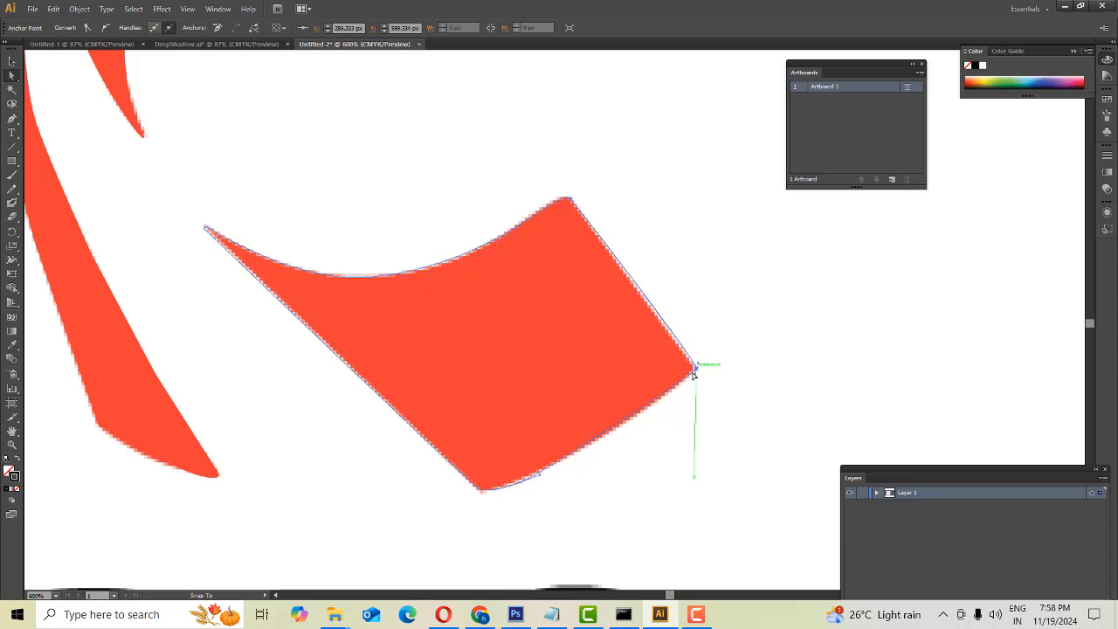
pyautogui.click(568, 199)
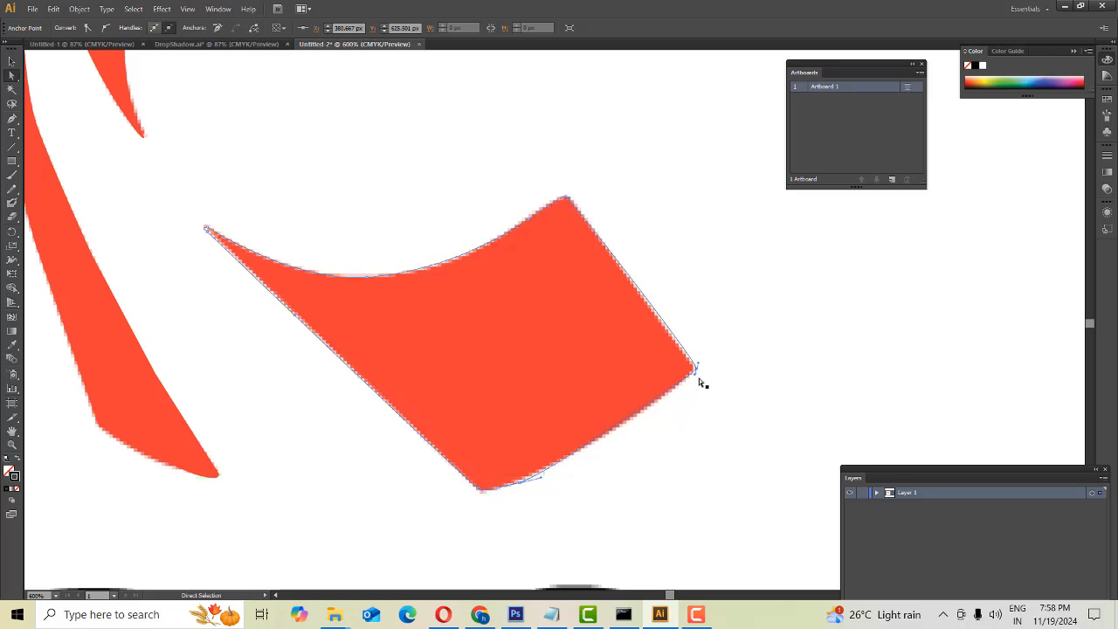
pyautogui.moveTo(695, 375); pyautogui.dragTo(695, 375)
# Refine the middle anchor and direction handle of the lower piece's concave edge so the curve follows the red shape
pyautogui.click(376, 278)
pyautogui.moveTo(441, 276); pyautogui.dragTo(442, 279)
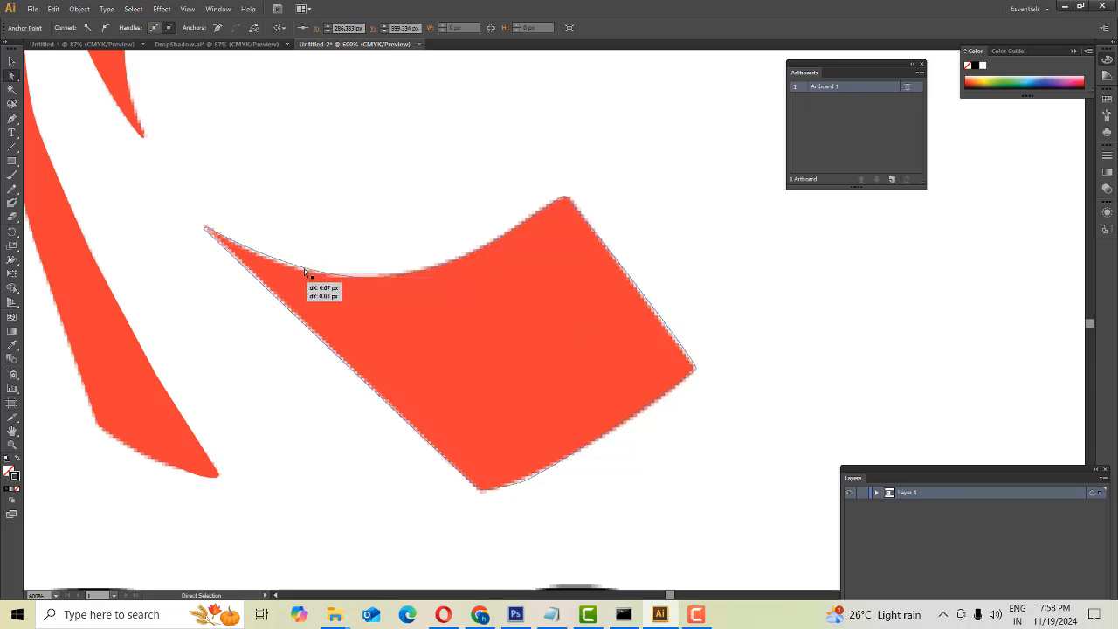
pyautogui.press('v')
pyautogui.press('a')
pyautogui.click(377, 278)
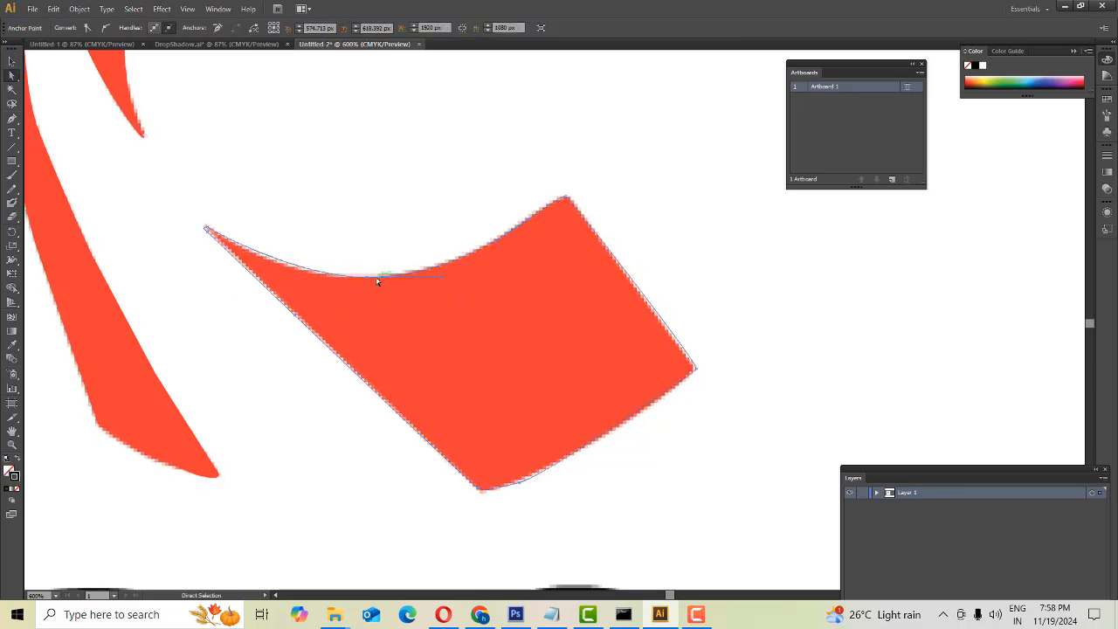
pyautogui.moveTo(443, 280); pyautogui.dragTo(454, 271)
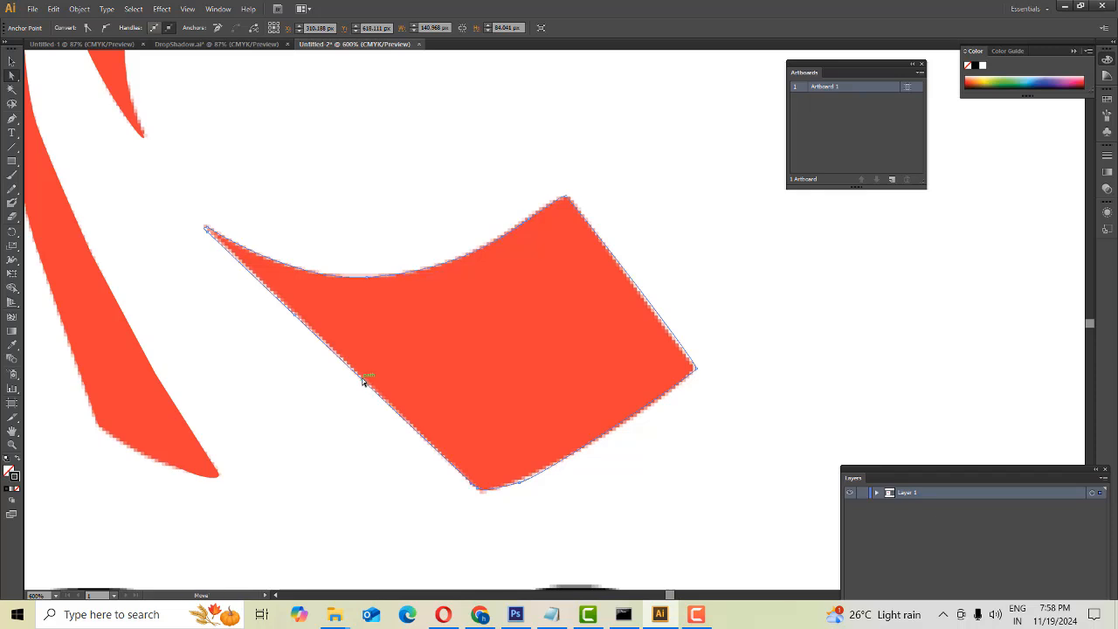
# Fill the traced lower C piece with the logo's red by sampling it with the Eyedropper, and deselect the piece
pyautogui.click(480, 489)
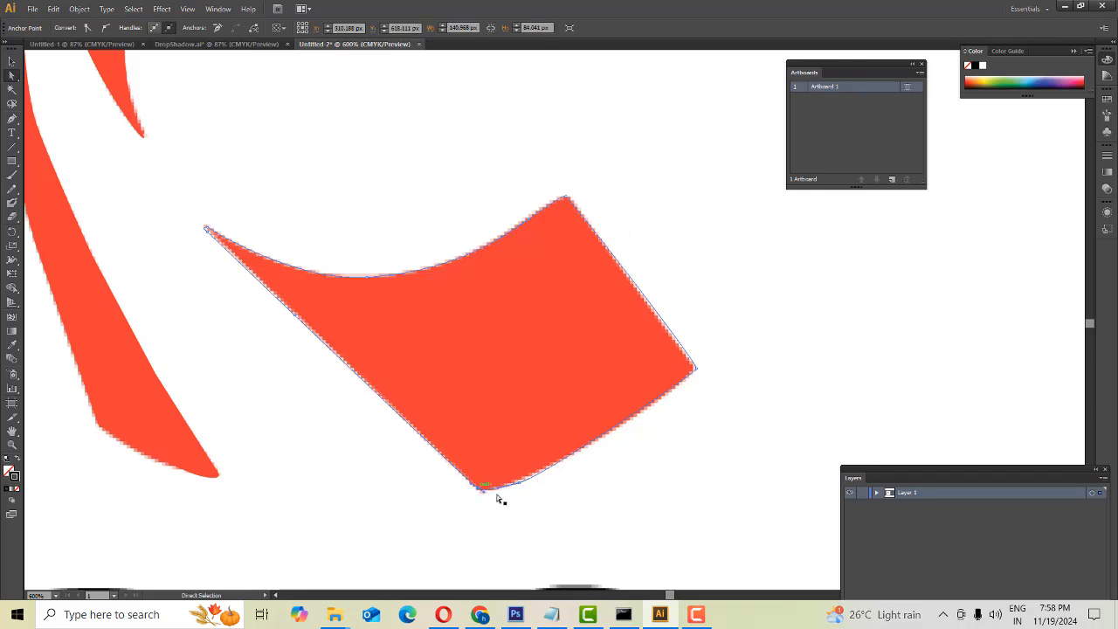
pyautogui.click(664, 325)
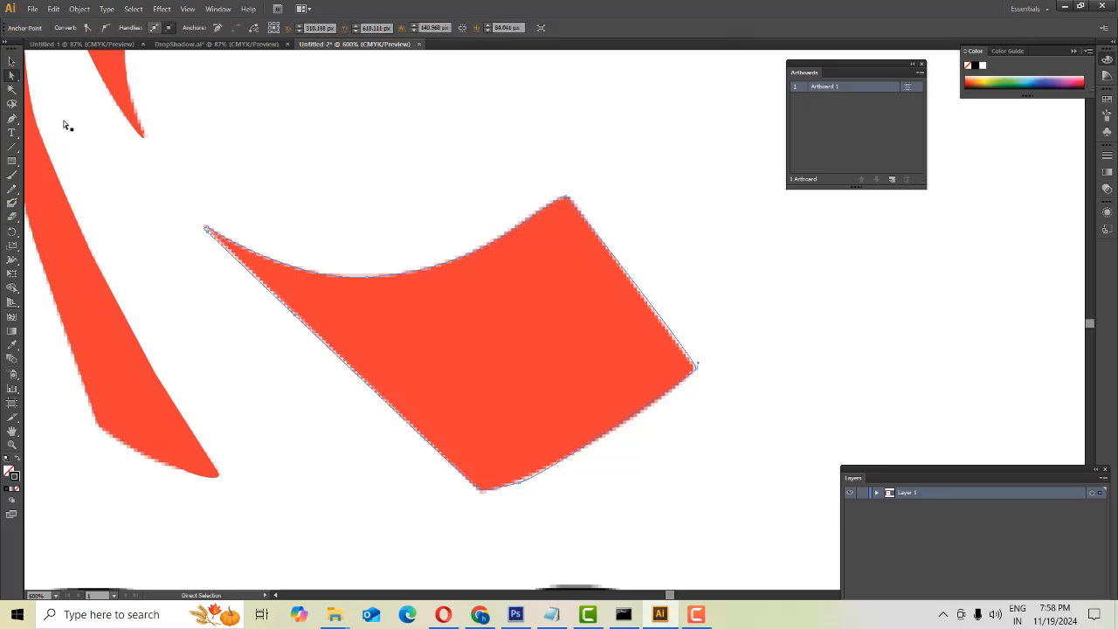
pyautogui.click(11, 348)
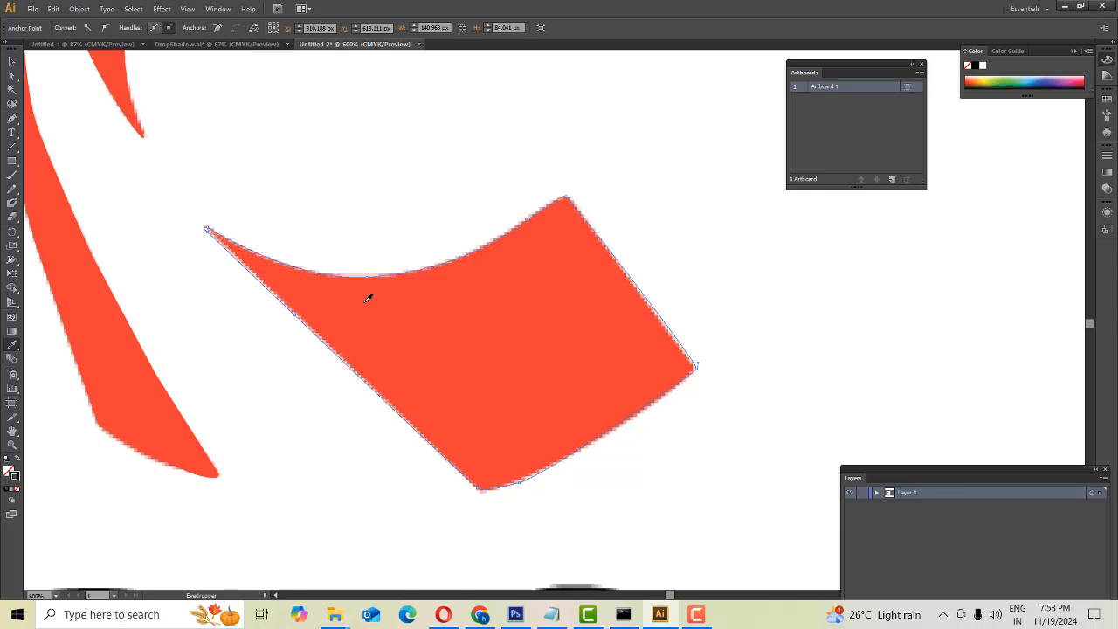
pyautogui.click(390, 313)
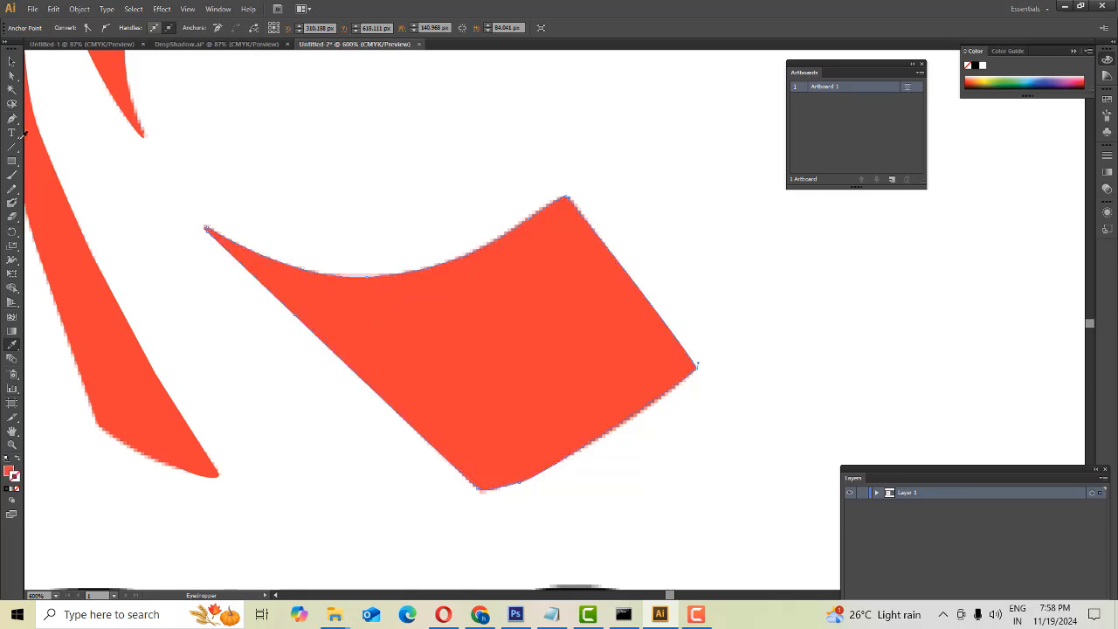
pyautogui.click(11, 61)
pyautogui.click(303, 152)
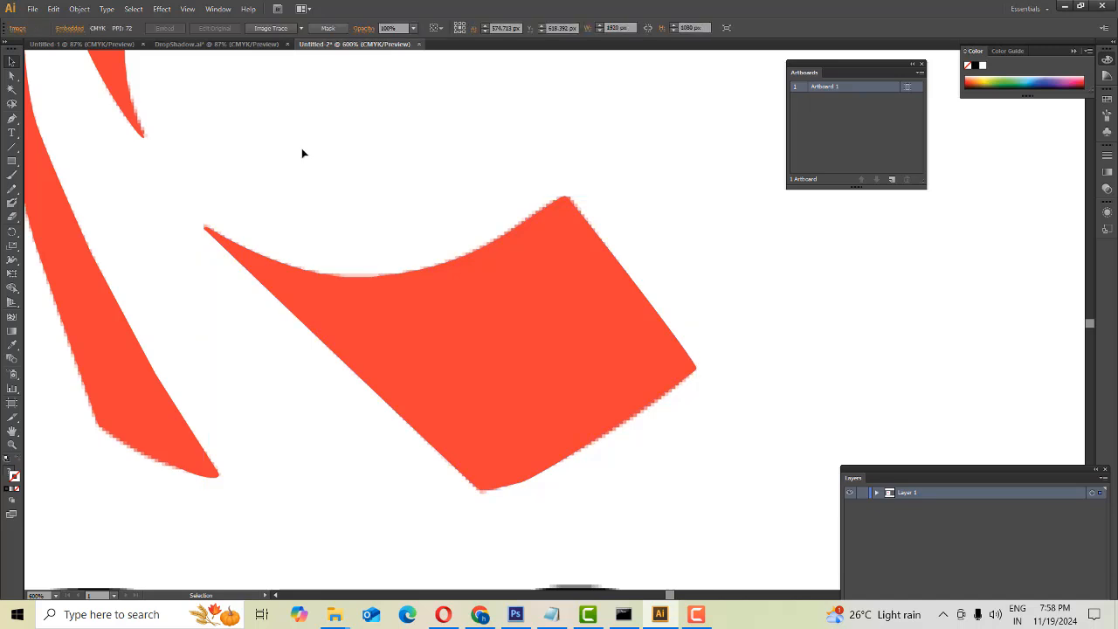
# Select the traced upper and lower C pieces together and copy them
pyautogui.hotkey('ctrl', '-')
pyautogui.hotkey('ctrl', '-')
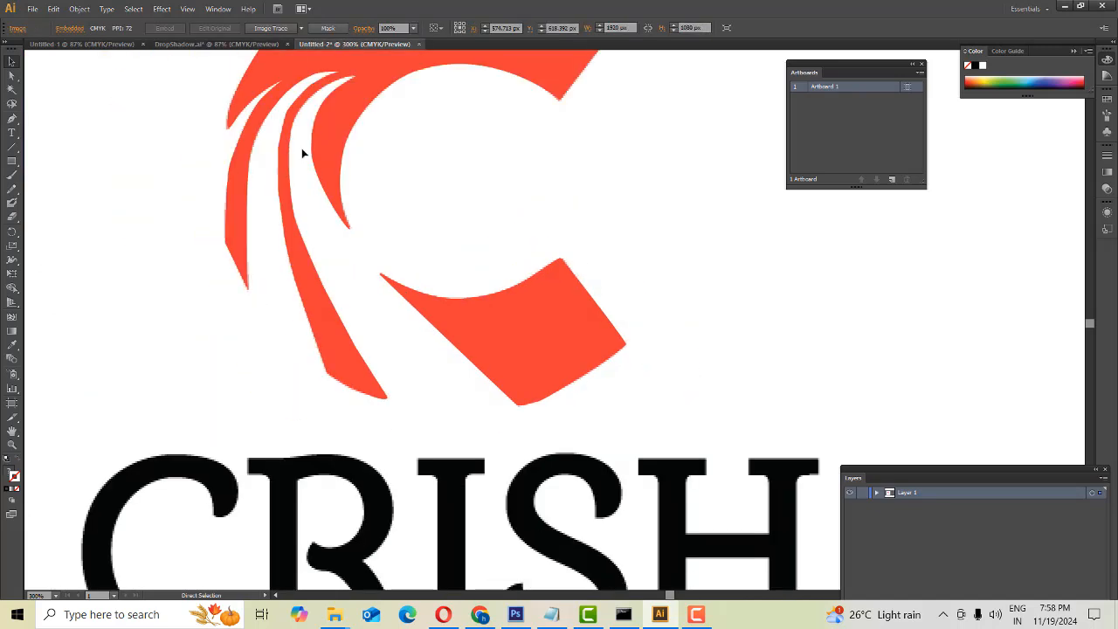
pyautogui.hotkey('ctrl', '-')
pyautogui.hotkey('ctrl', '-')
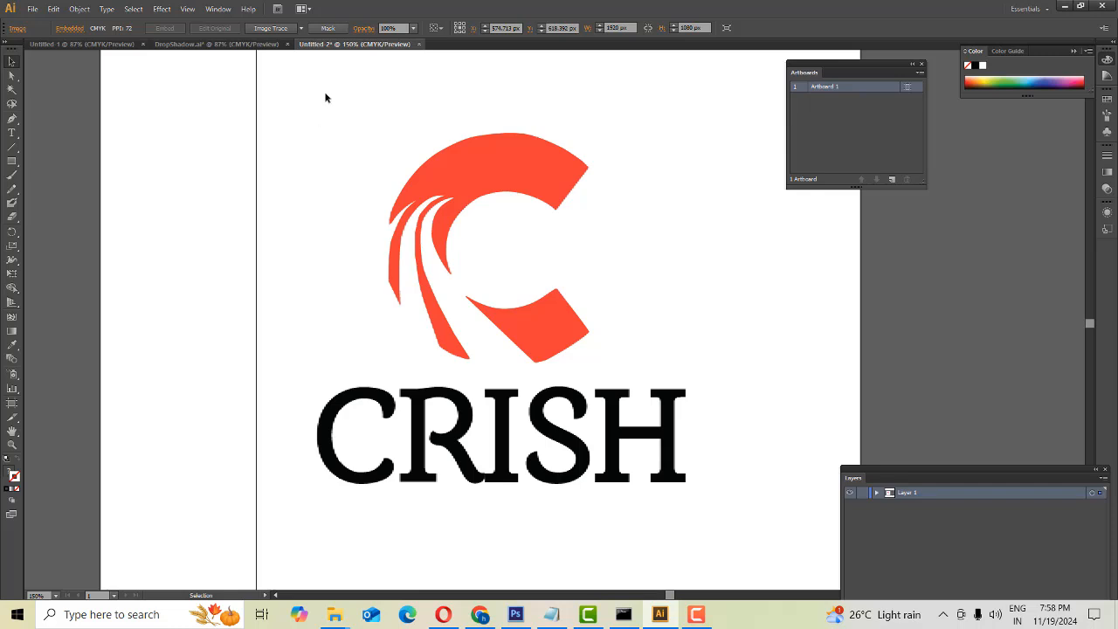
pyautogui.moveTo(325, 97); pyautogui.dragTo(535, 282)
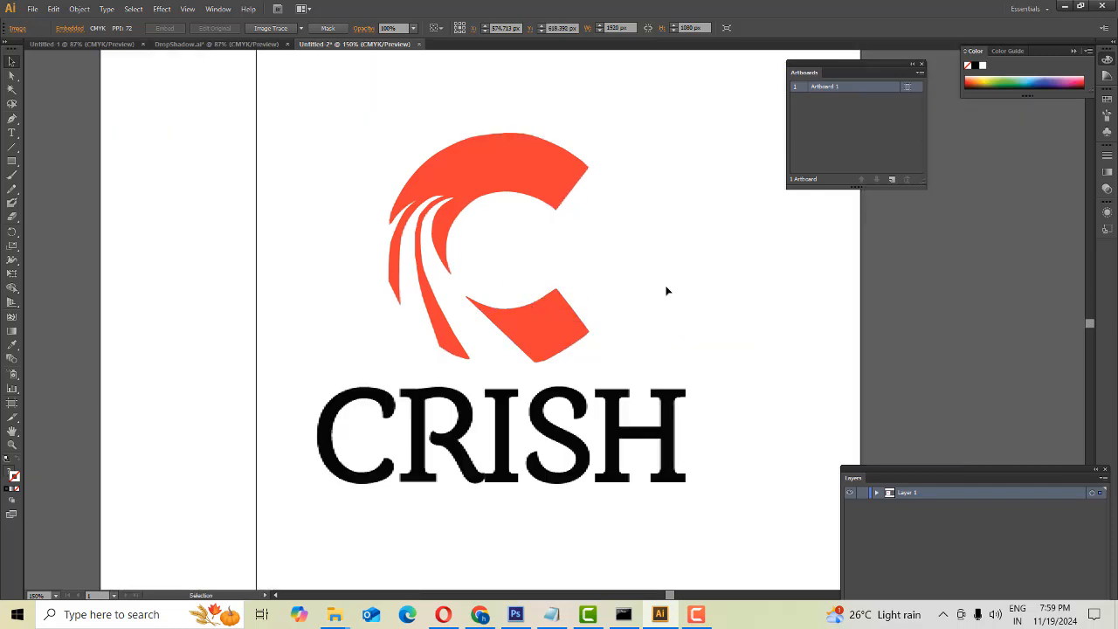
pyautogui.click(550, 191)
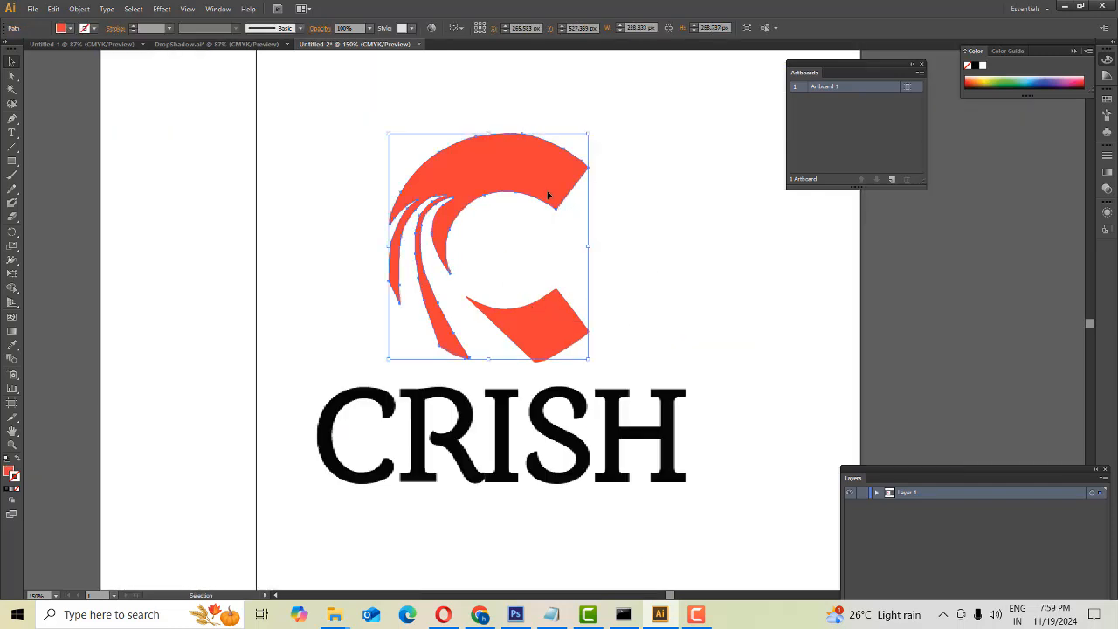
pyautogui.click(563, 338)
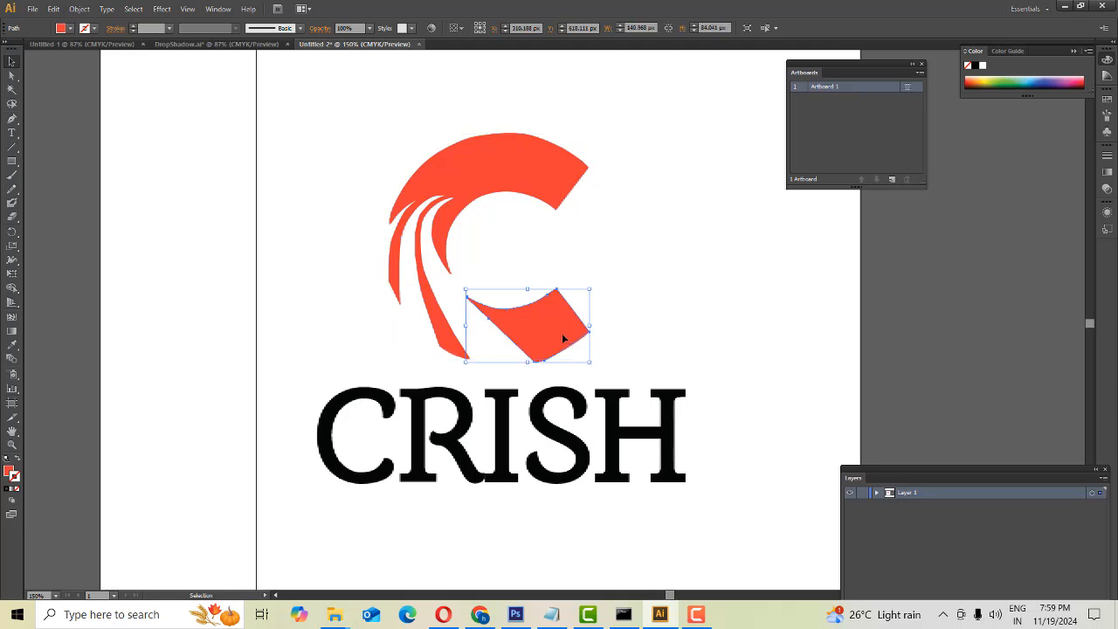
pyautogui.keyDown('shift'); pyautogui.click(539, 193); pyautogui.keyUp('shift')
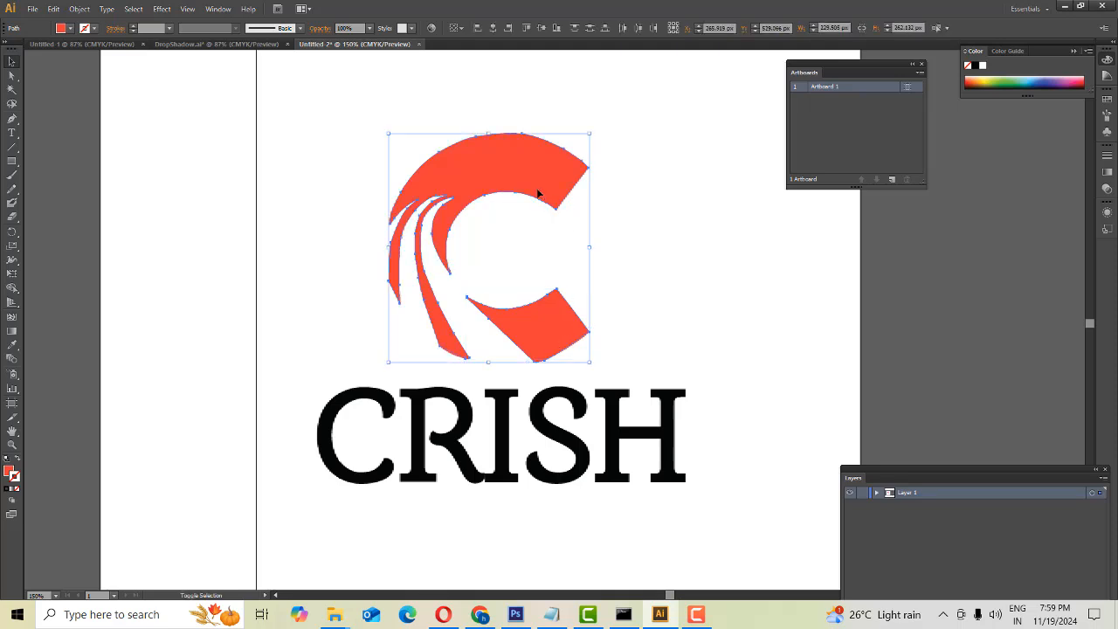
# Create a new 1000 x 1000 px document with one artboard
pyautogui.click(33, 11)
pyautogui.click(38, 22)
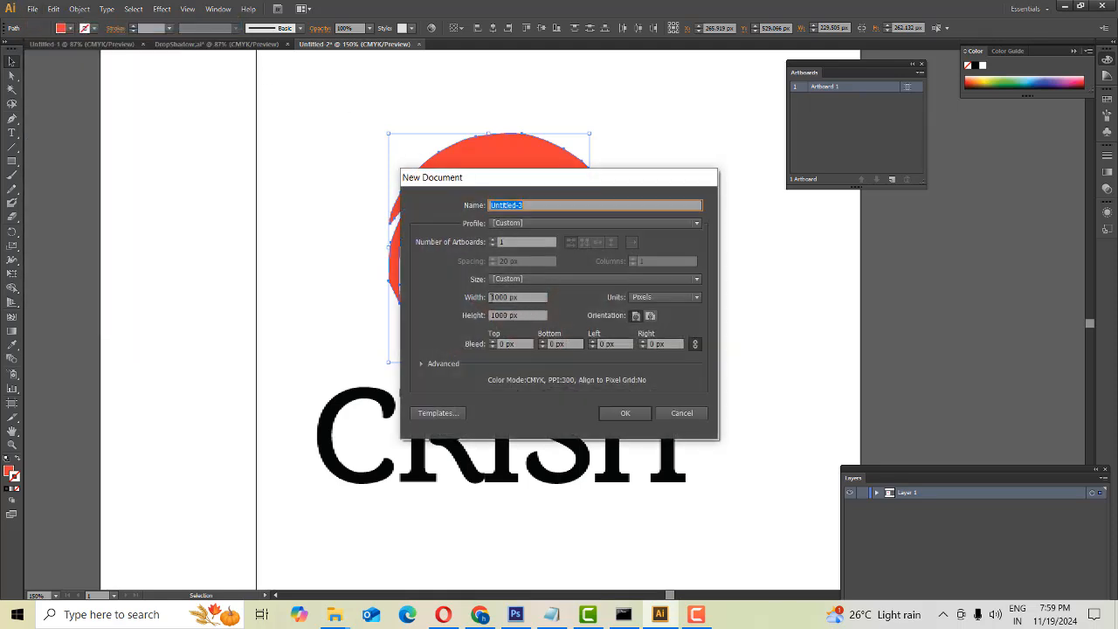
pyautogui.moveTo(491, 297); pyautogui.dragTo(545, 310)
pyautogui.click(500, 315)
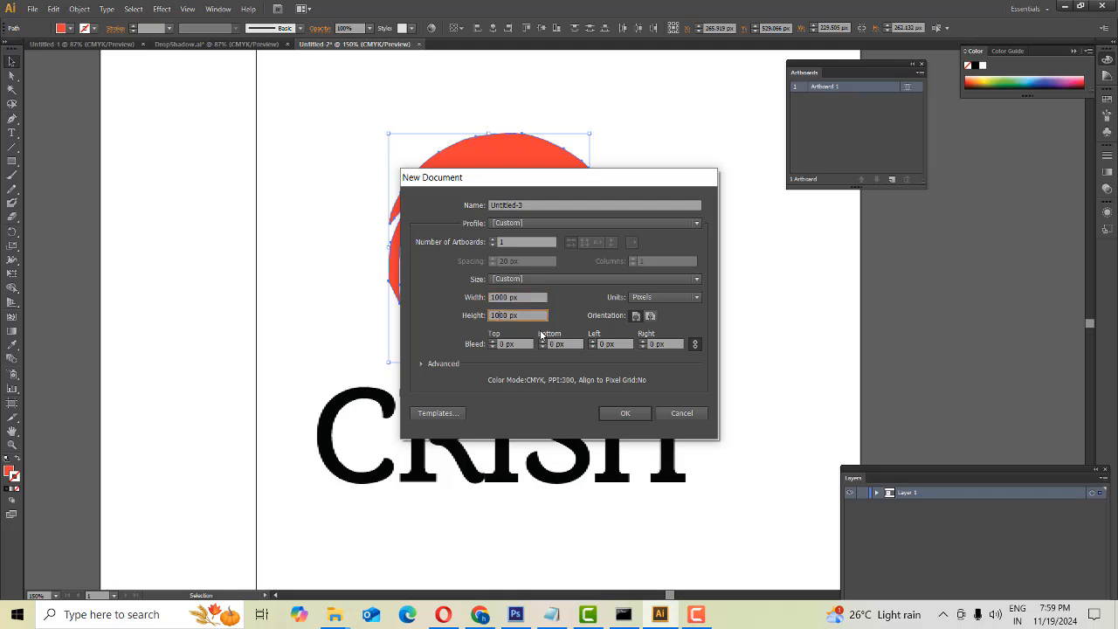
pyautogui.click(624, 414)
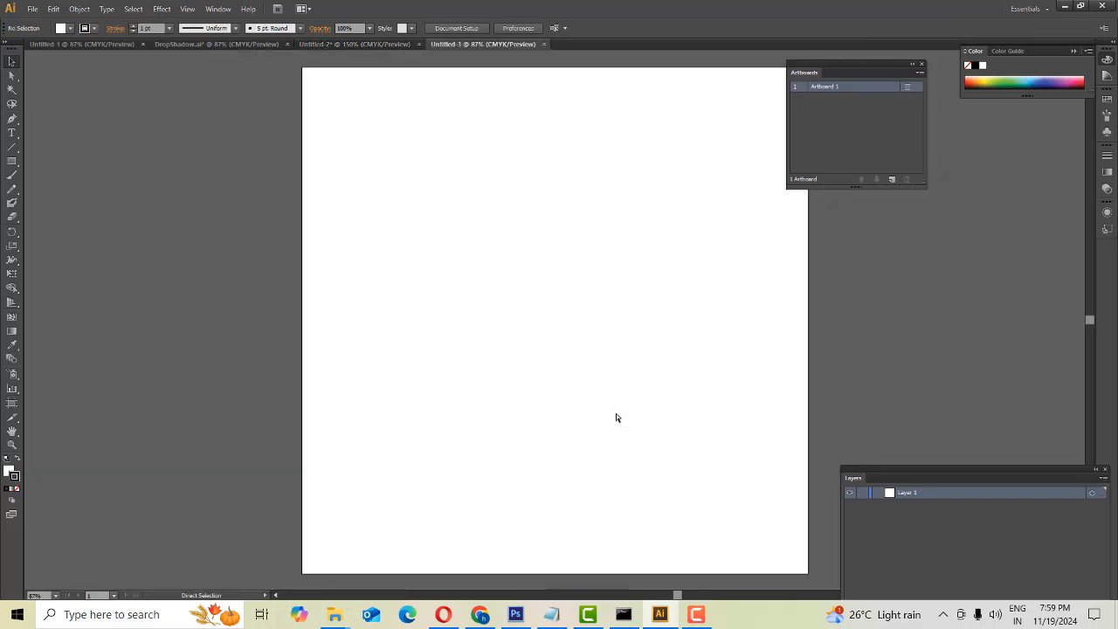
# Paste the two C pieces into the new document and enlarge them in the upper middle of the artboard
pyautogui.hotkey('ctrl', 'v')
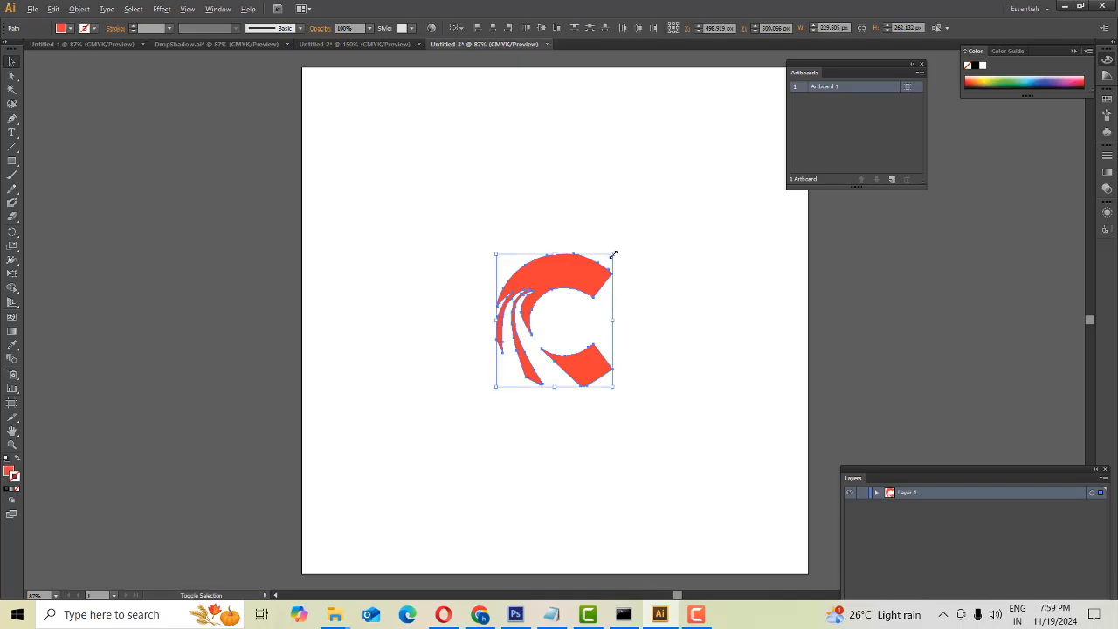
pyautogui.moveTo(613, 255); pyautogui.dragTo(619, 187)
pyautogui.click(716, 241)
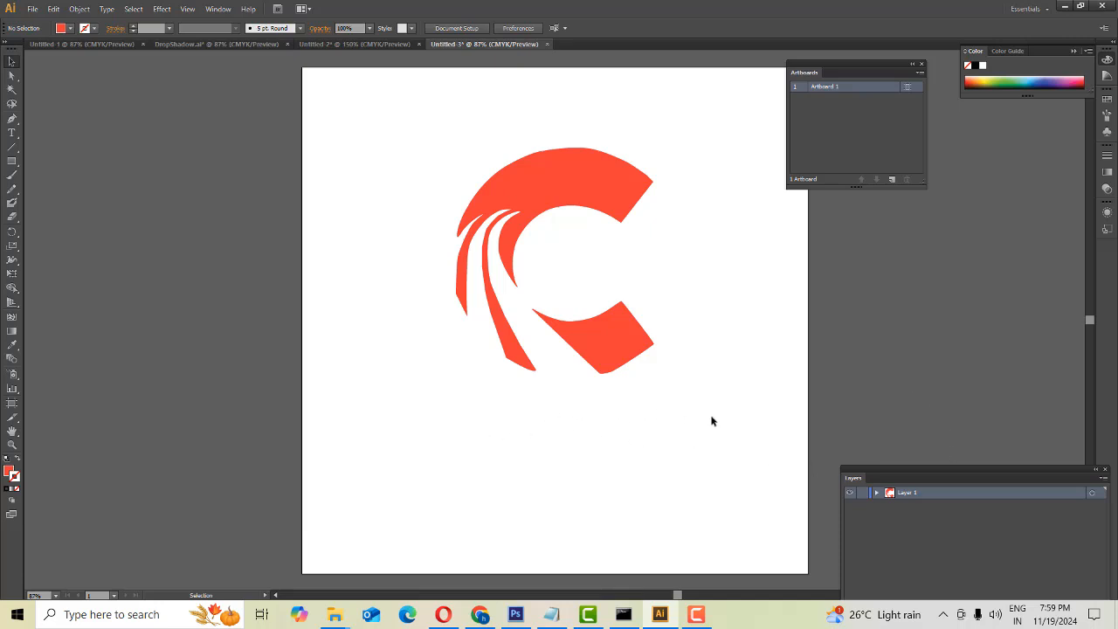
# Add the point text CRISH below the emblem, checking the wording against the traced logo document
pyautogui.click(12, 133)
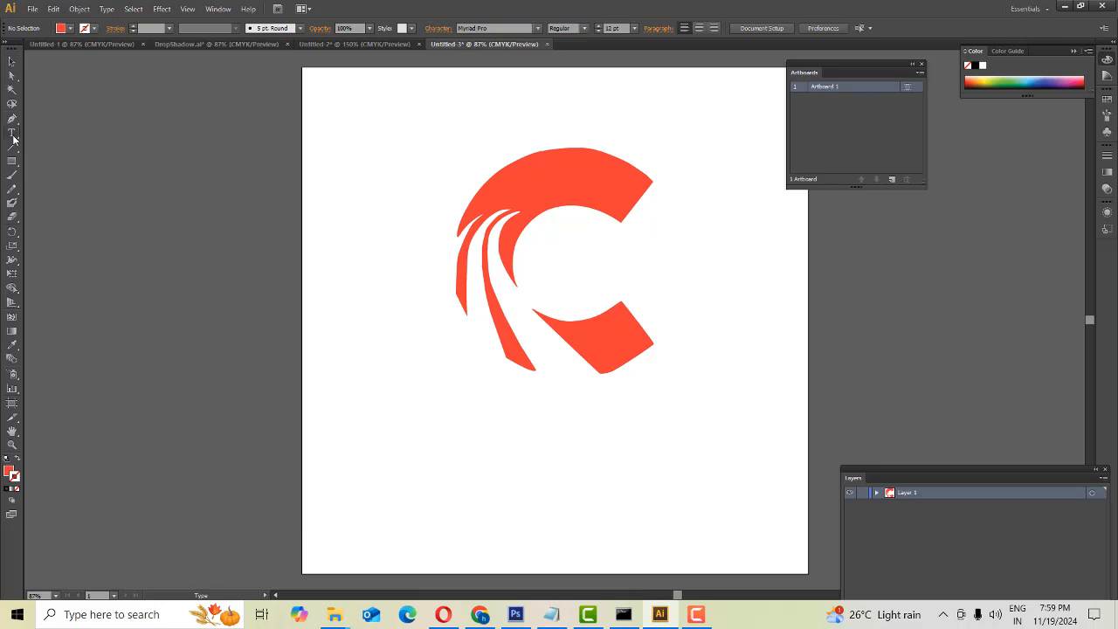
pyautogui.click(487, 442)
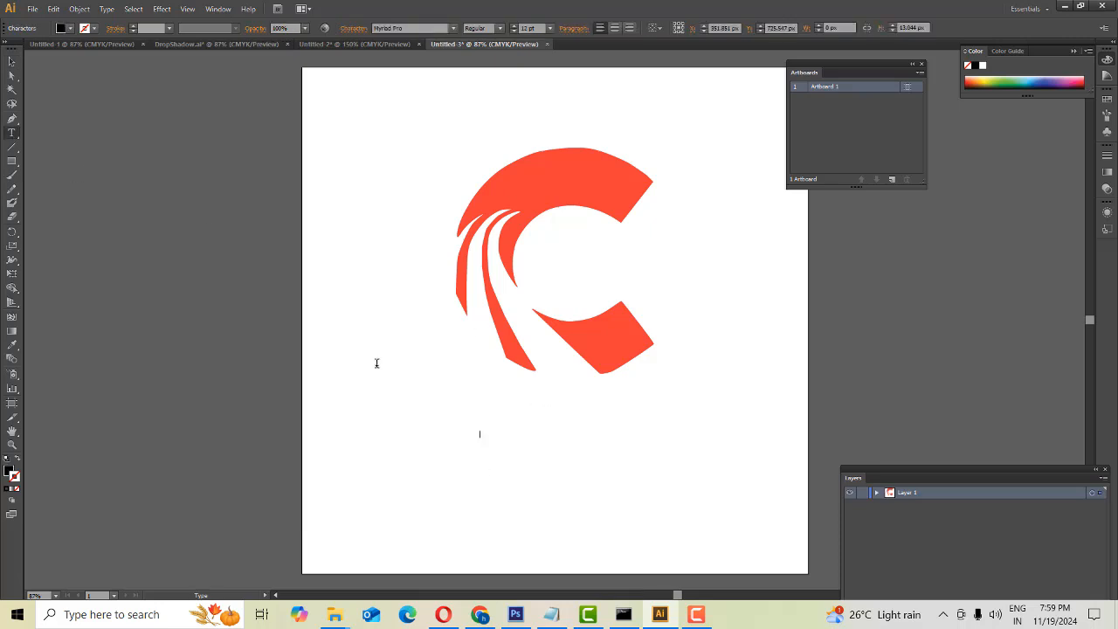
pyautogui.click(370, 44)
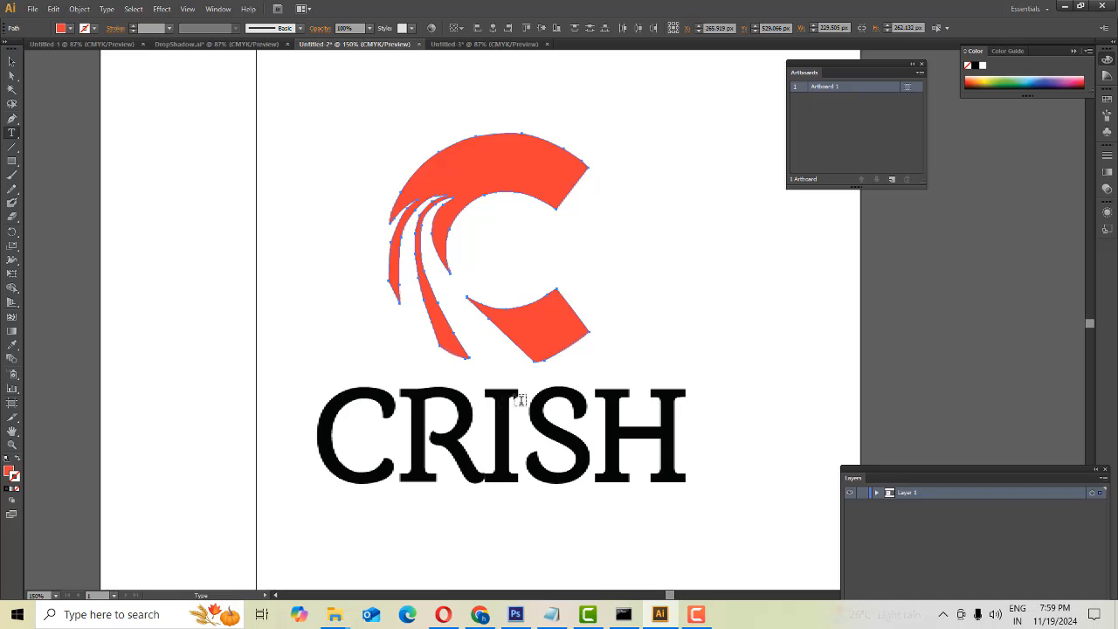
pyautogui.click(479, 44)
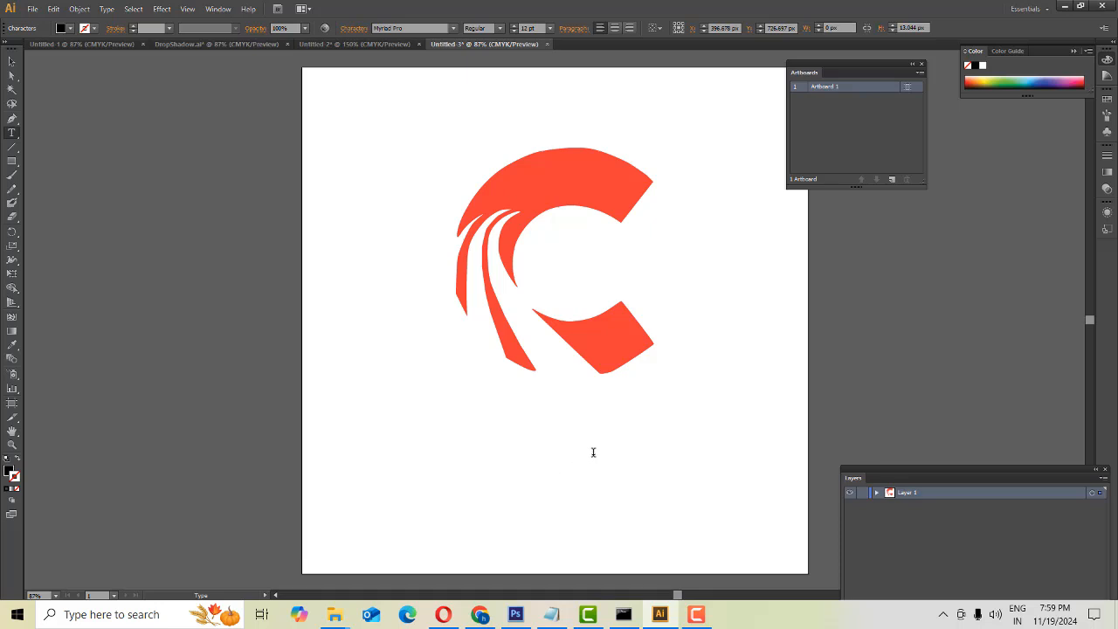
pyautogui.write('c')
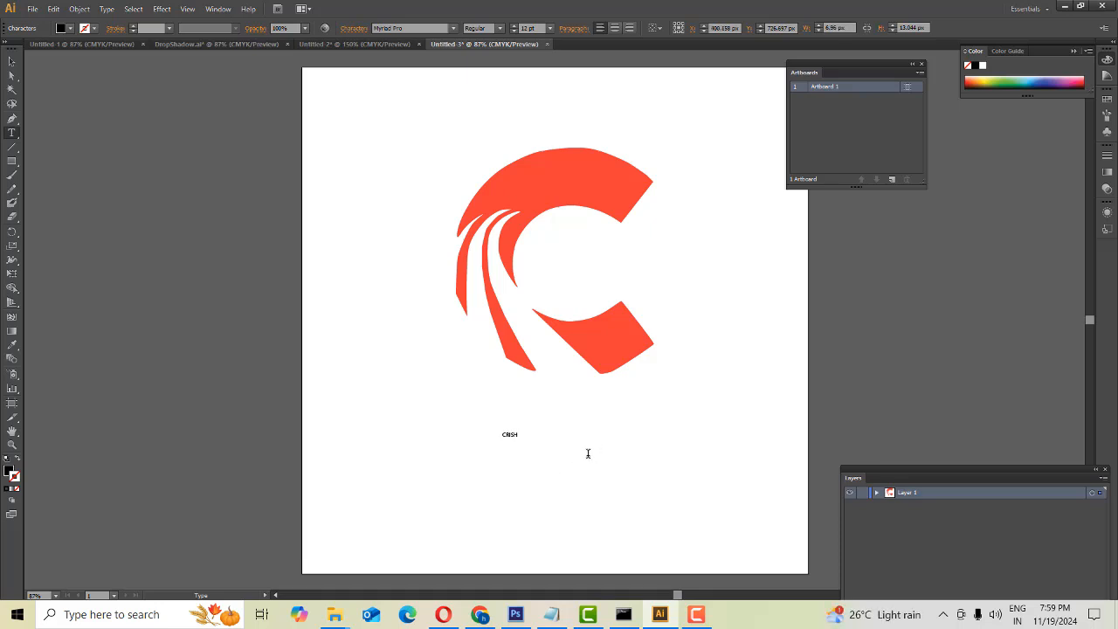
# Enlarge the CRISH text to about 187.5 pt and place it directly below the emblem
pyautogui.click(12, 62)
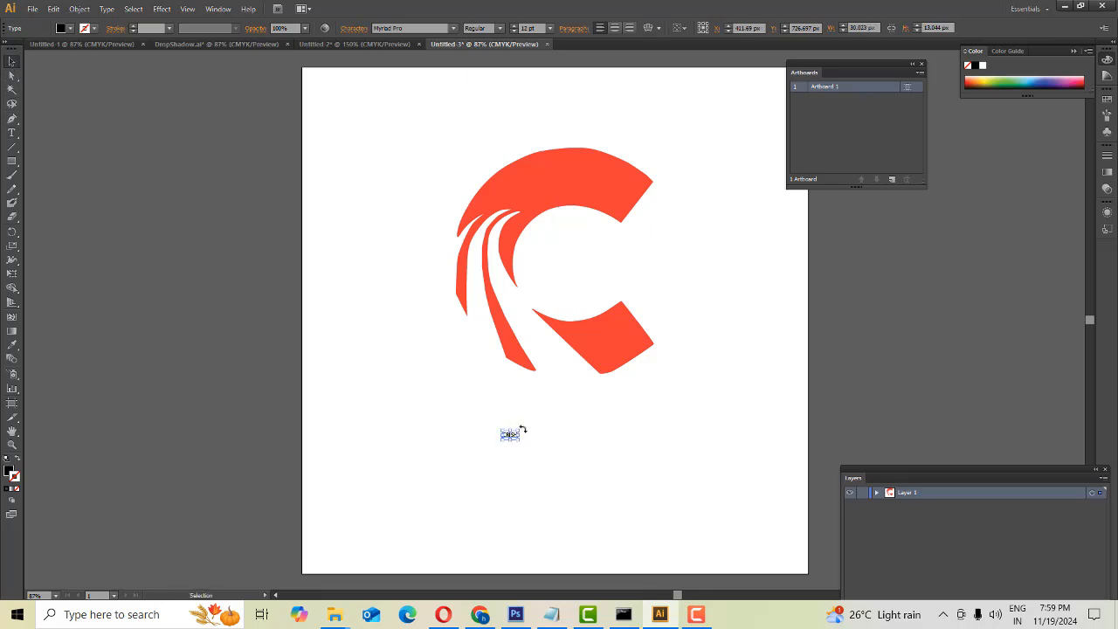
pyautogui.moveTo(519, 431); pyautogui.dragTo(786, 362)
pyautogui.moveTo(574, 452); pyautogui.dragTo(635, 450)
pyautogui.click(739, 407)
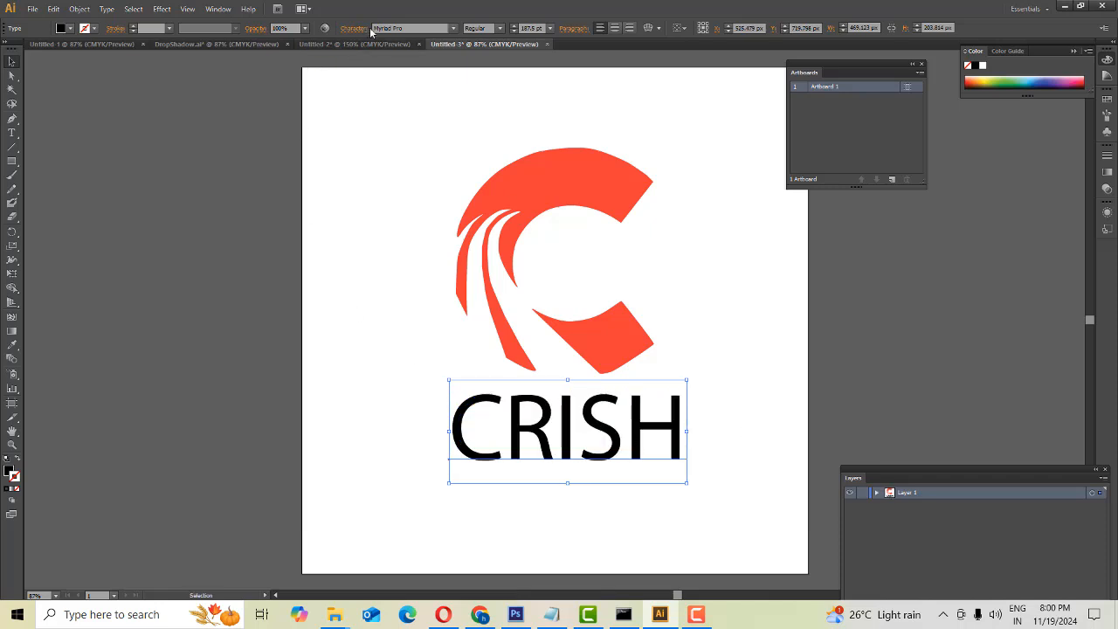
# Try other fonts on the CRISH text, ending with Rockwell Extra Bold
pyautogui.click(401, 28)
pyautogui.press('Down')
pyautogui.press('Down')
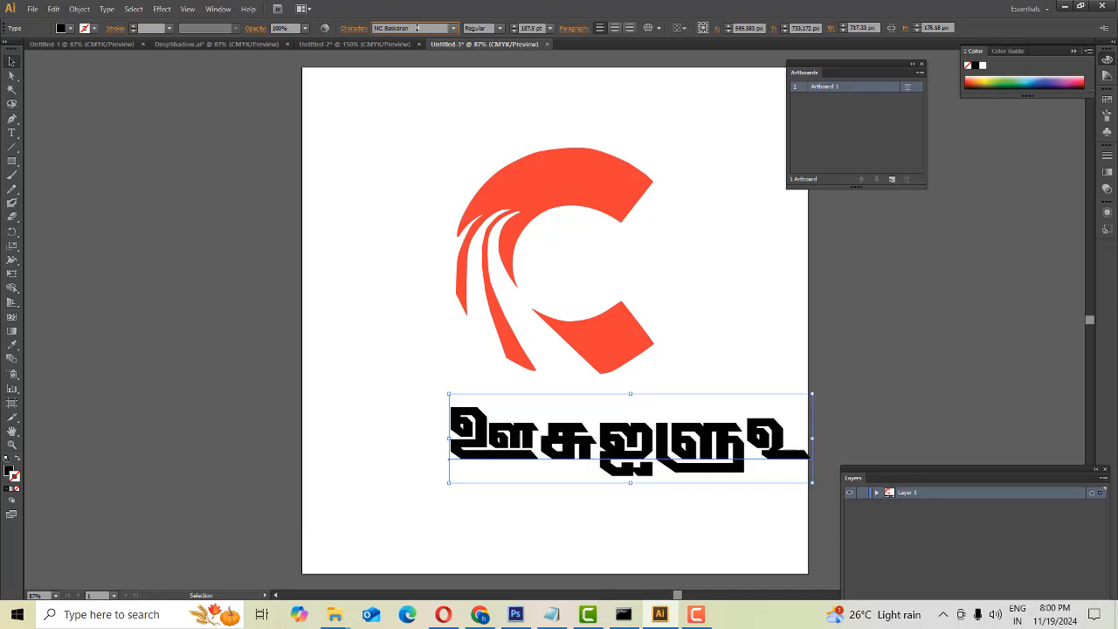
pyautogui.click(453, 28)
pyautogui.scroll(-5, 442, 116)
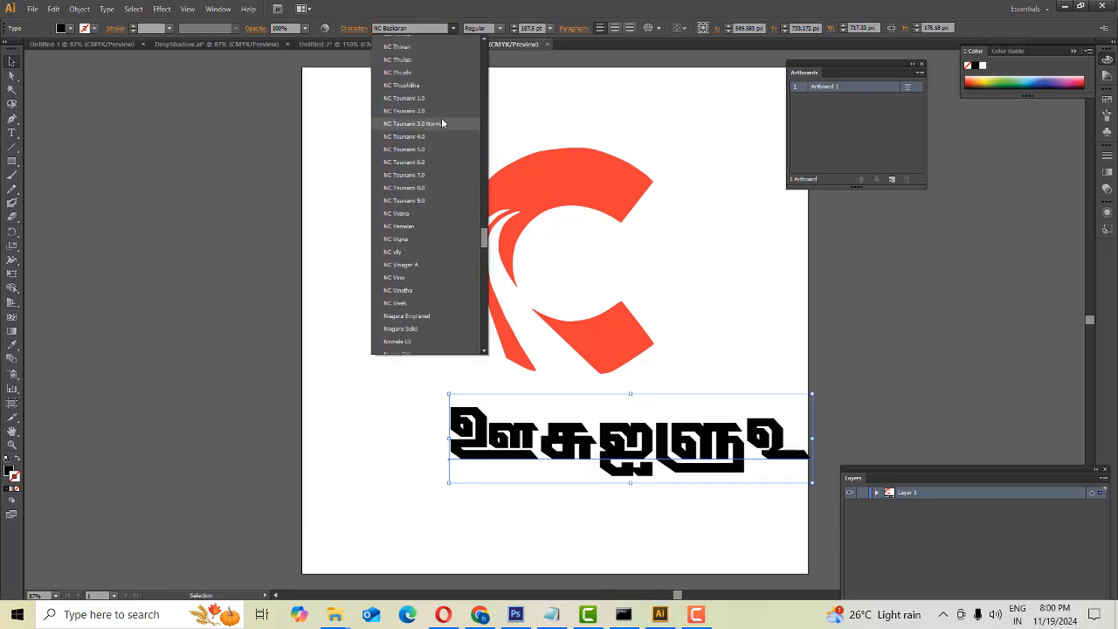
pyautogui.scroll(-2, 442, 123)
pyautogui.click(427, 273)
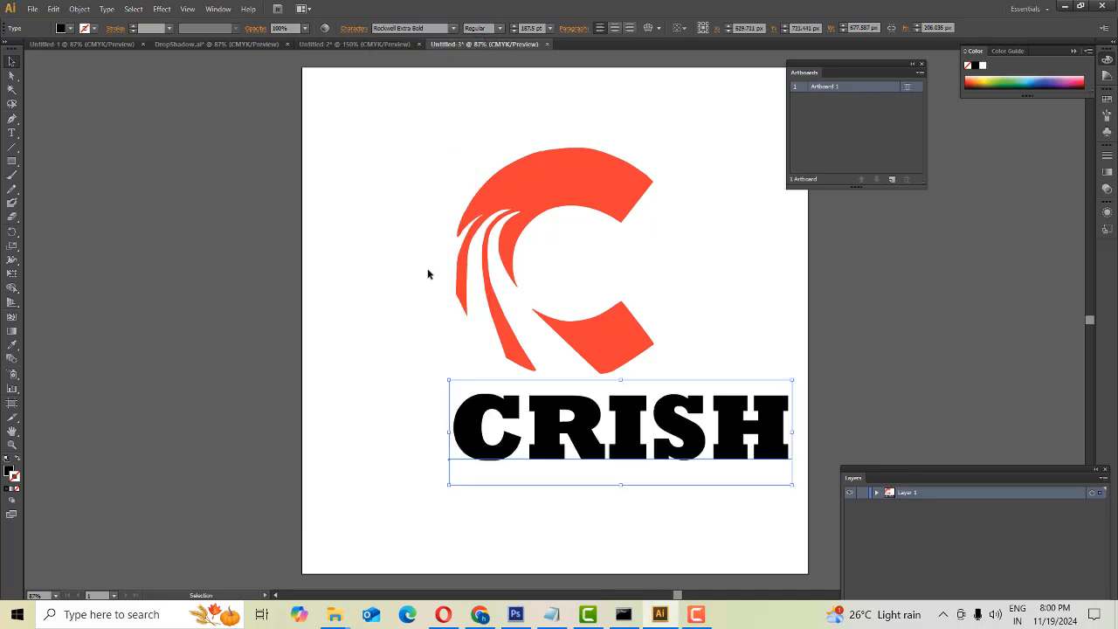
# Move the CRISH text so it sits centred just beneath the C emblem
pyautogui.moveTo(575, 426); pyautogui.dragTo(540, 428)
pyautogui.moveTo(593, 458); pyautogui.dragTo(584, 456)
pyautogui.click(682, 548)
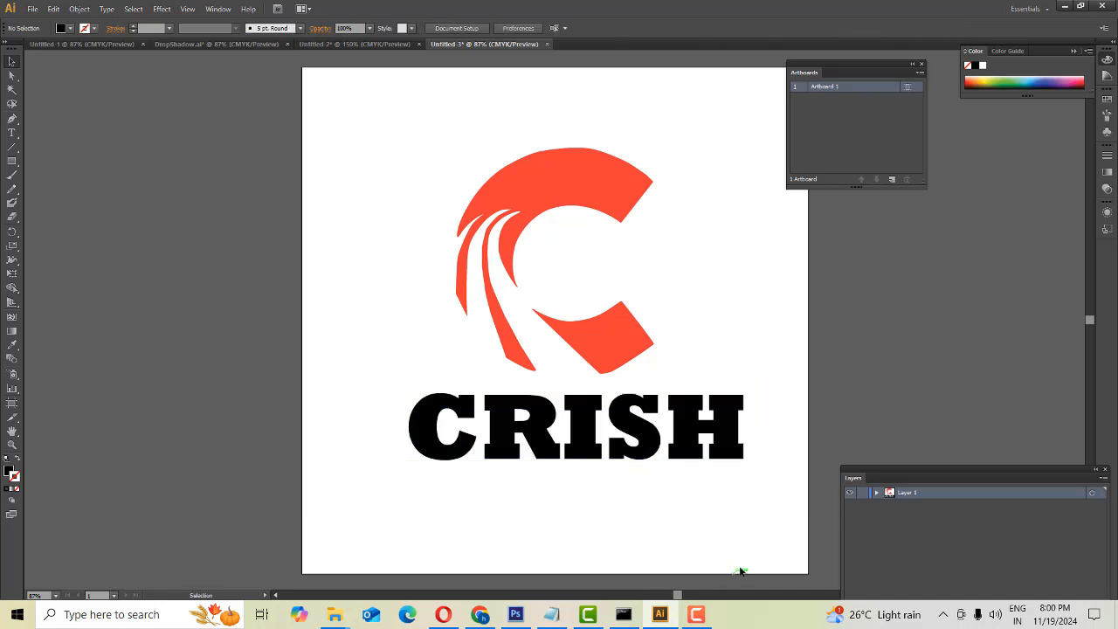
pyautogui.moveTo(643, 448)
pyautogui.mouseDown()
pyautogui.moveTo(654, 445)
pyautogui.moveTo(650, 456)
pyautogui.moveTo(651, 441)
pyautogui.mouseUp()
# Check the available styles of Rockwell Extra Bold and try Script MT Bold on the CRISH text
pyautogui.click(427, 29)
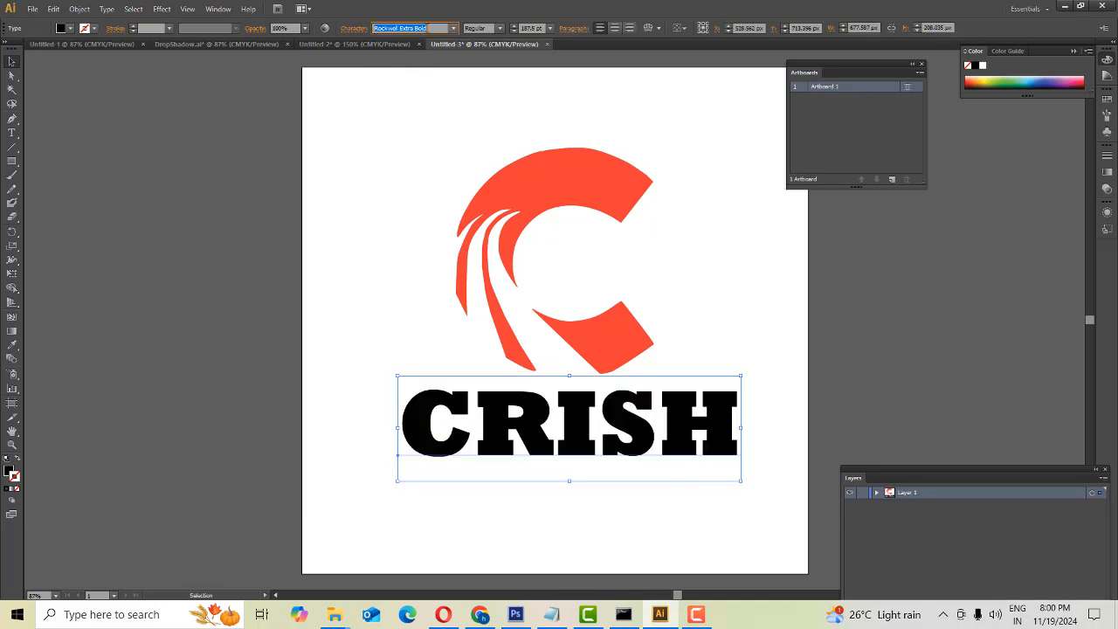
pyautogui.click(501, 29)
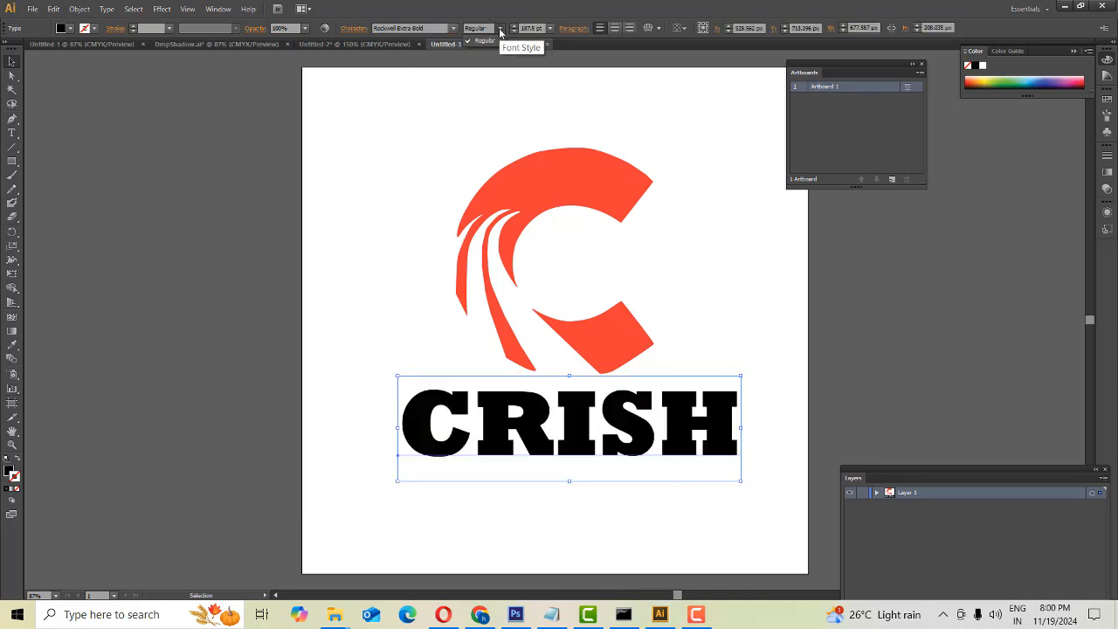
pyautogui.click(501, 30)
pyautogui.click(424, 29)
pyautogui.press('Down')
pyautogui.press('Down')
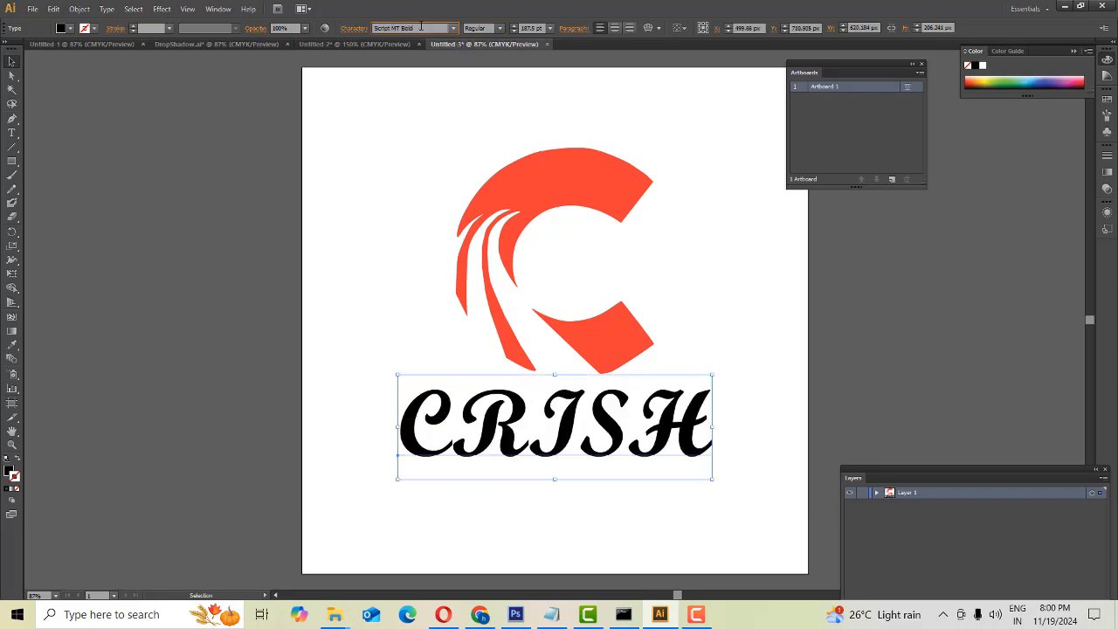
# Try the Tw Cen MT Condensed Extra Bold font on the CRISH text
pyautogui.click(453, 28)
pyautogui.scroll(-5, 426, 187)
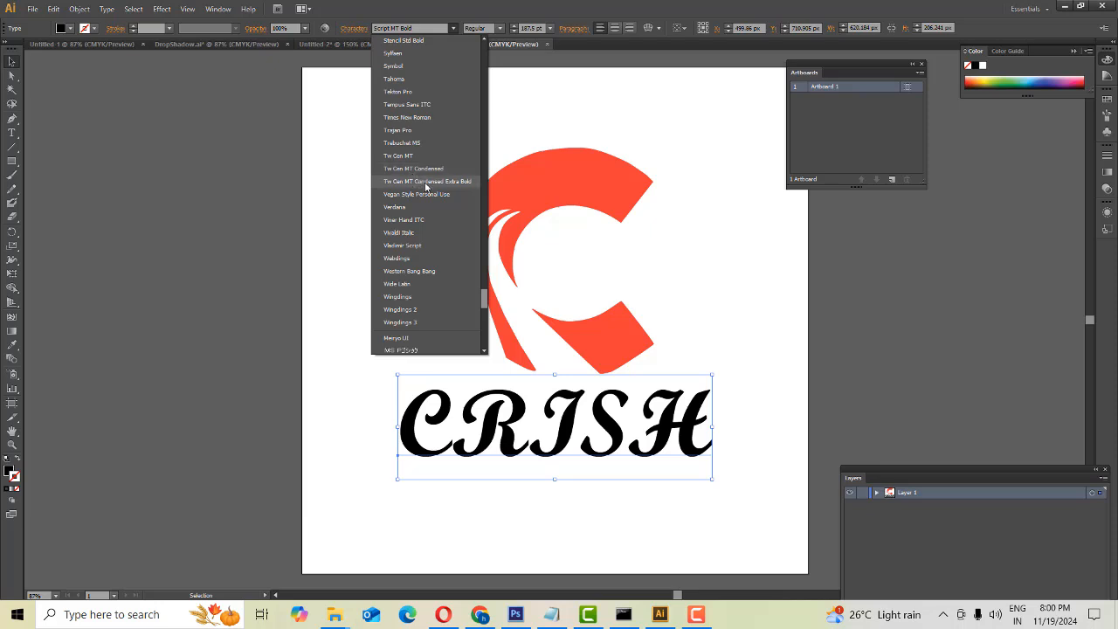
pyautogui.click(425, 186)
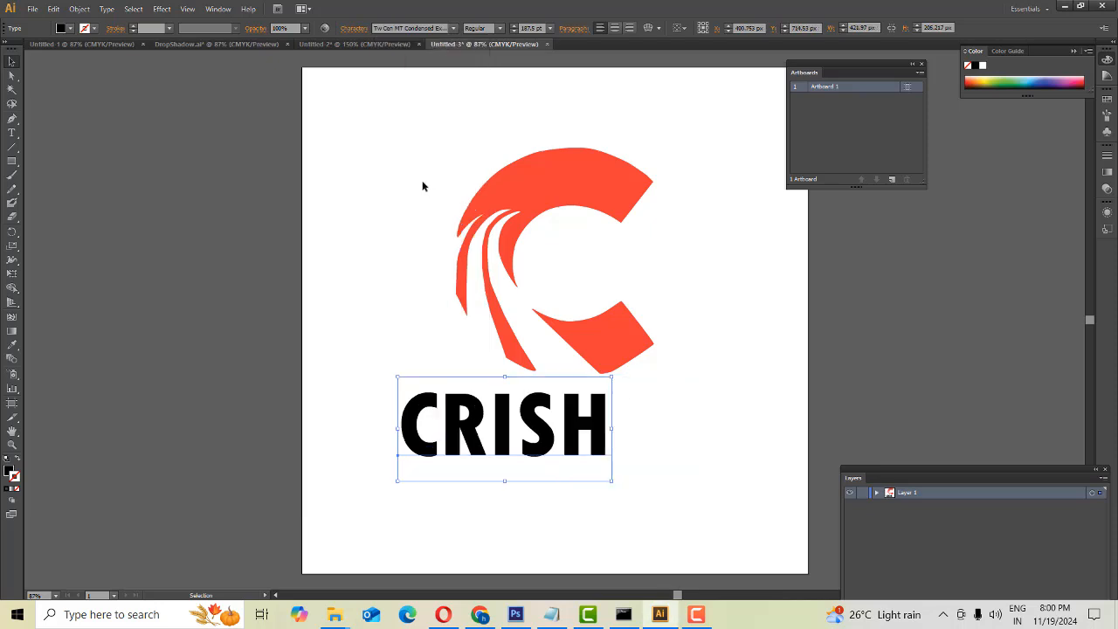
# Try further fonts on the CRISH text, including Vivaldi Italic and Wingdings 3, ending with MS ゴシック
pyautogui.click(396, 28)
pyautogui.press('Down')
pyautogui.press('Down')
pyautogui.press('Down')
pyautogui.press('Down')
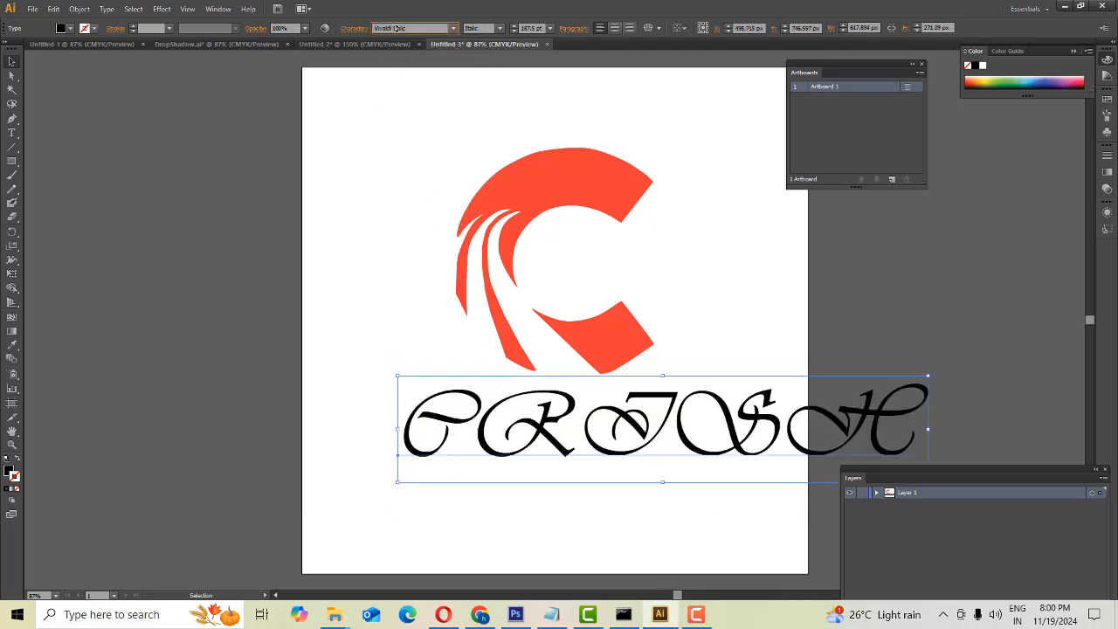
pyautogui.press('Down')
pyautogui.press('Down')
pyautogui.press('Down')
pyautogui.press('Down')
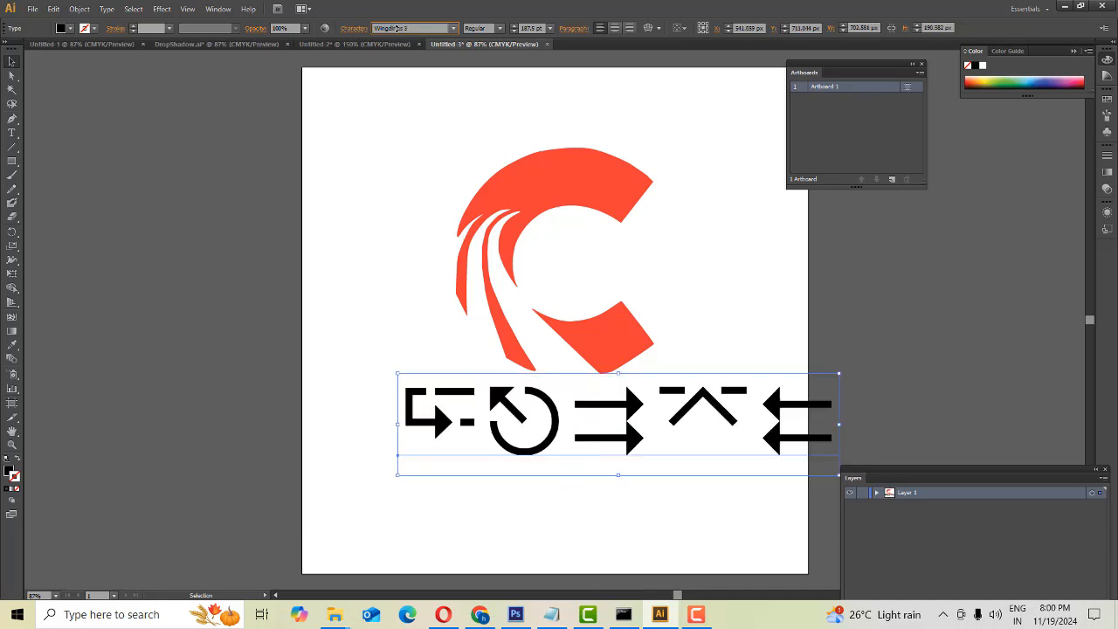
pyautogui.press('Down')
pyautogui.press('Down')
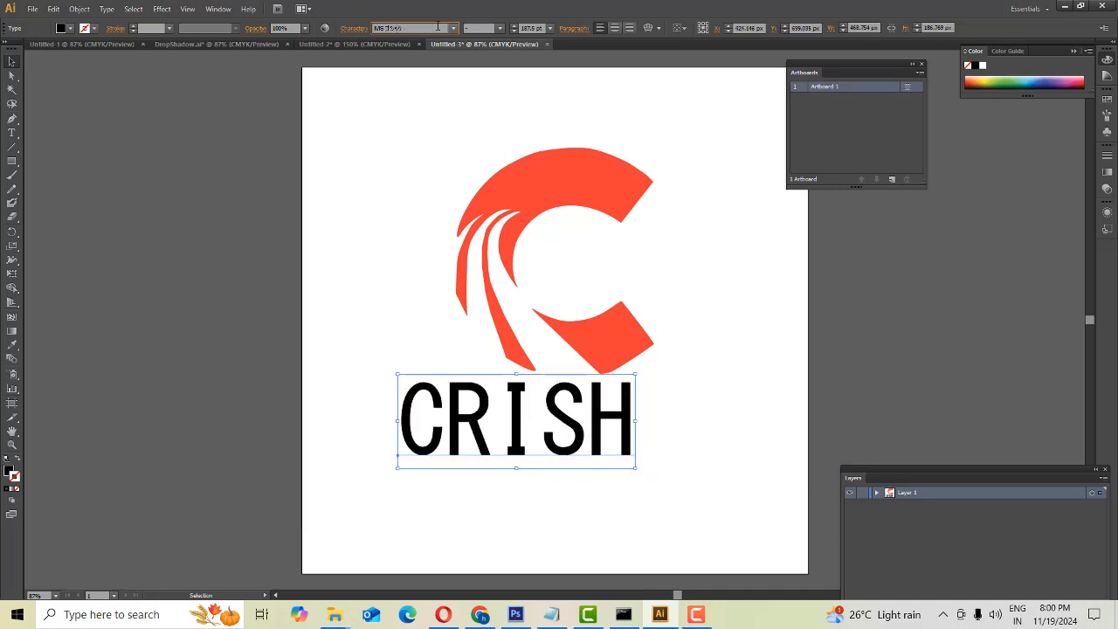
# Try the Parchment font on the CRISH text
pyautogui.click(454, 32)
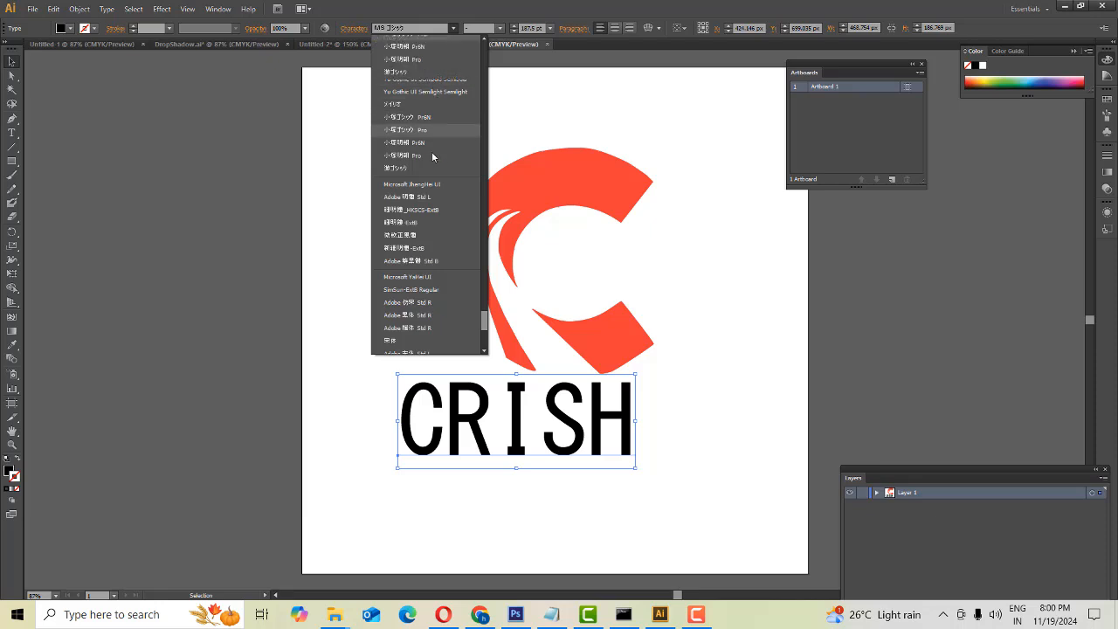
pyautogui.scroll(5, 432, 231)
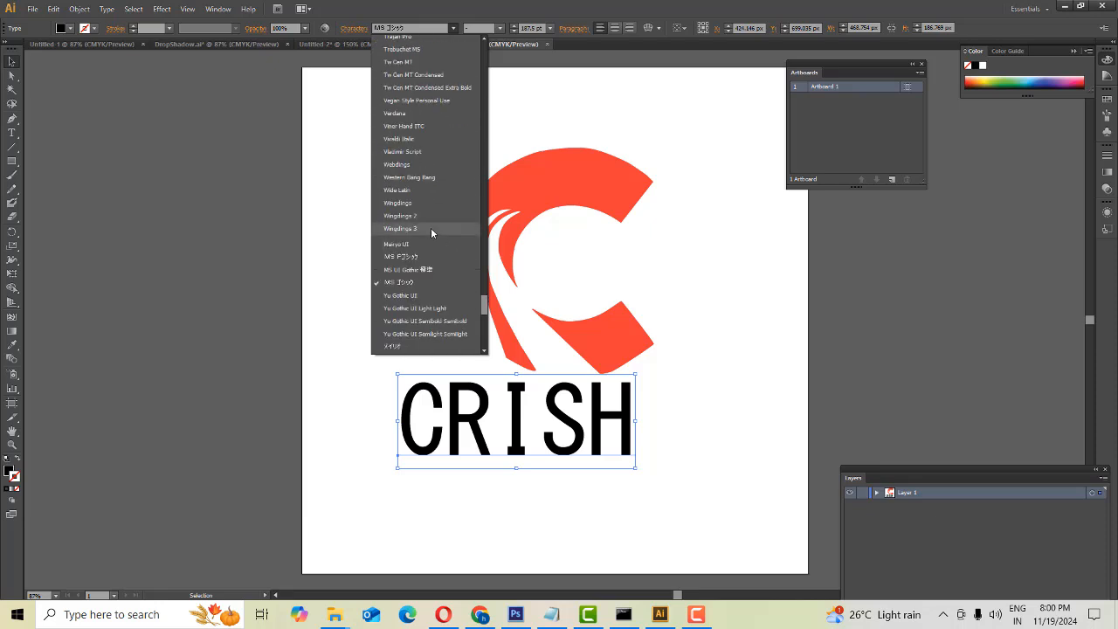
pyautogui.scroll(10, 431, 228)
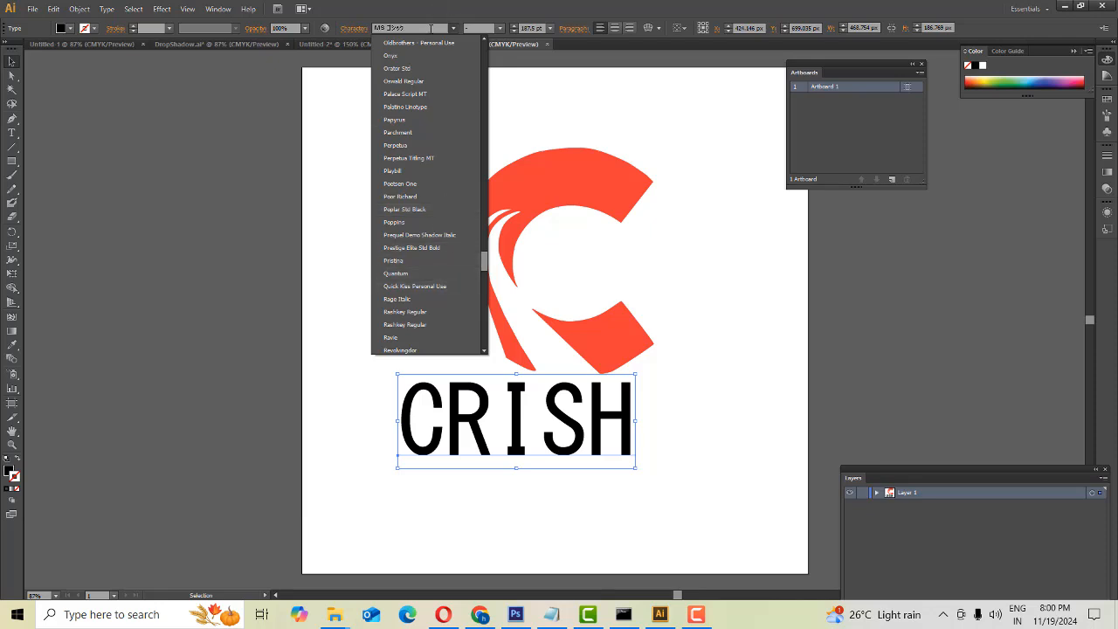
pyautogui.click(411, 132)
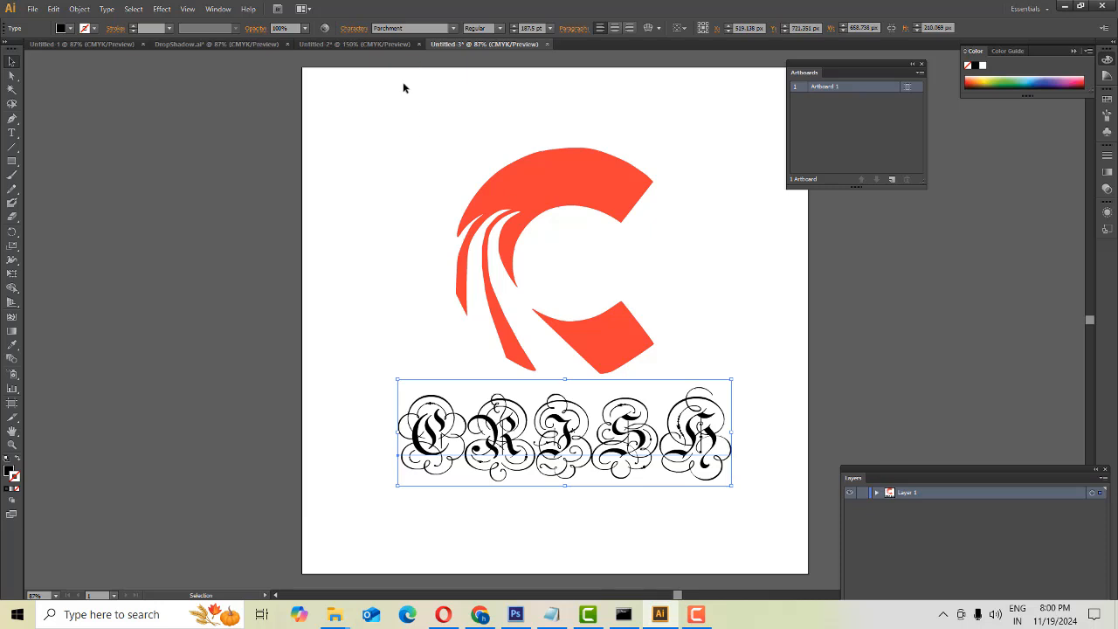
# Set the CRISH text's font to Poppins in the Bold style
pyautogui.click(454, 28)
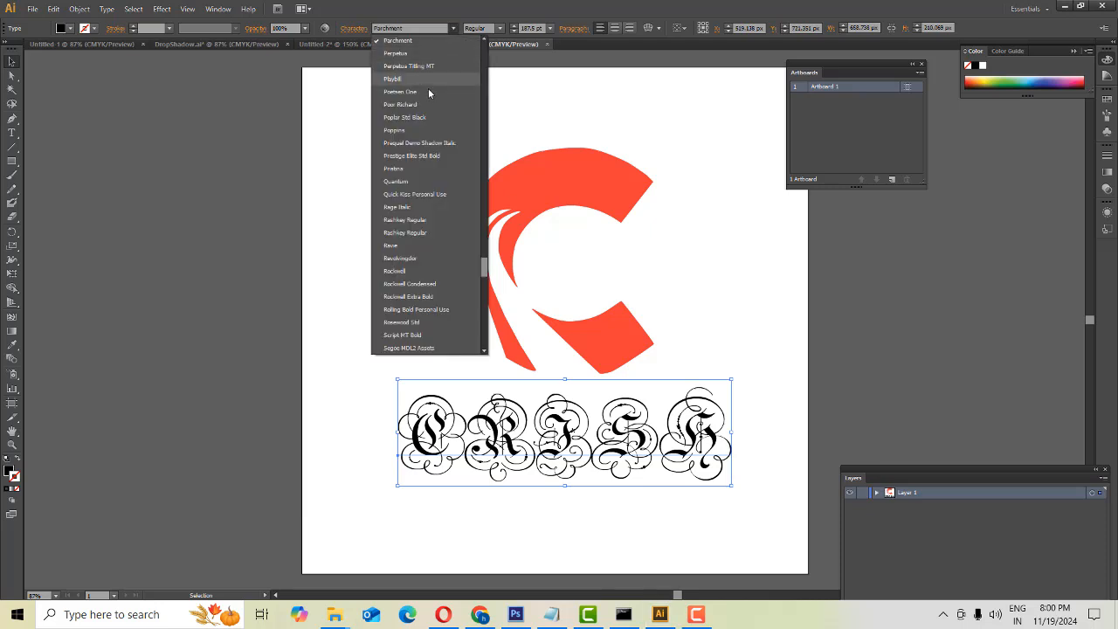
pyautogui.click(422, 131)
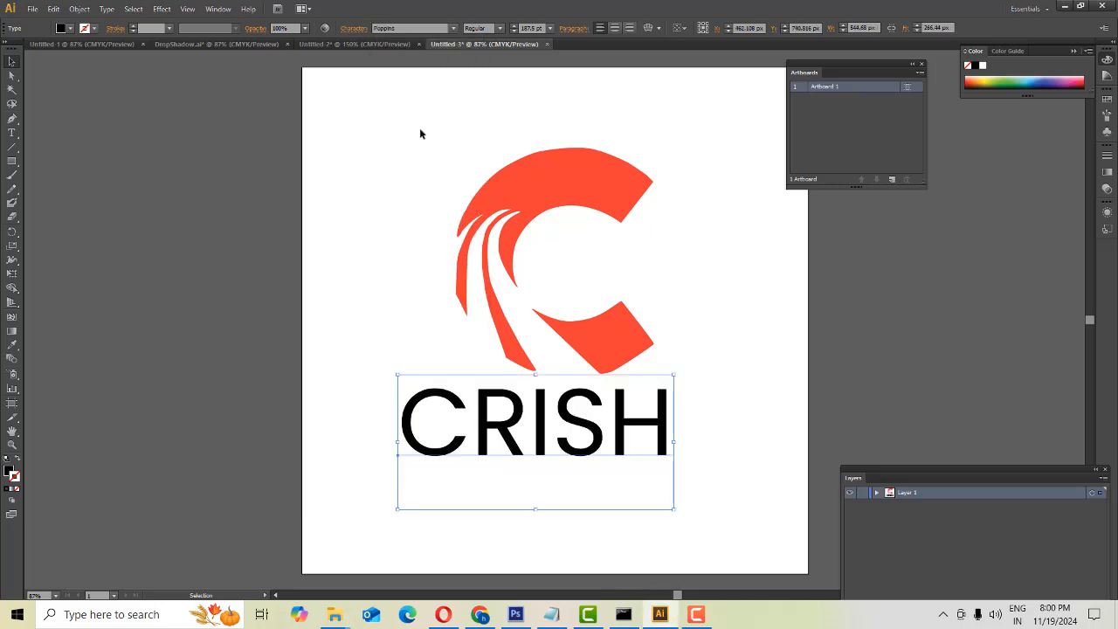
pyautogui.click(500, 28)
pyautogui.click(488, 192)
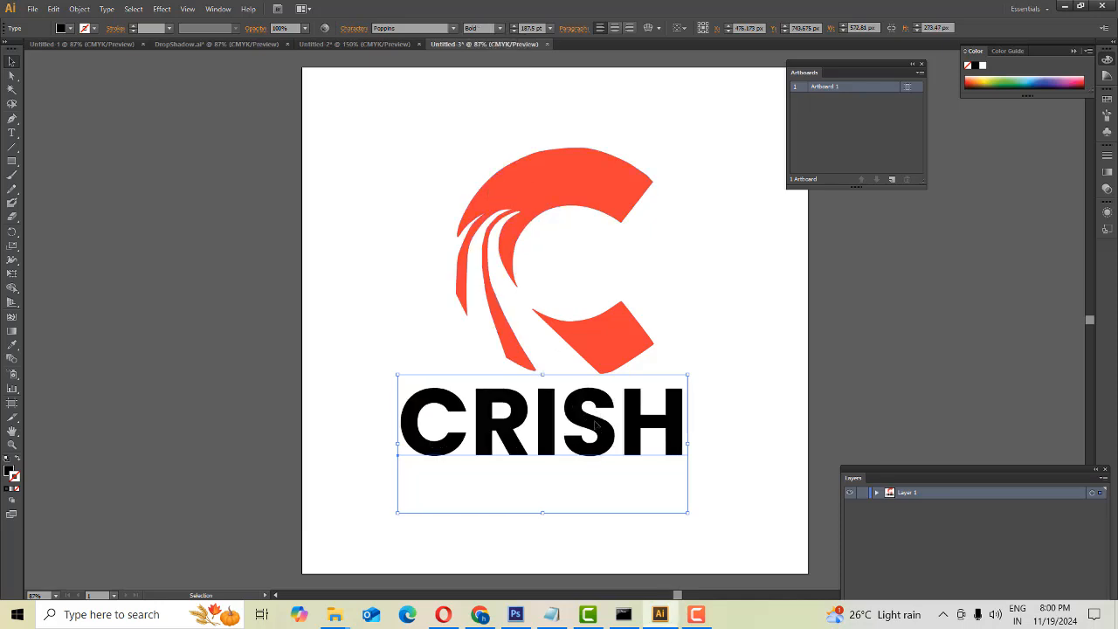
# Move the CRISH text horizontally so it sits roughly centred beneath the C emblem, and deselect it
pyautogui.moveTo(602, 427); pyautogui.dragTo(642, 427)
pyautogui.click(749, 268)
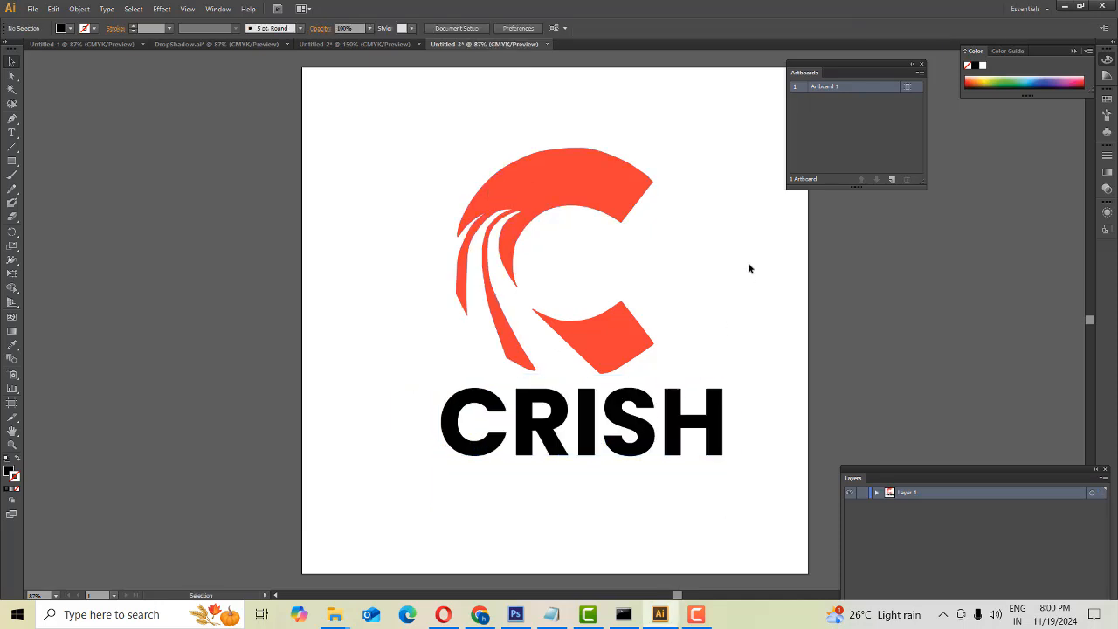
pyautogui.moveTo(666, 444); pyautogui.dragTo(661, 444)
pyautogui.click(745, 339)
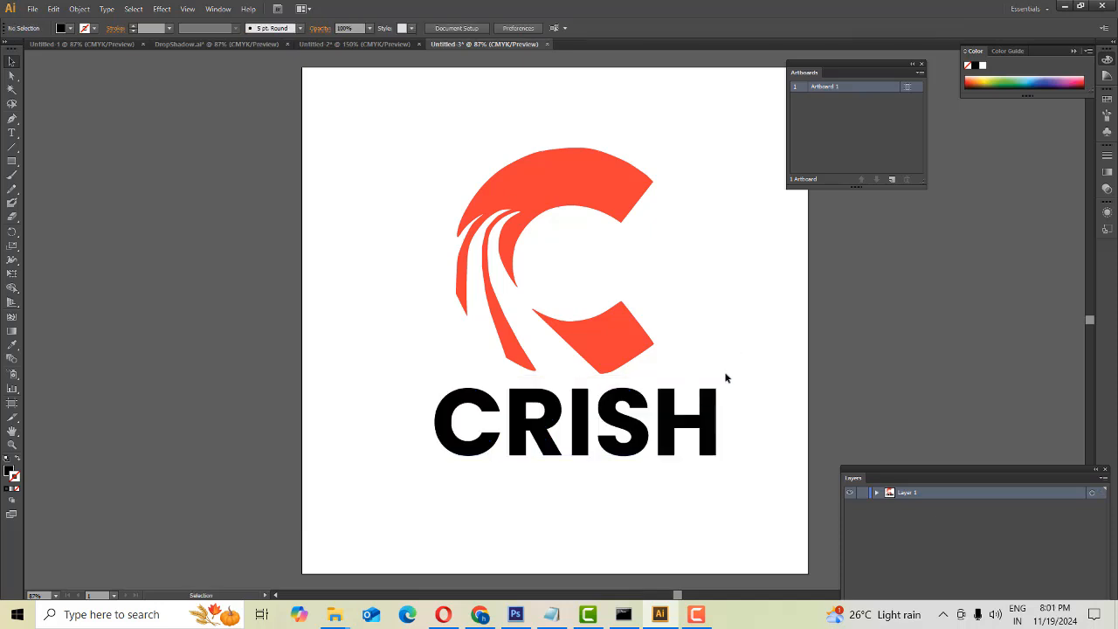
pyautogui.scroll(-1, 725, 378)
pyautogui.moveTo(706, 393); pyautogui.dragTo(694, 393)
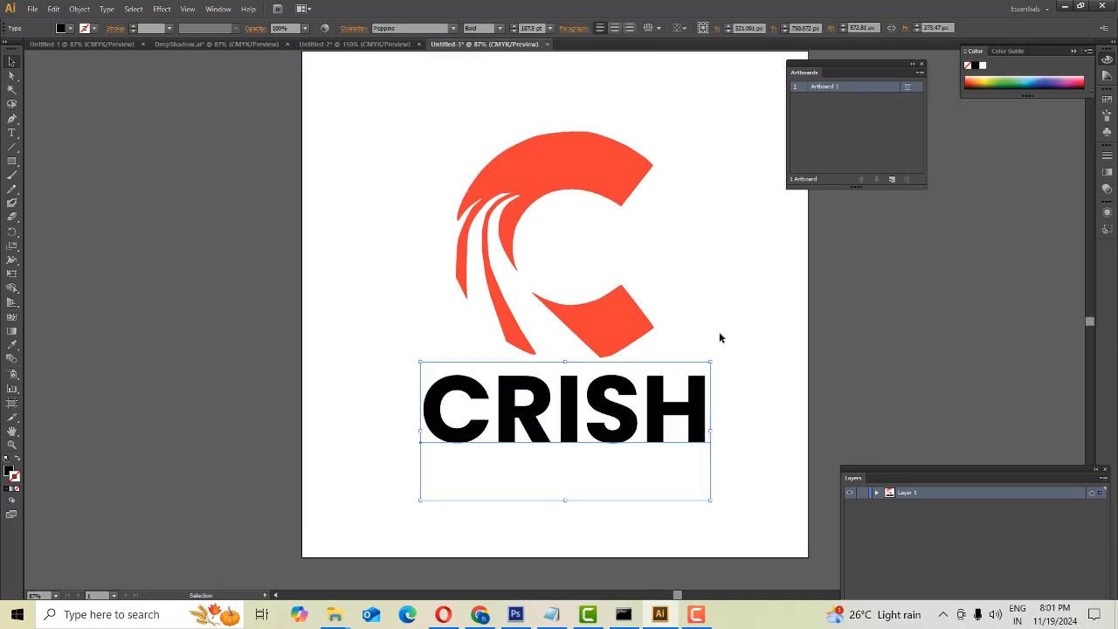
pyautogui.click(720, 338)
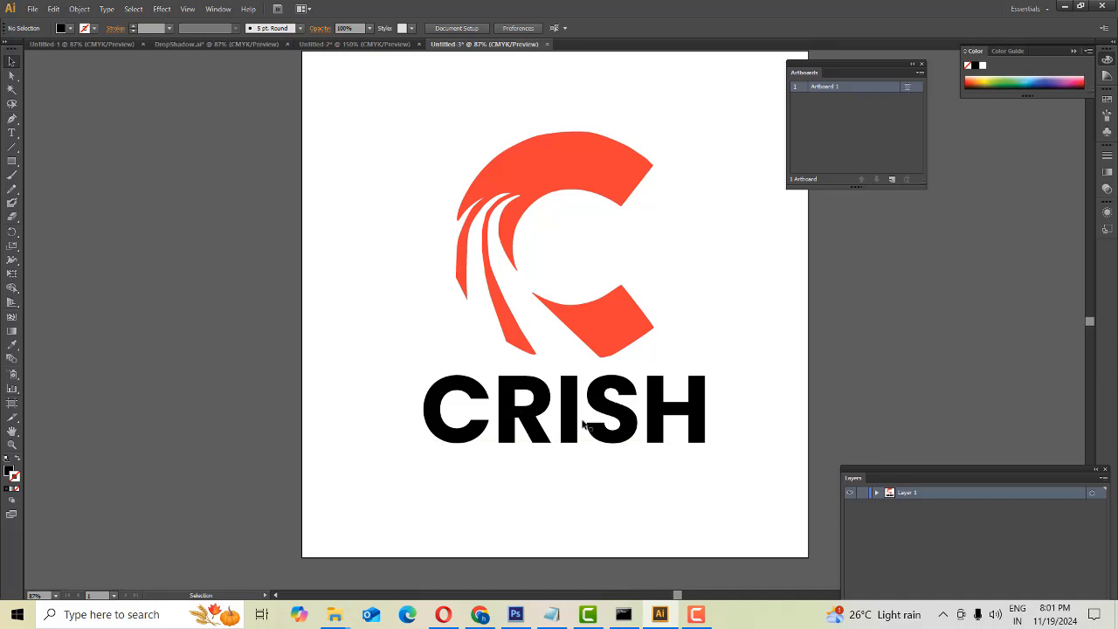
pyautogui.click(616, 322)
pyautogui.click(621, 179)
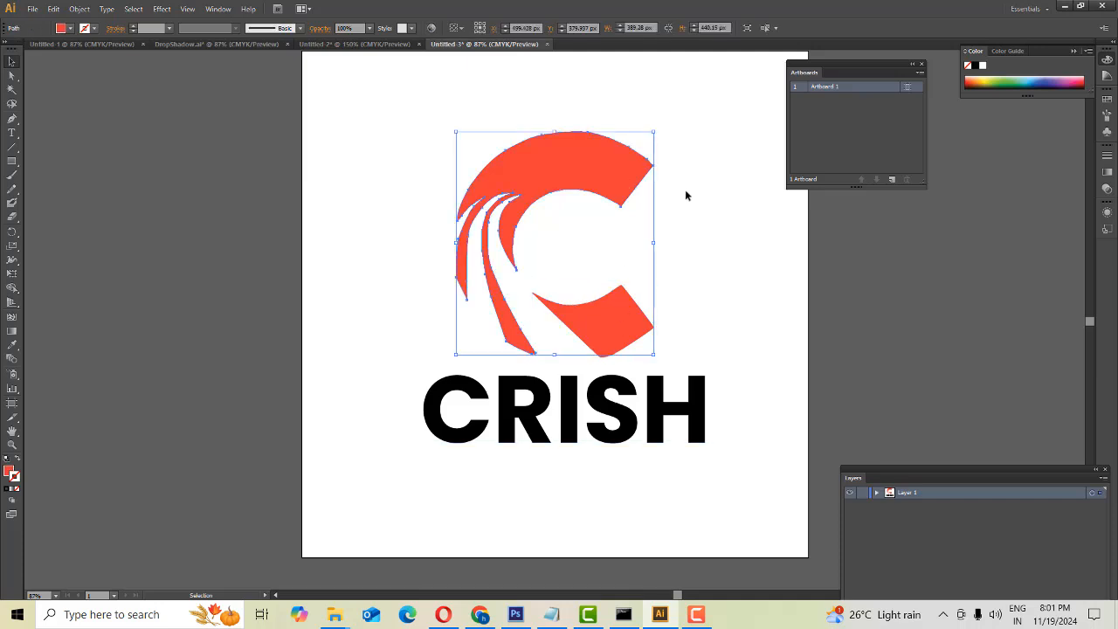
pyautogui.click(683, 196)
pyautogui.click(625, 182)
pyautogui.click(629, 298)
pyautogui.click(669, 425)
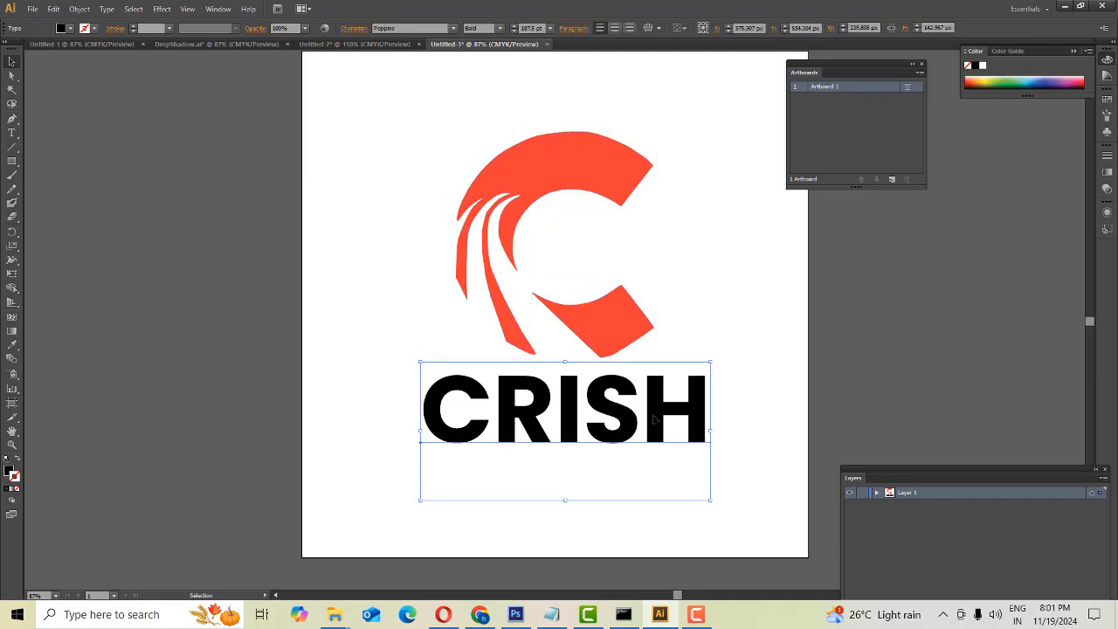
pyautogui.click(459, 216)
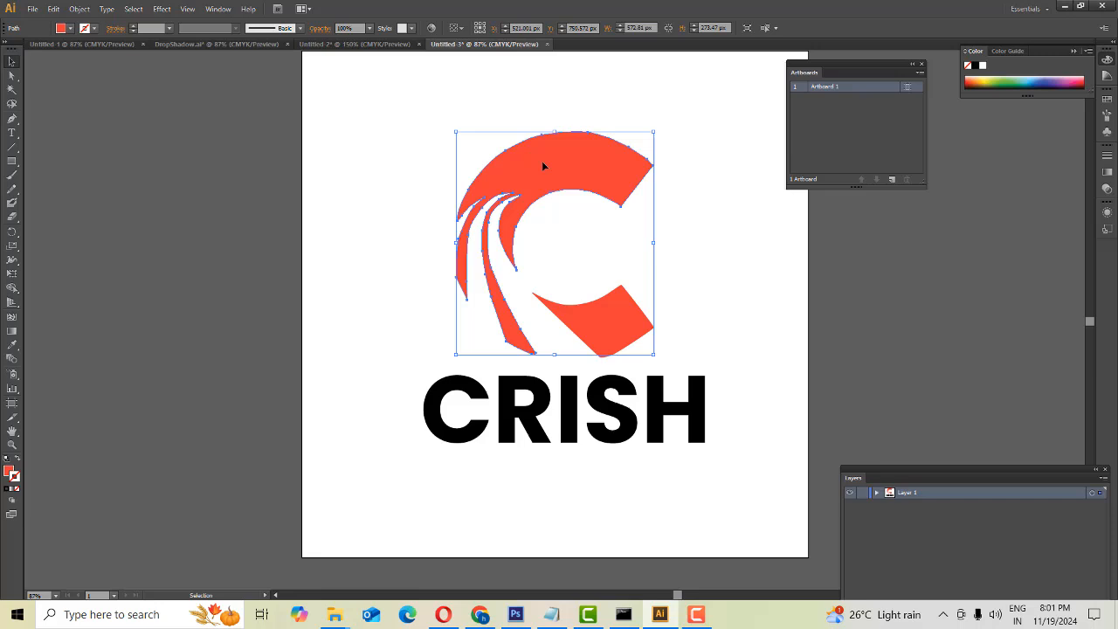
pyautogui.click(709, 127)
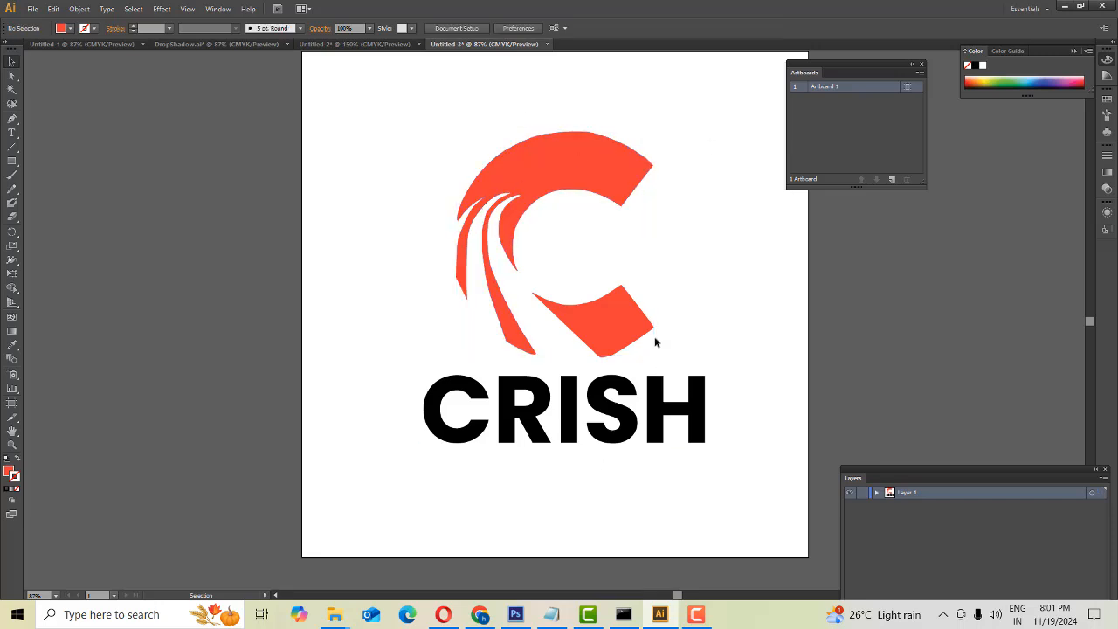